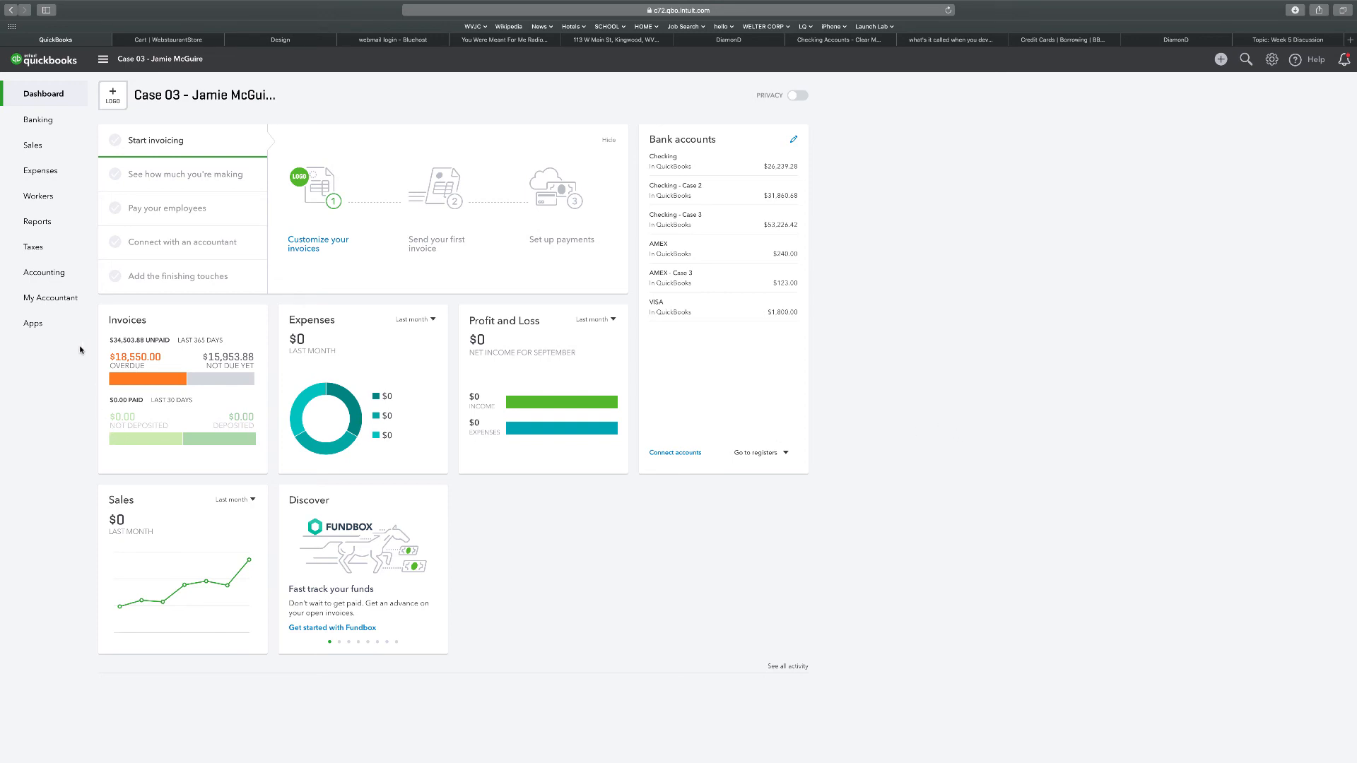
Open the standard reports list and examine its categories, from Favorites and Business overview down to For my accountant.
click(34, 221)
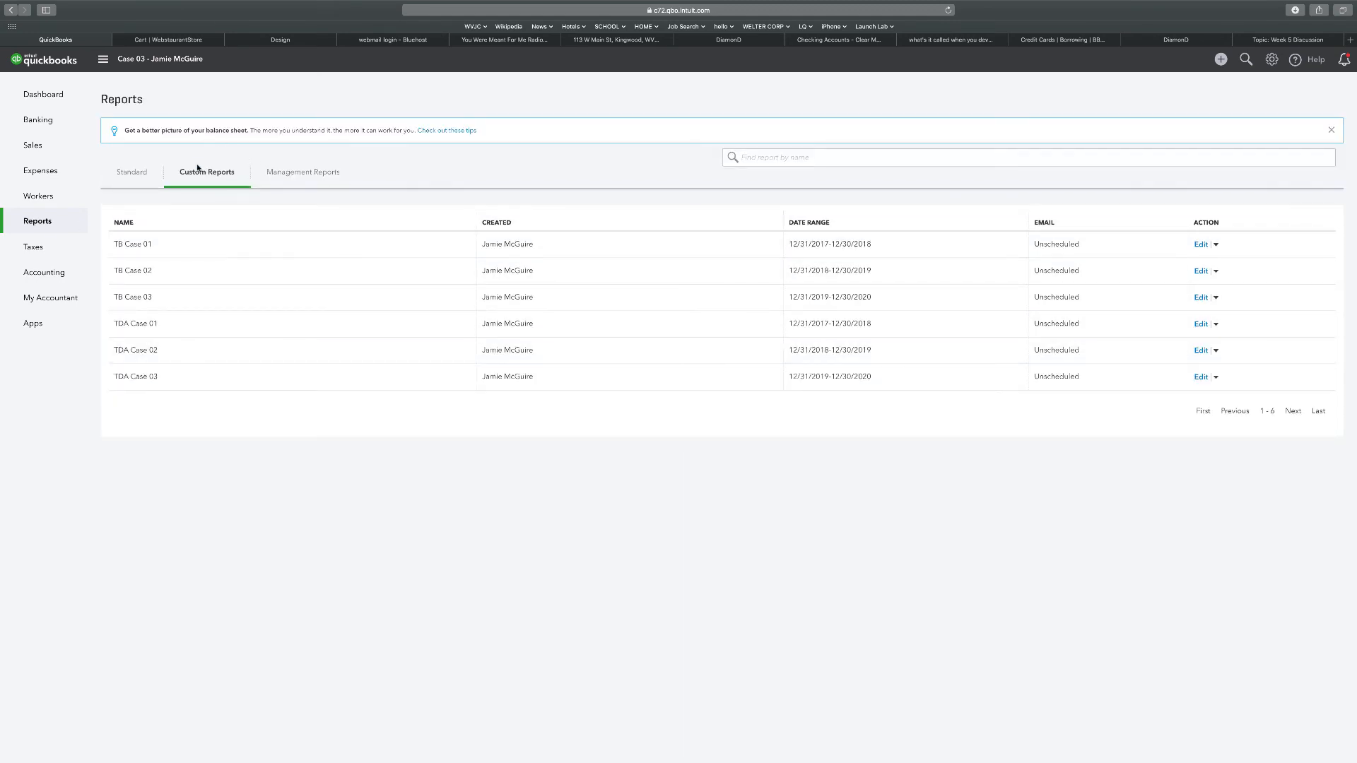
click(117, 174)
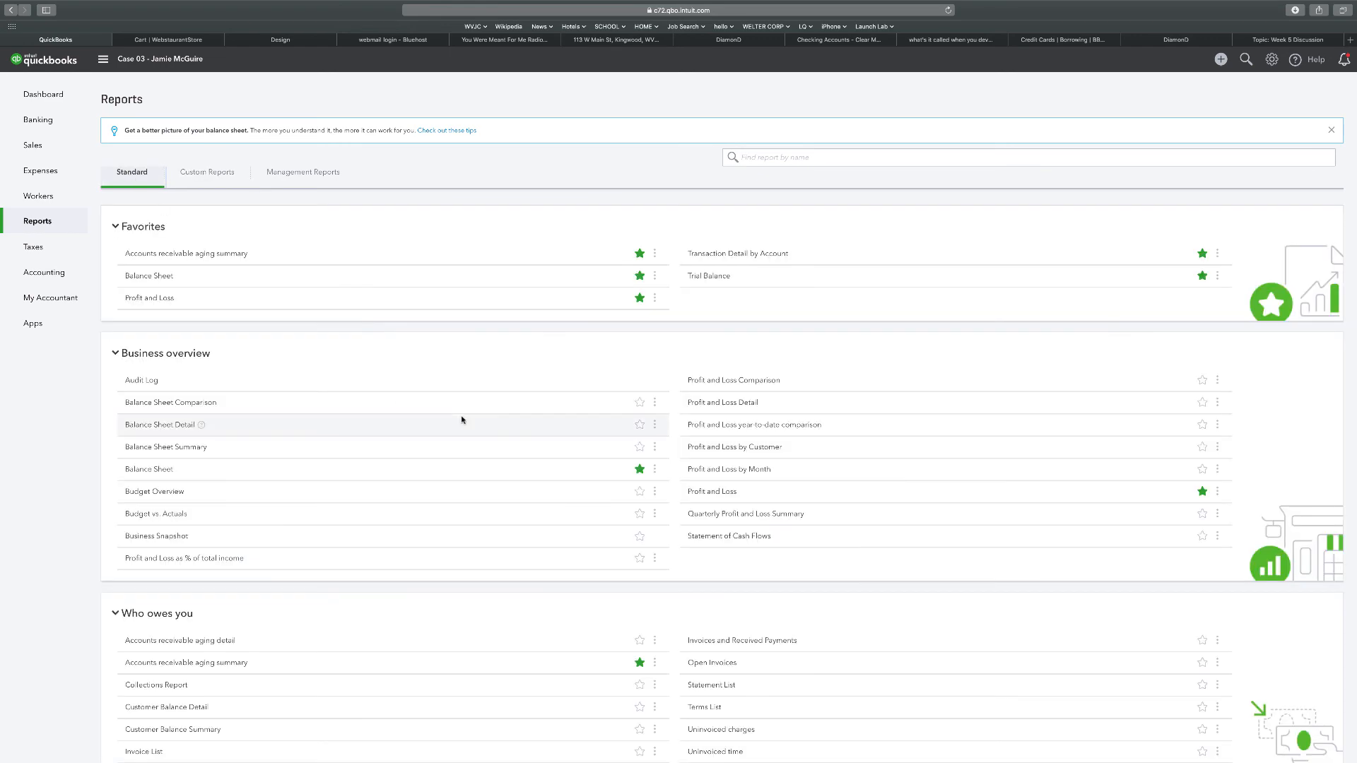
scroll(458, 414, down, 15)
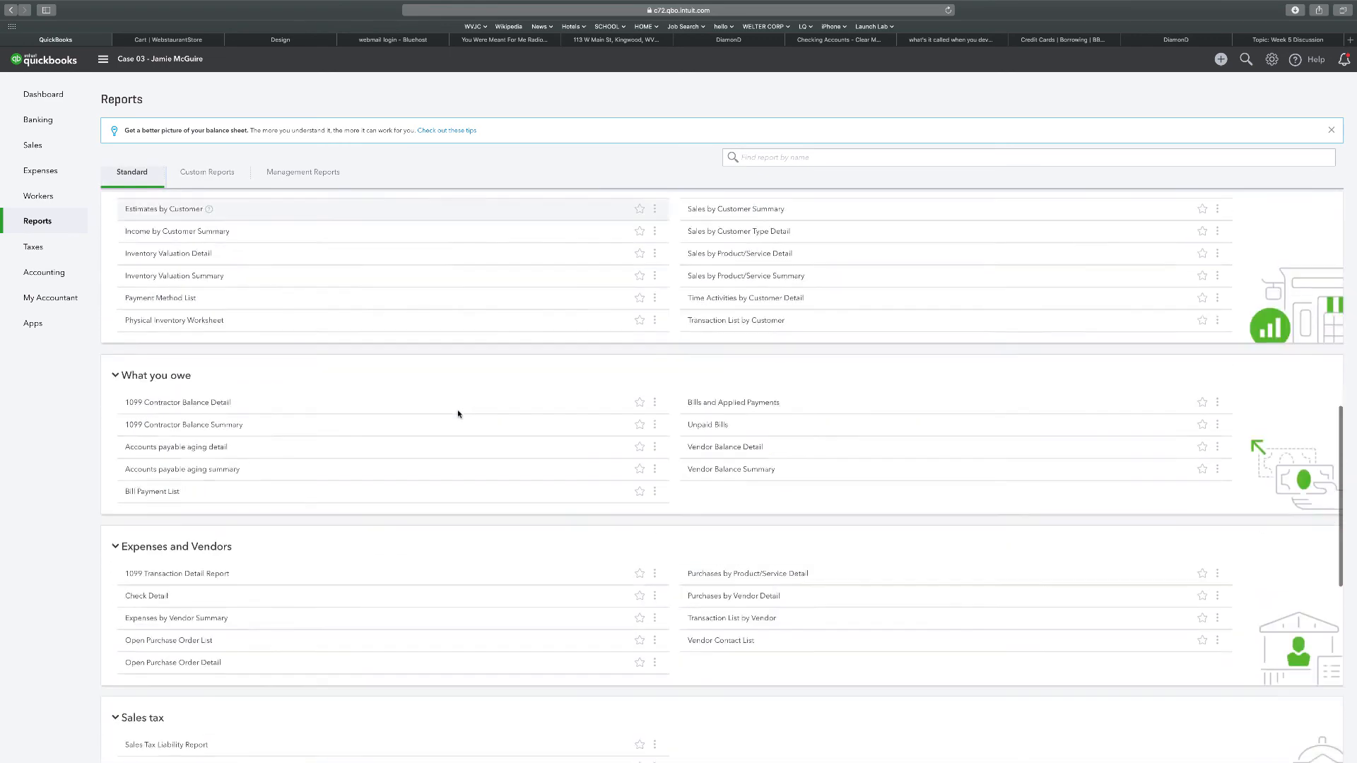
scroll(458, 414, up, 15)
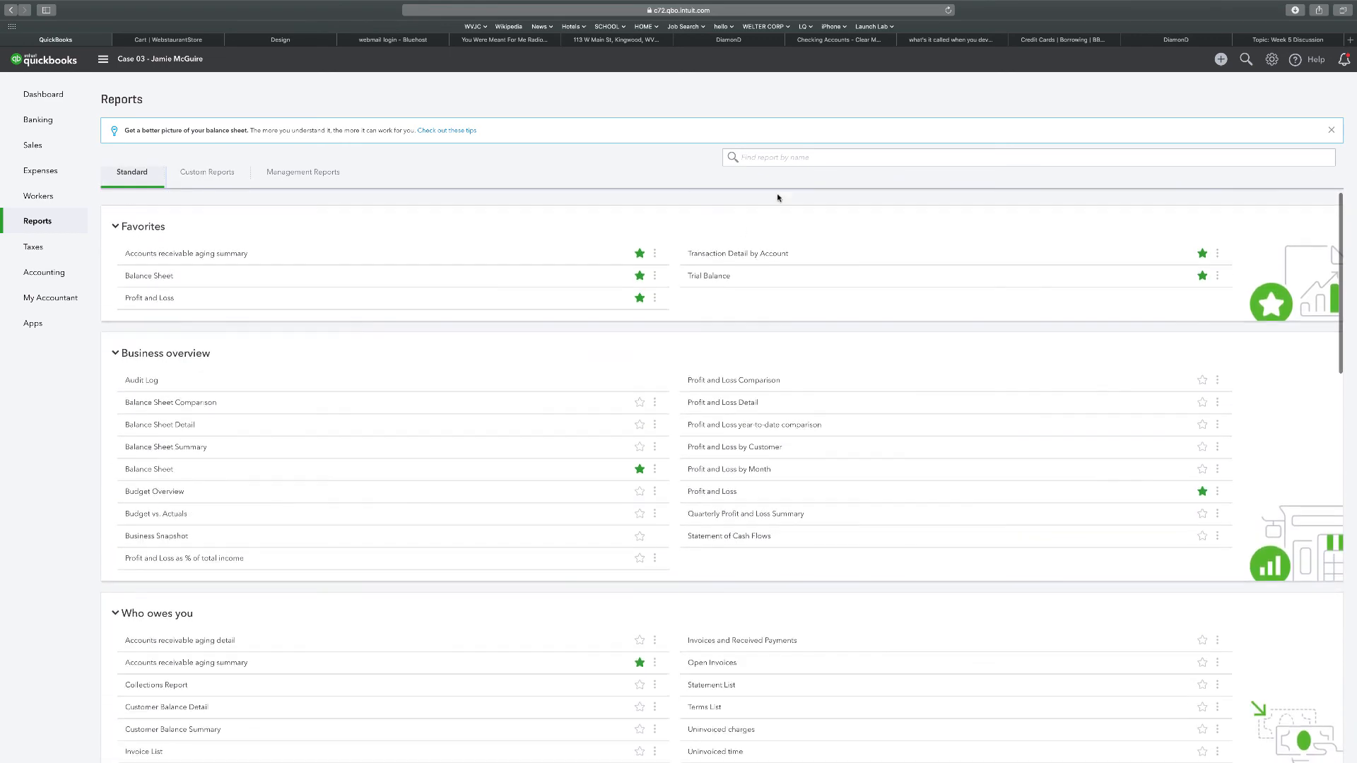
click(761, 158)
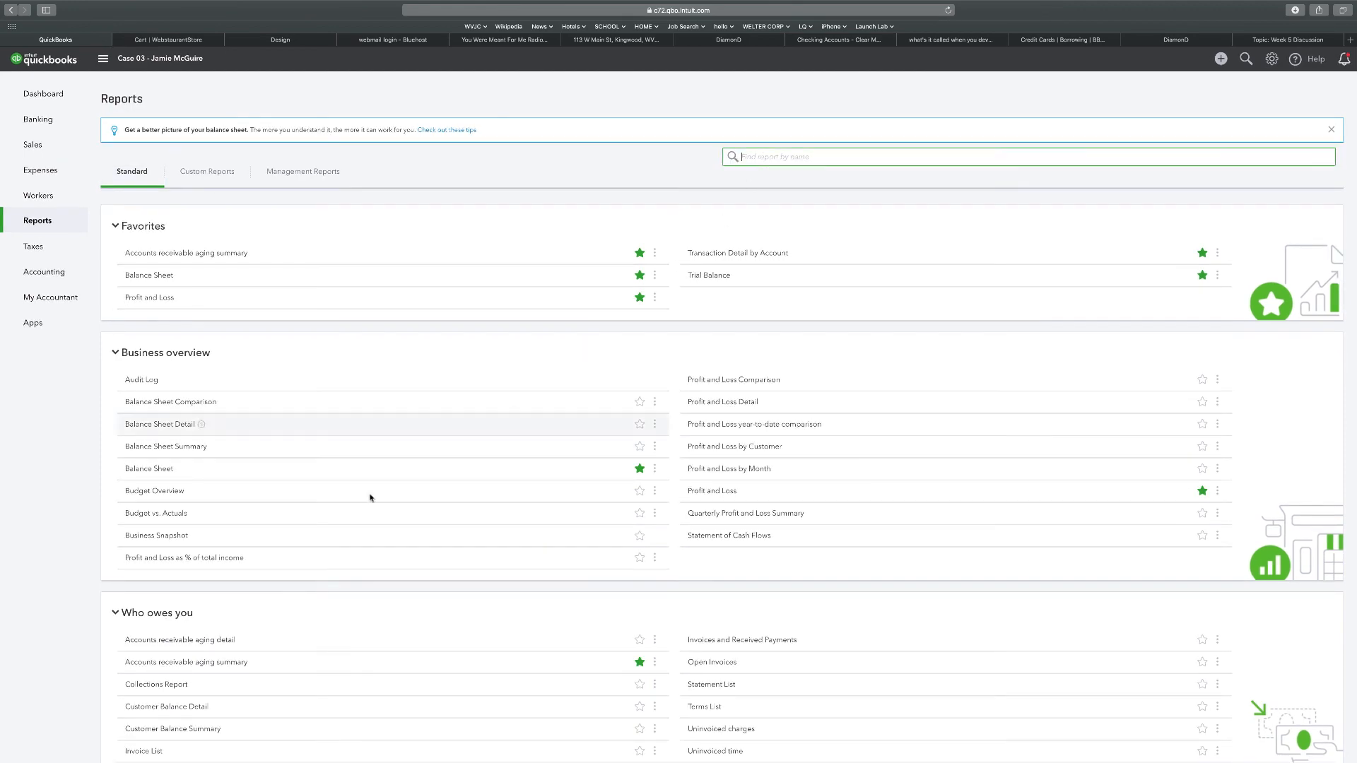
scroll(462, 472, down, 5)
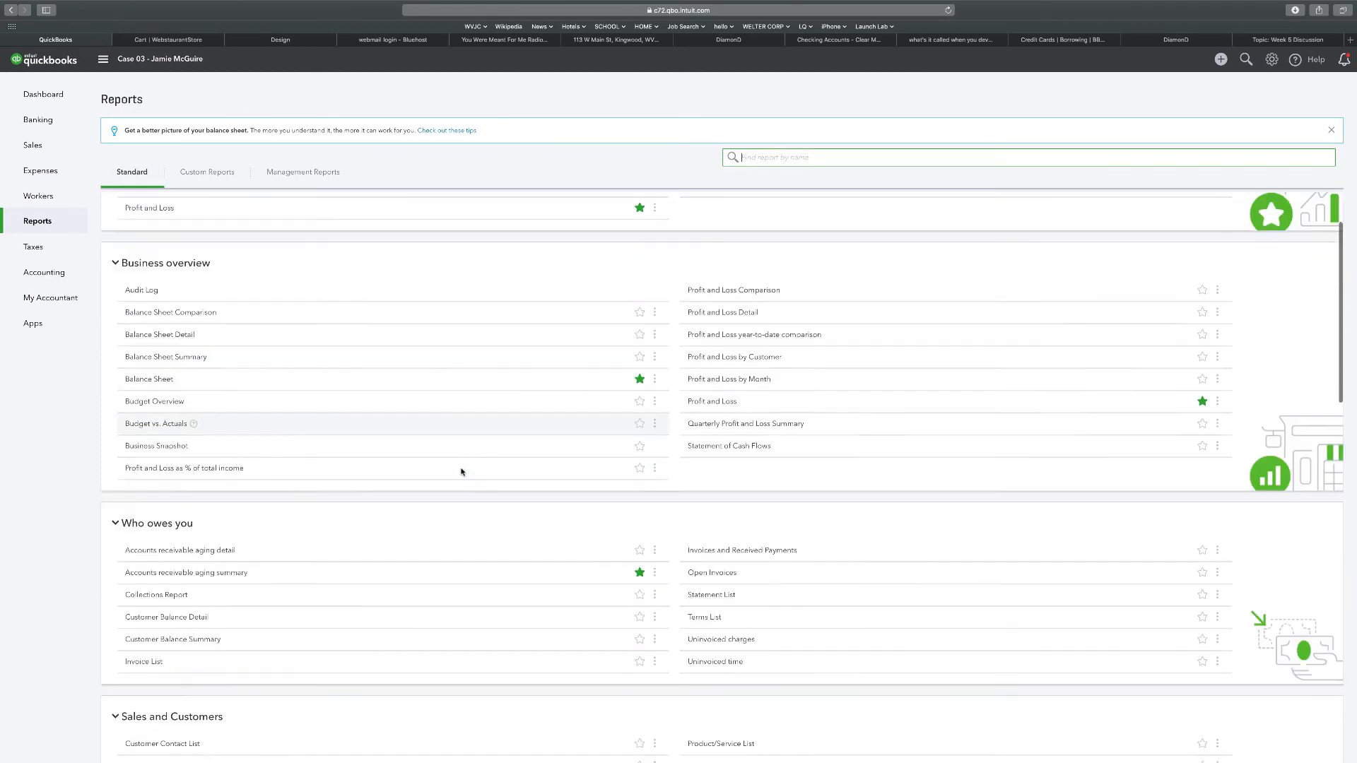
scroll(462, 472, down, 7)
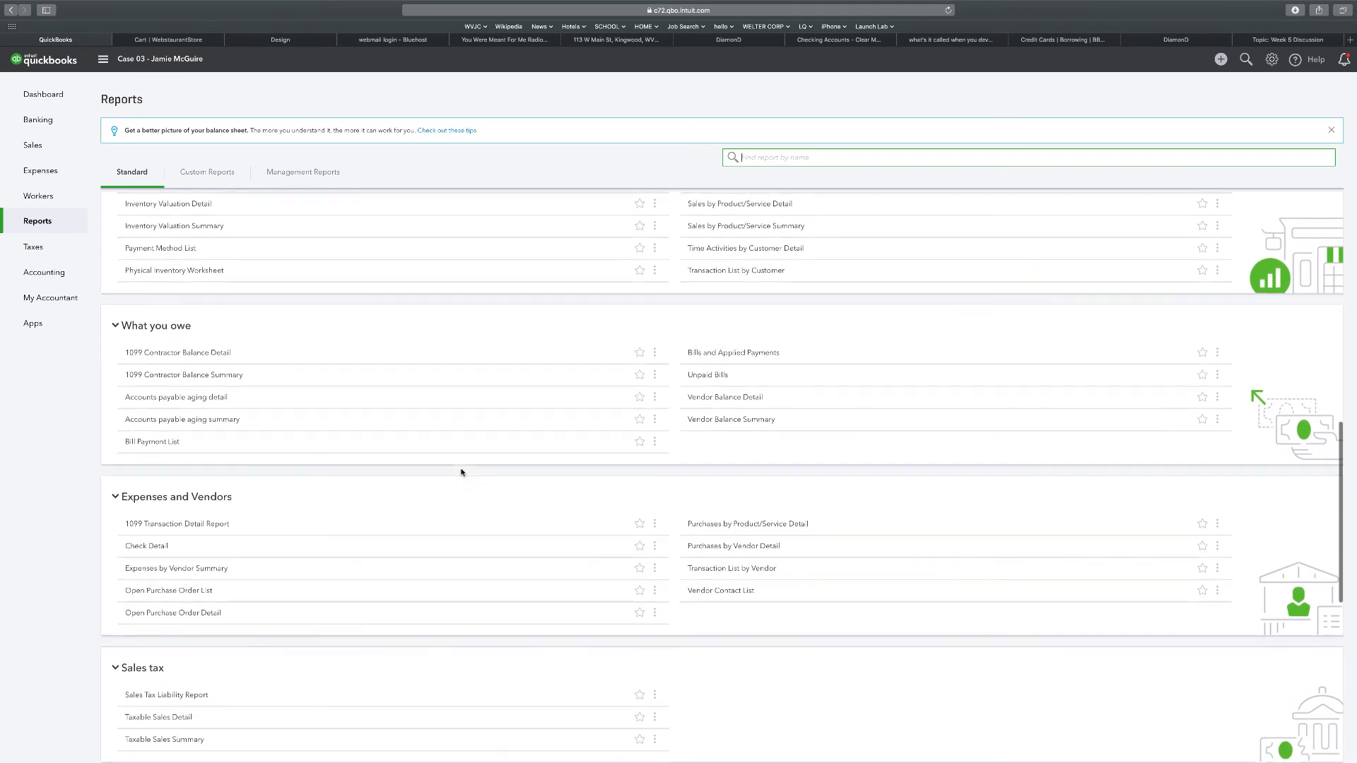
scroll(459, 479, down, 4)
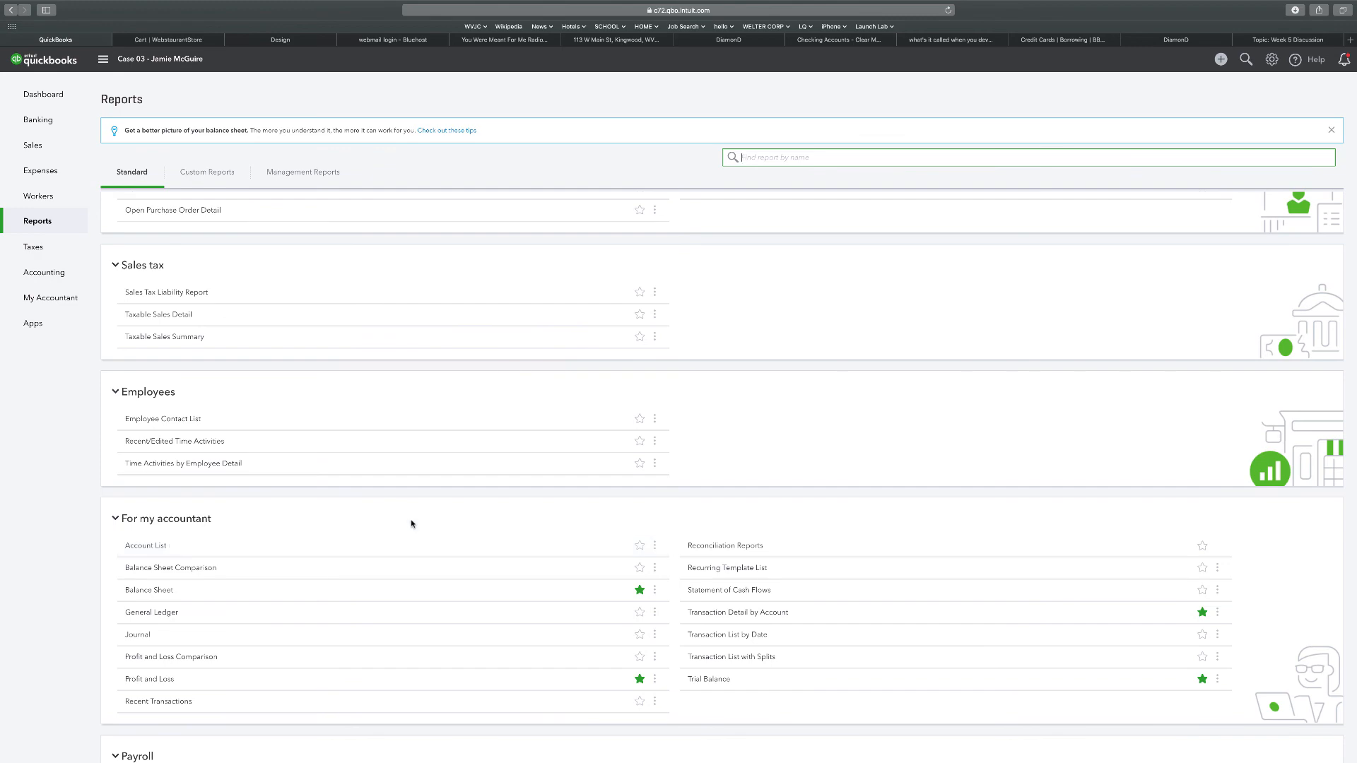
scroll(412, 524, up, 10)
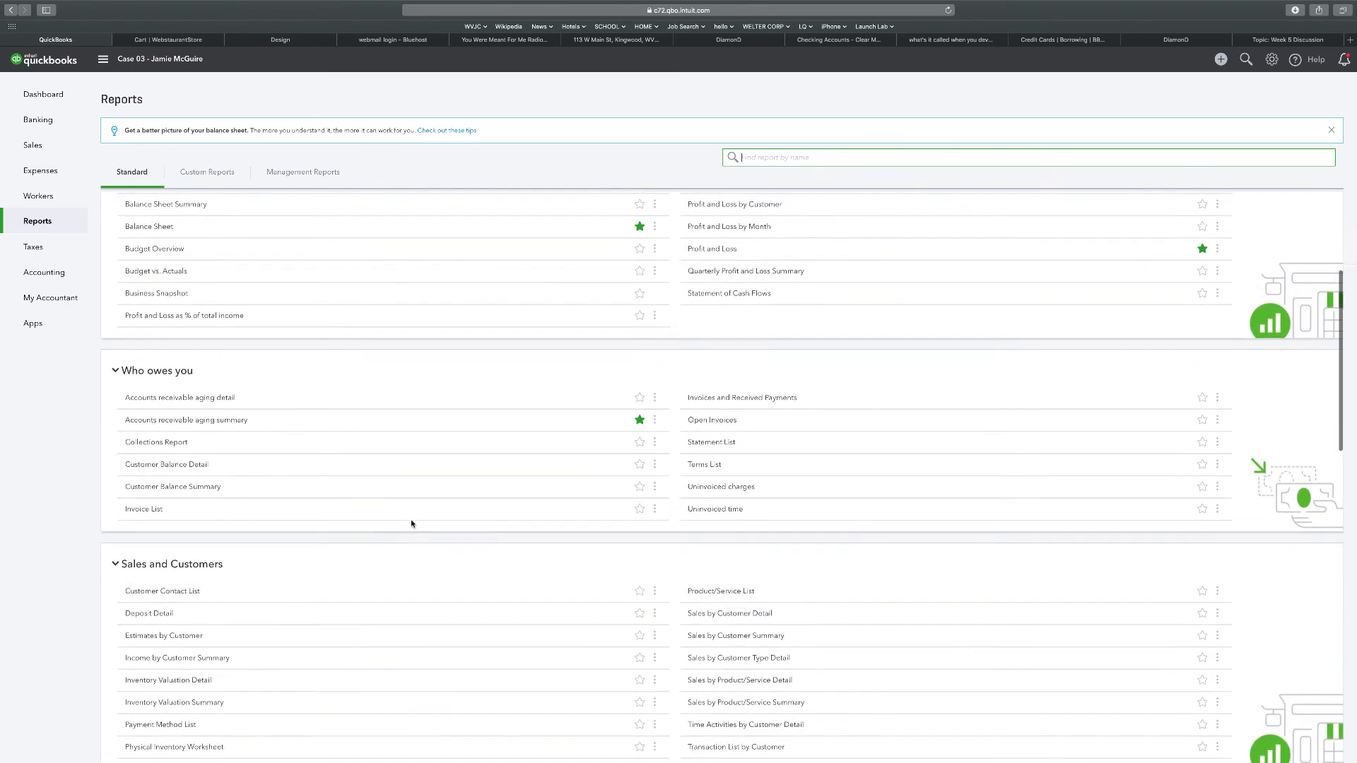
scroll(413, 524, up, 5)
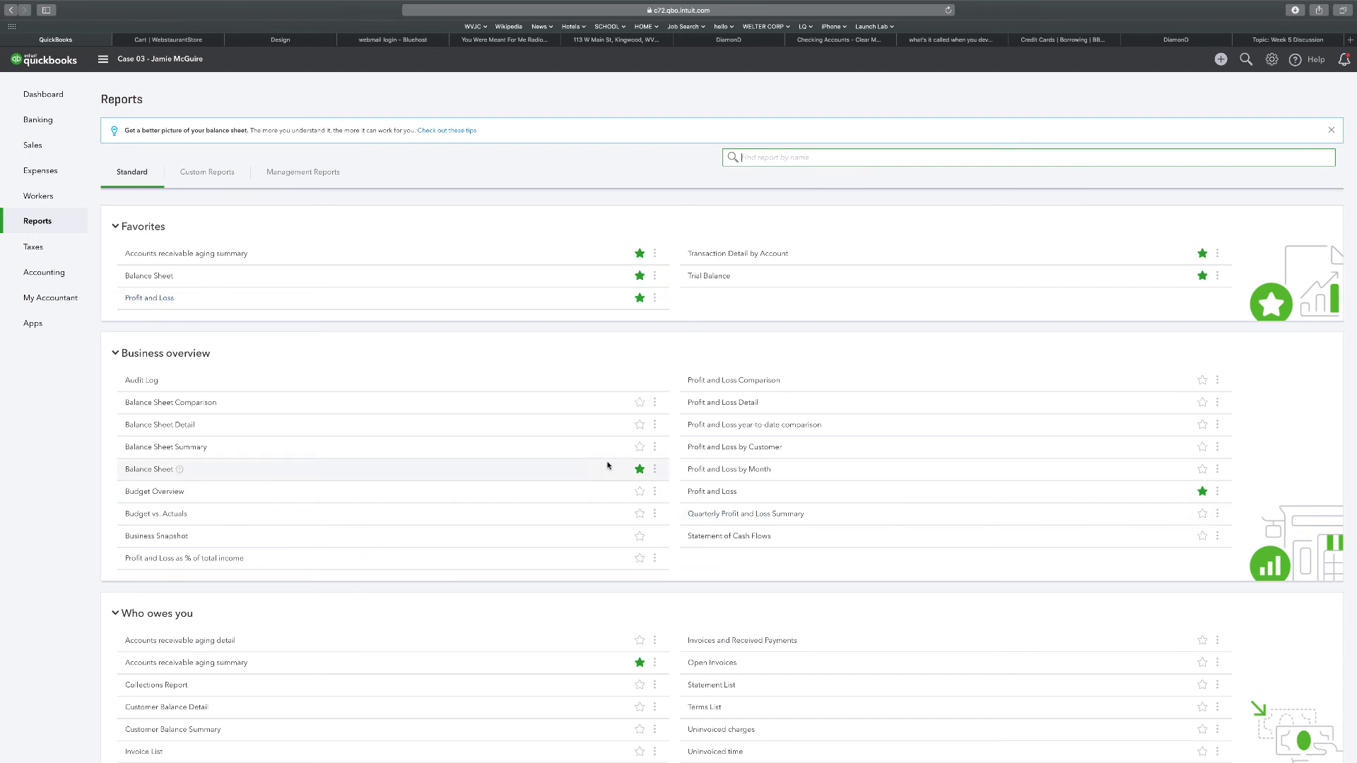
scroll(586, 463, down, 3)
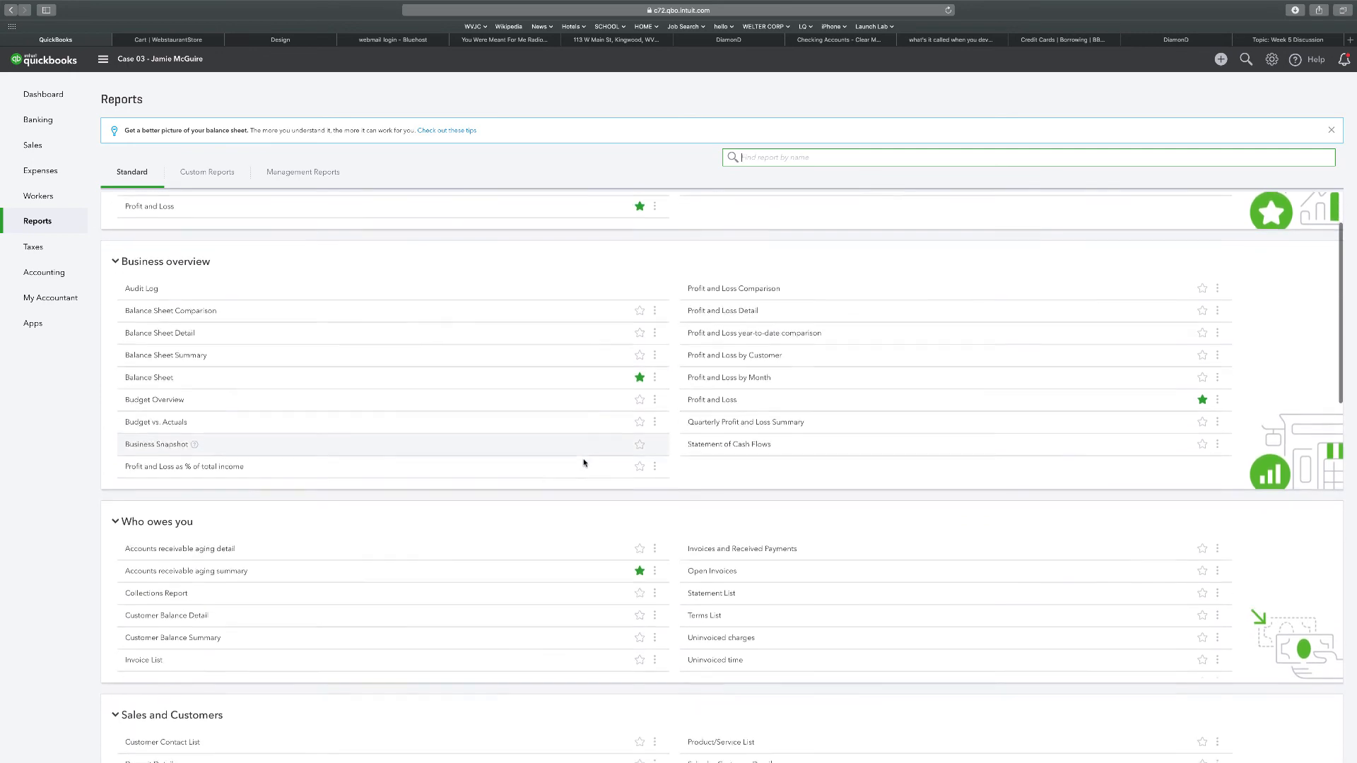
scroll(584, 463, down, 2)
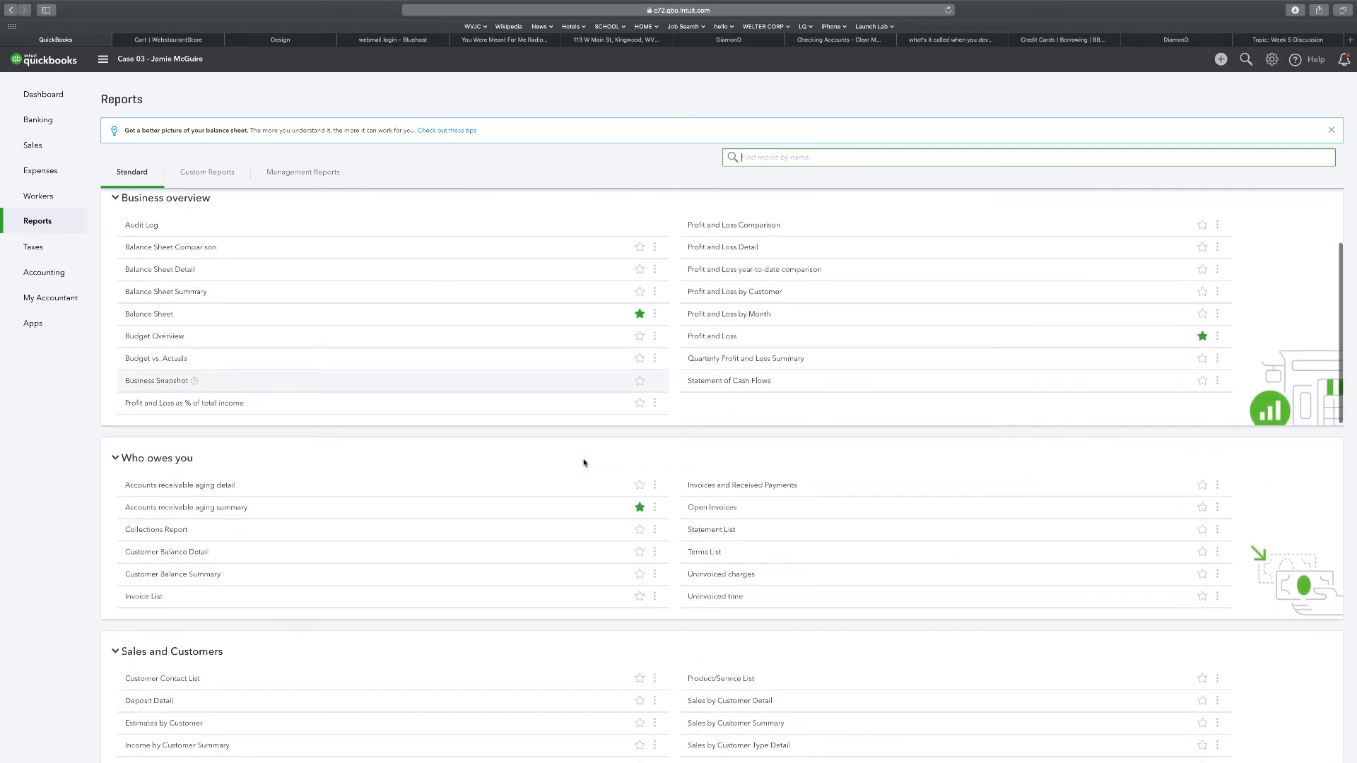
scroll(584, 463, up, 5)
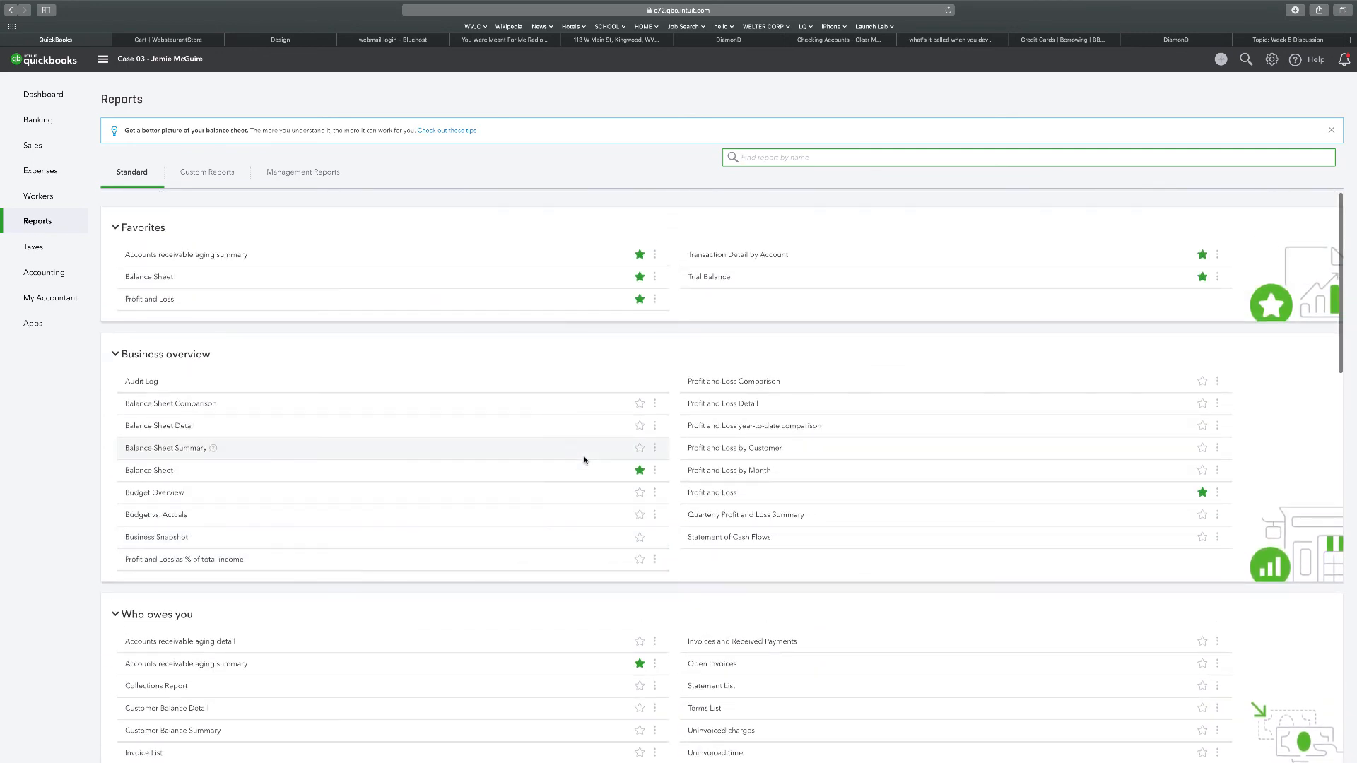
click(640, 470)
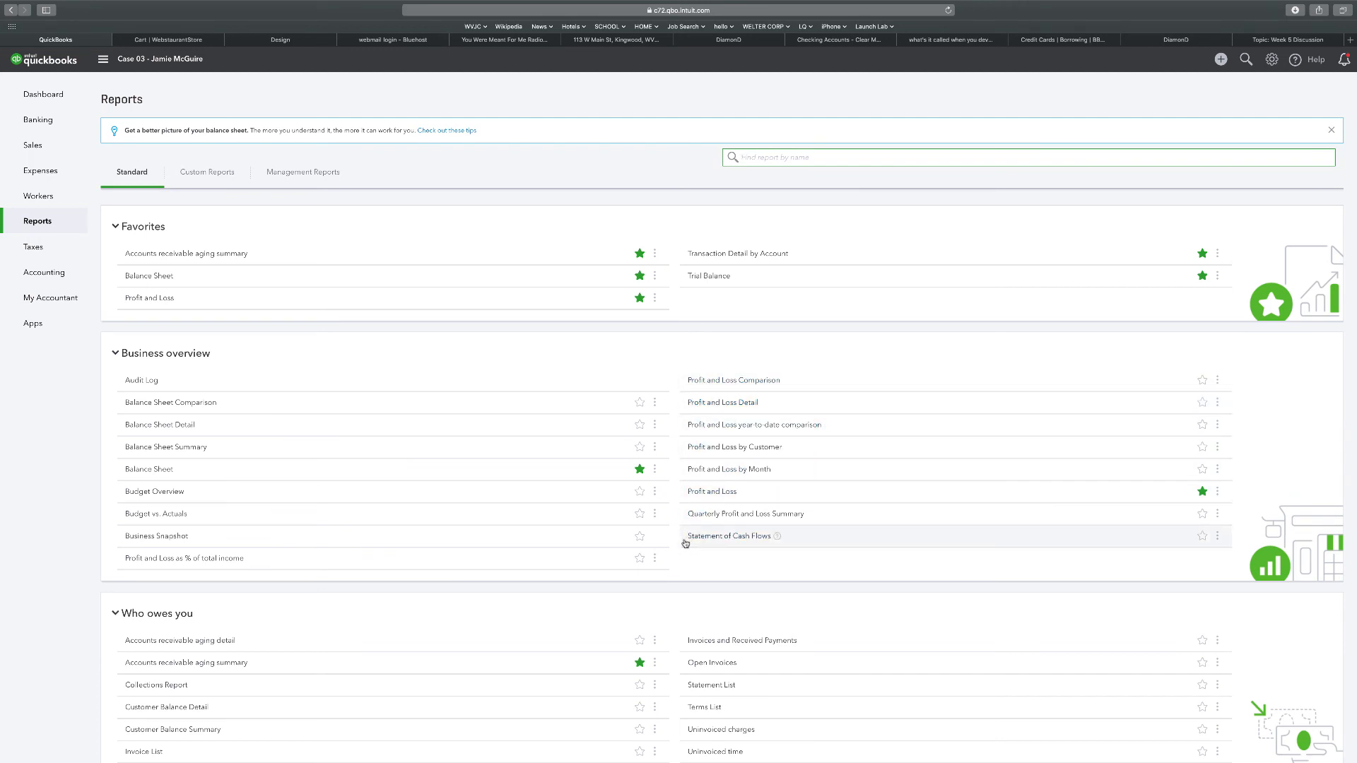
Open the Profit and Loss report and view its options for comparing another period.
click(711, 492)
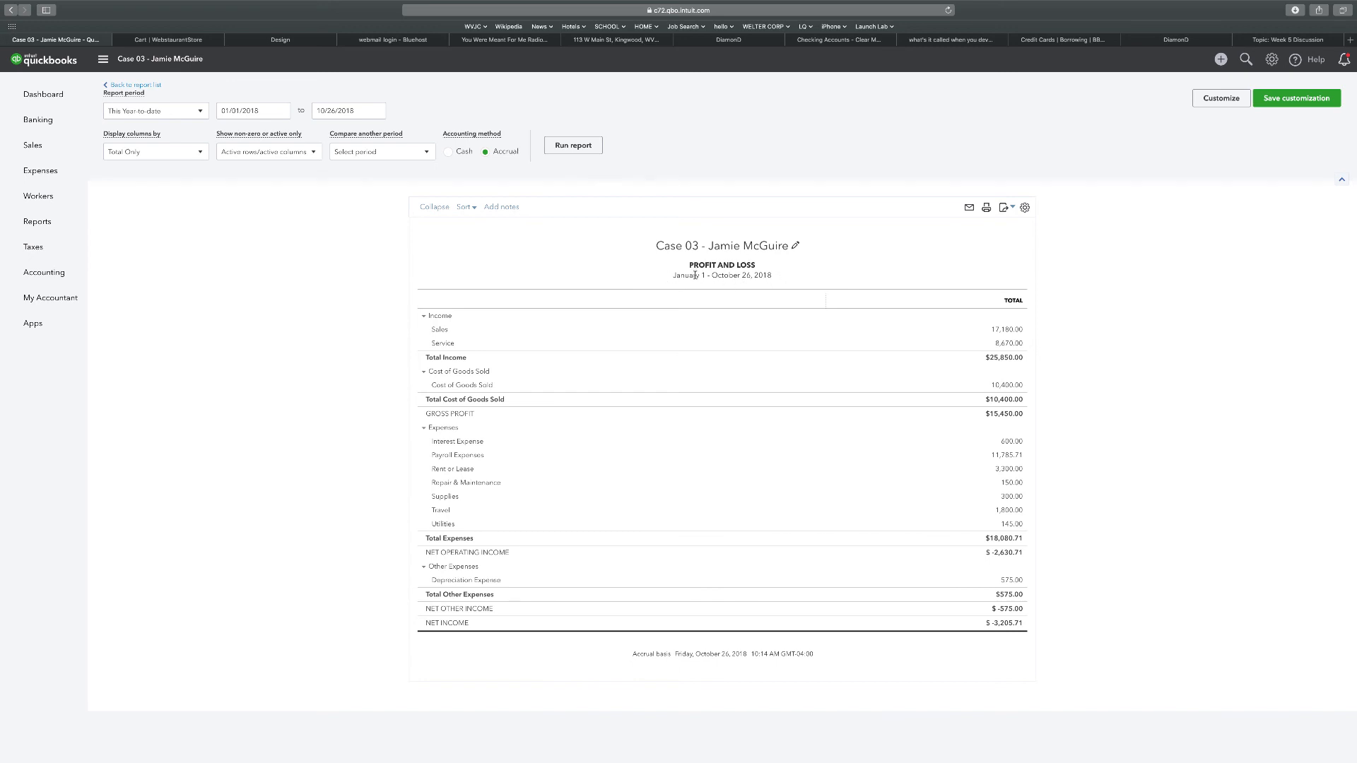
click(426, 153)
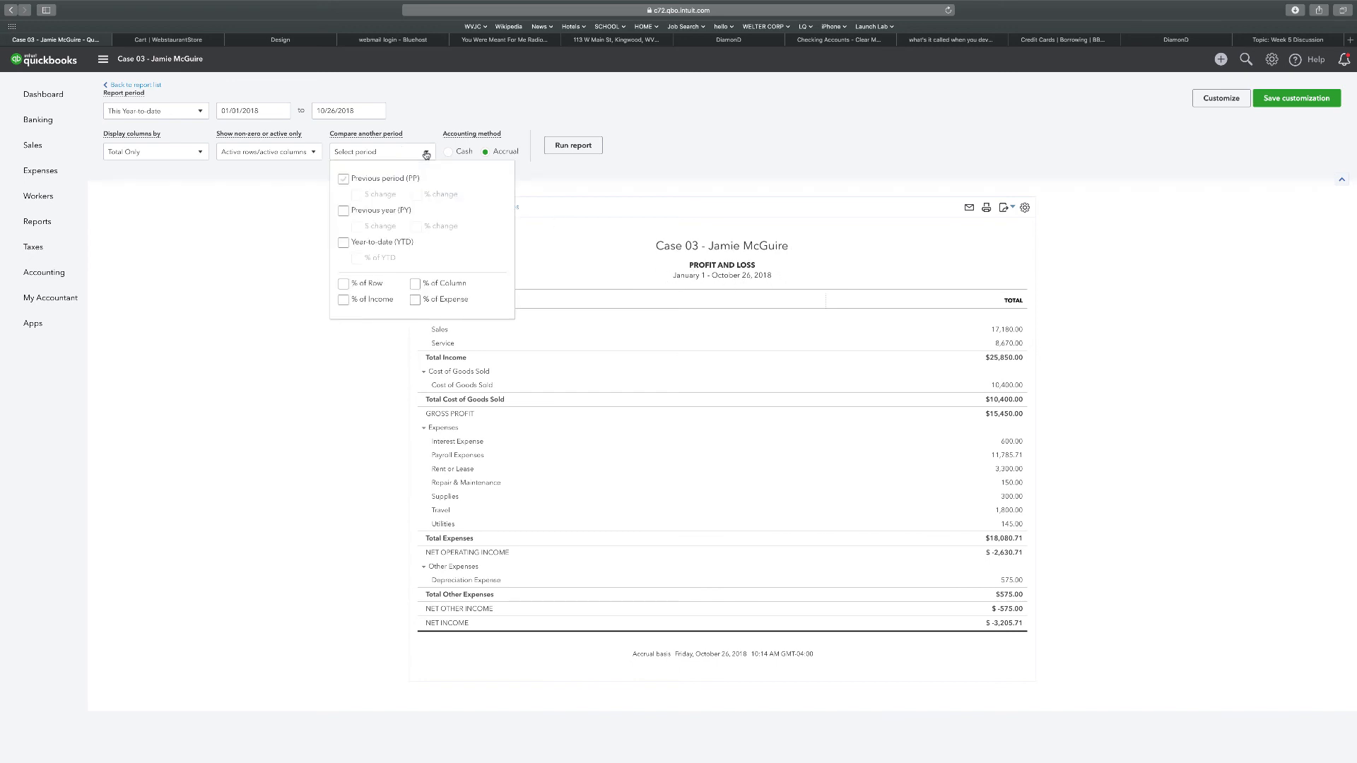
click(427, 153)
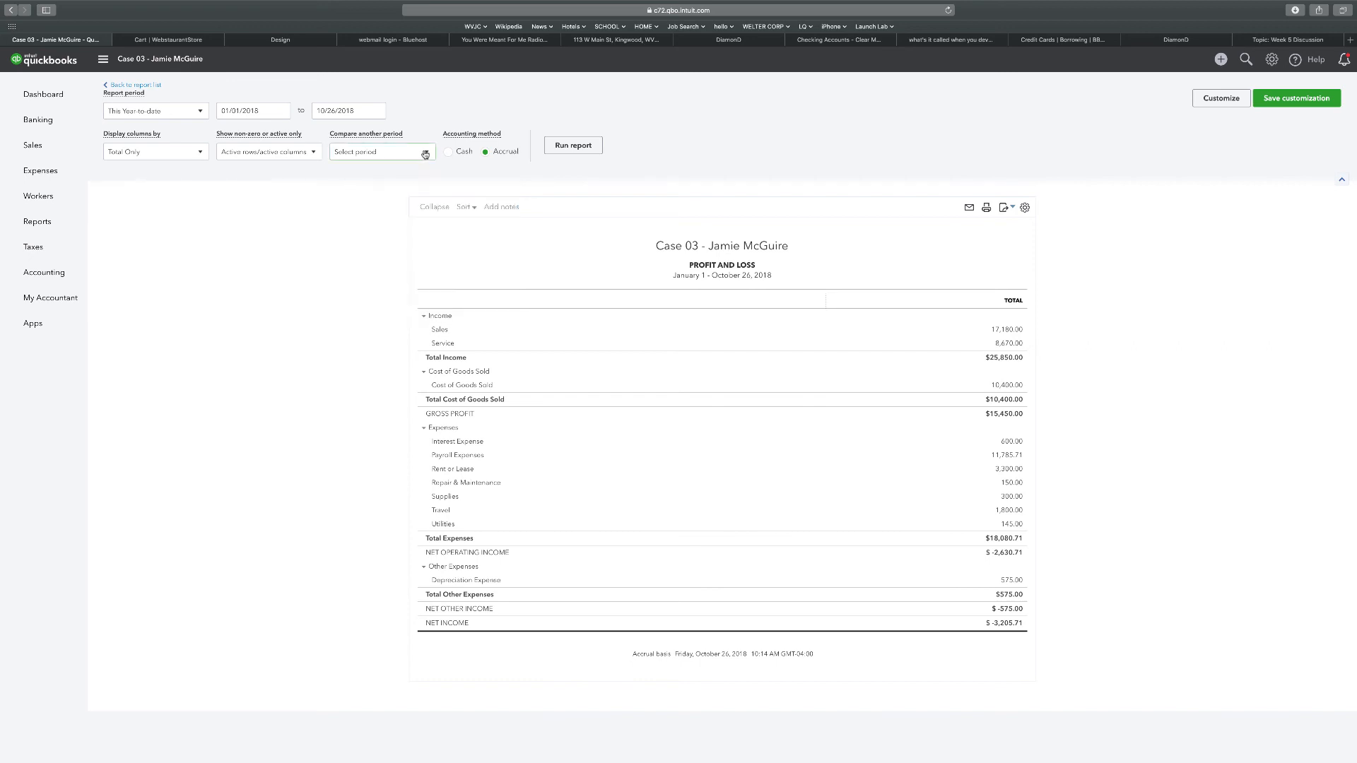
Set the Profit and Loss report period to This Year.
triple_click(260, 111)
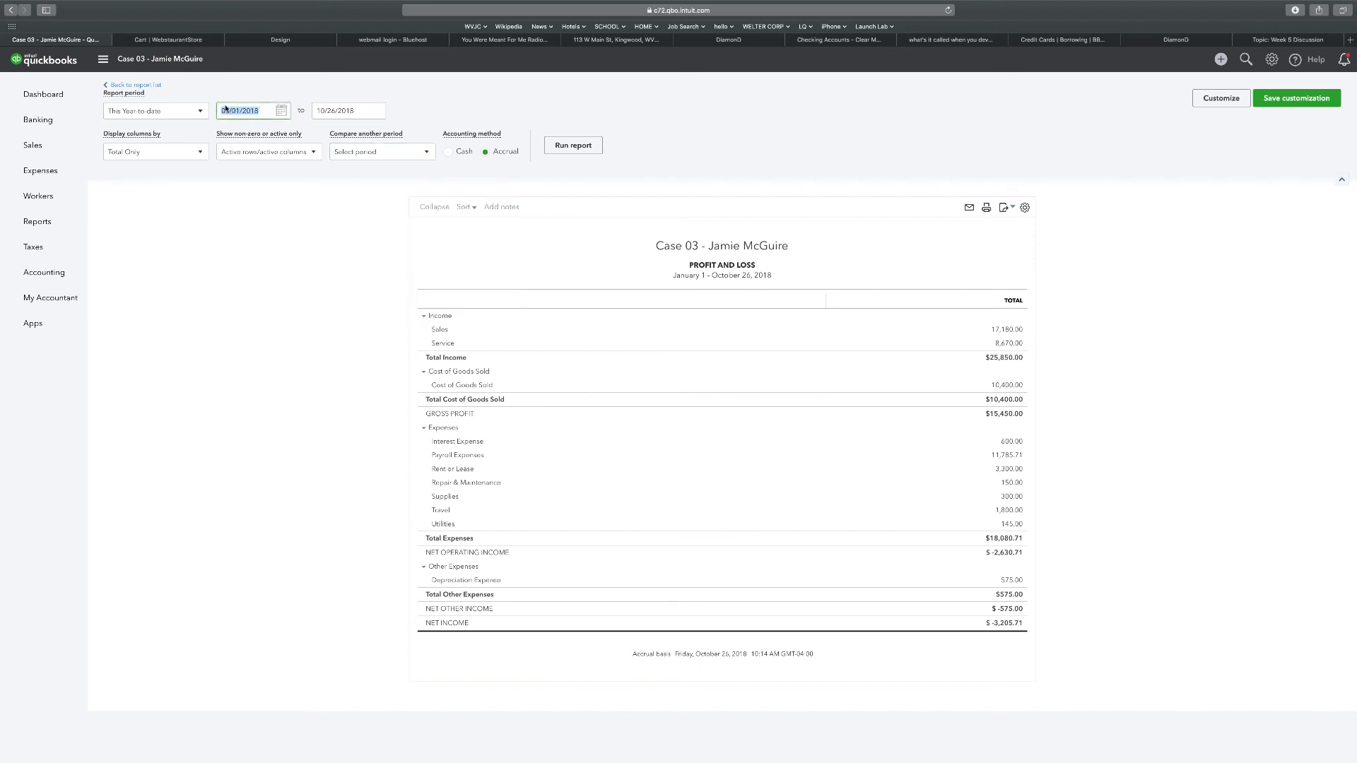
click(201, 111)
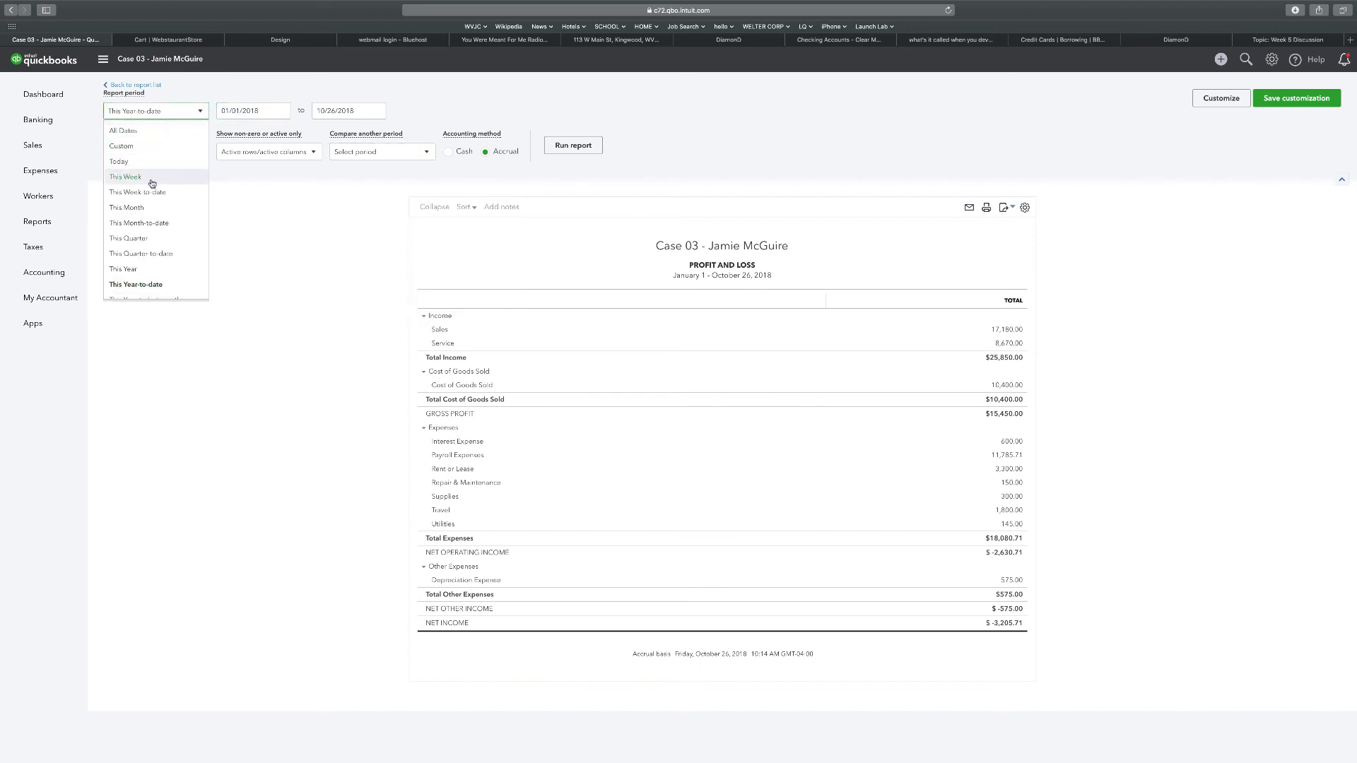
click(146, 269)
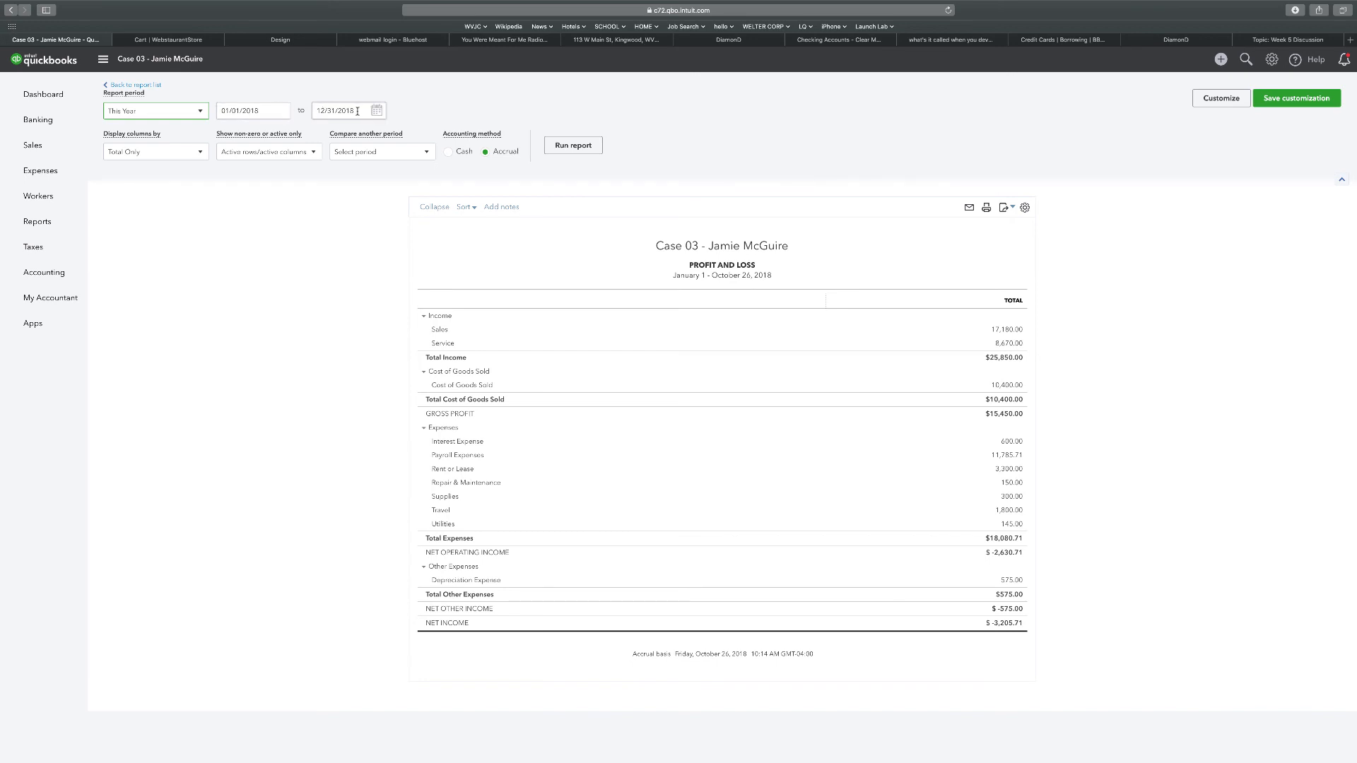
Try to run the report from 12/31/2017 to 12/30/2018 with the period preset kept at This Year.
click(262, 111)
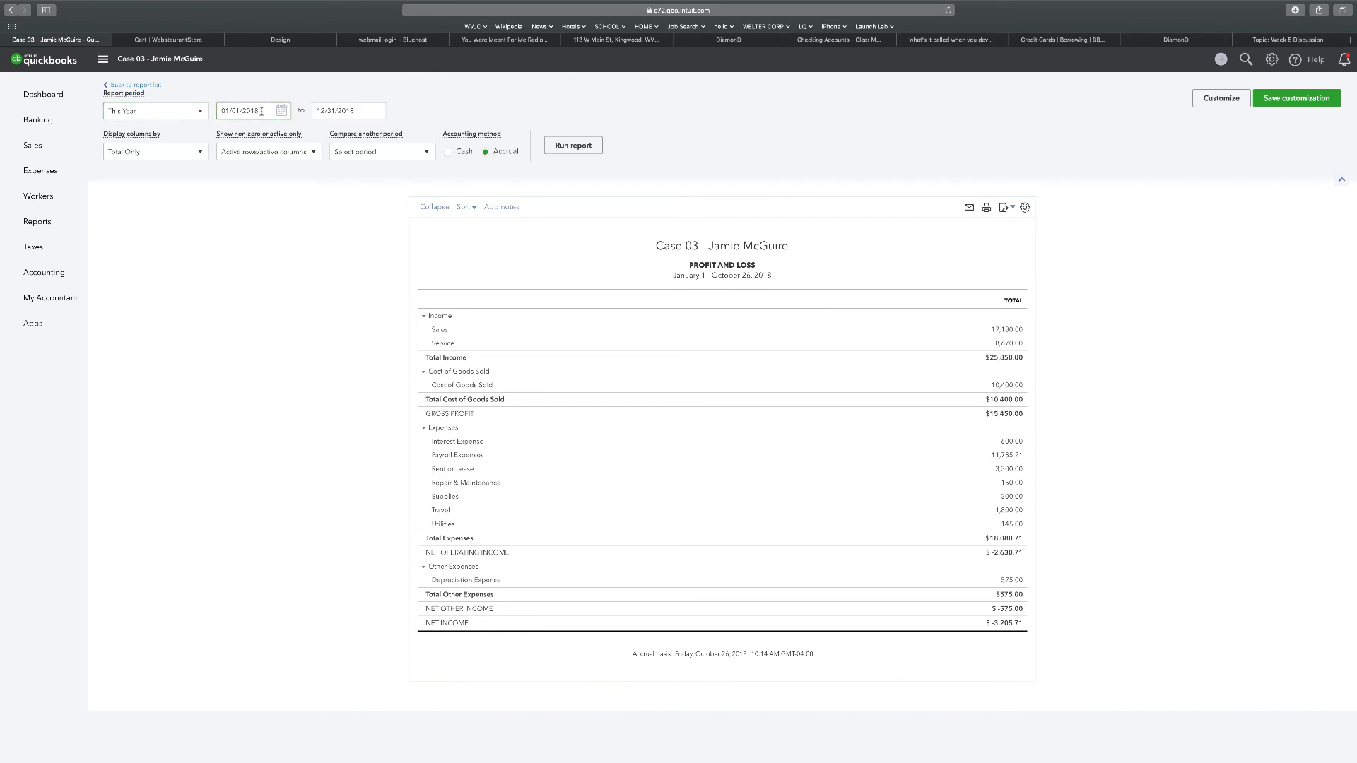
drag(262, 111, 181, 112)
text(12/31/2017)
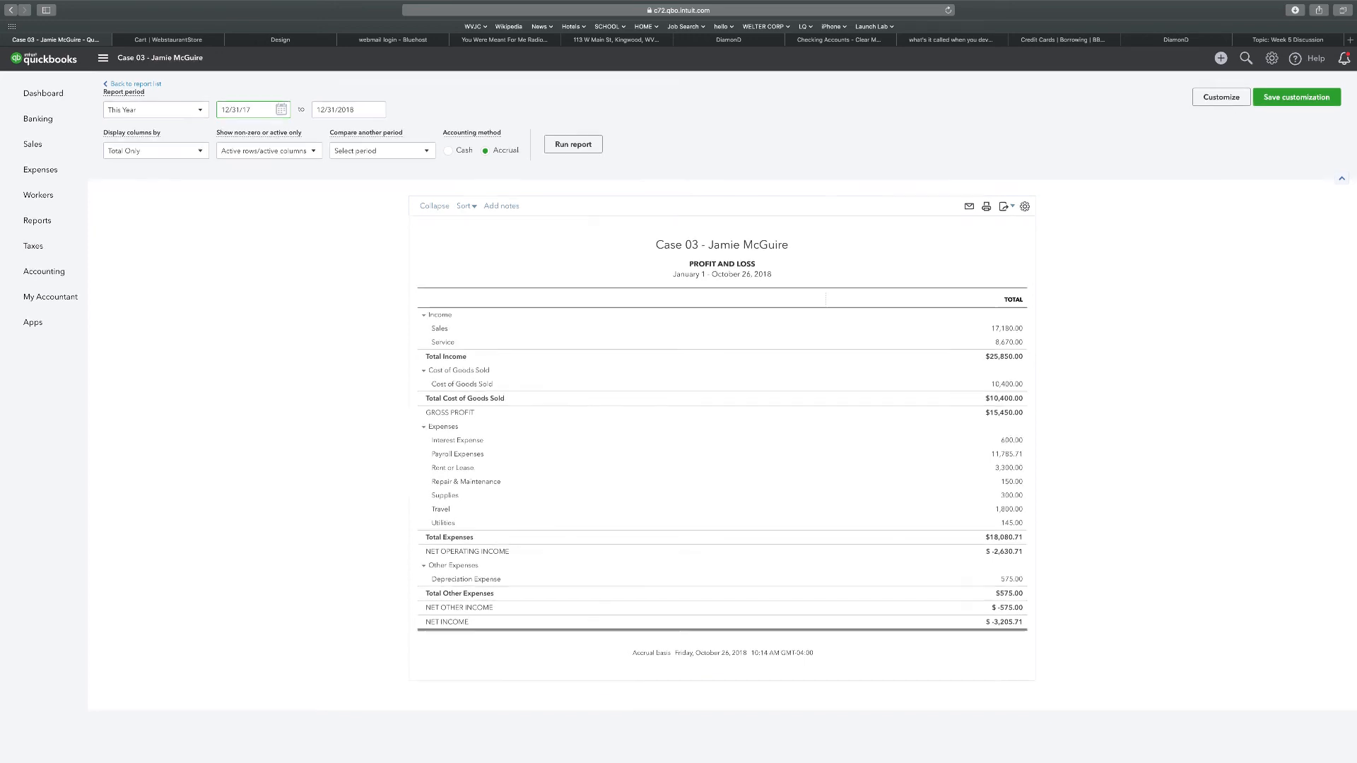
click(360, 111)
drag(361, 110, 248, 109)
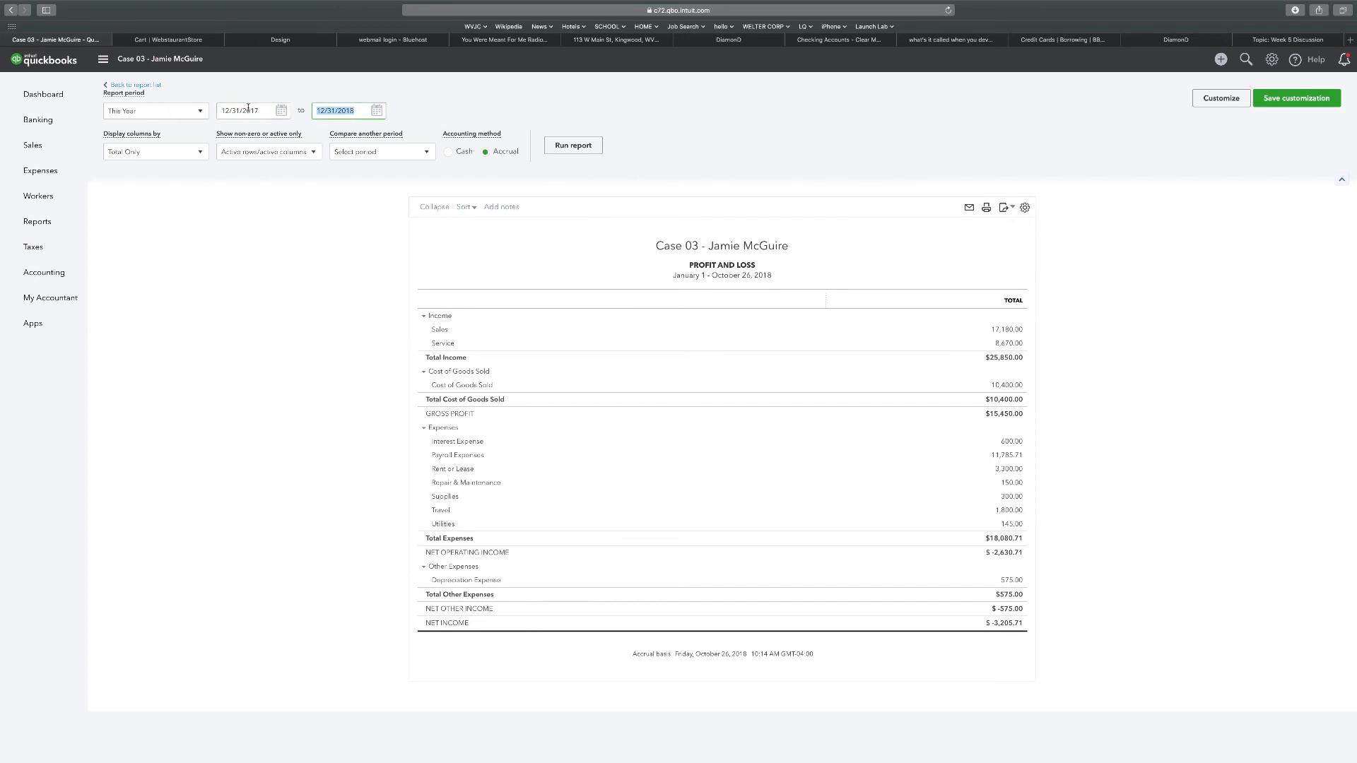
text(12/30/18)
click(435, 104)
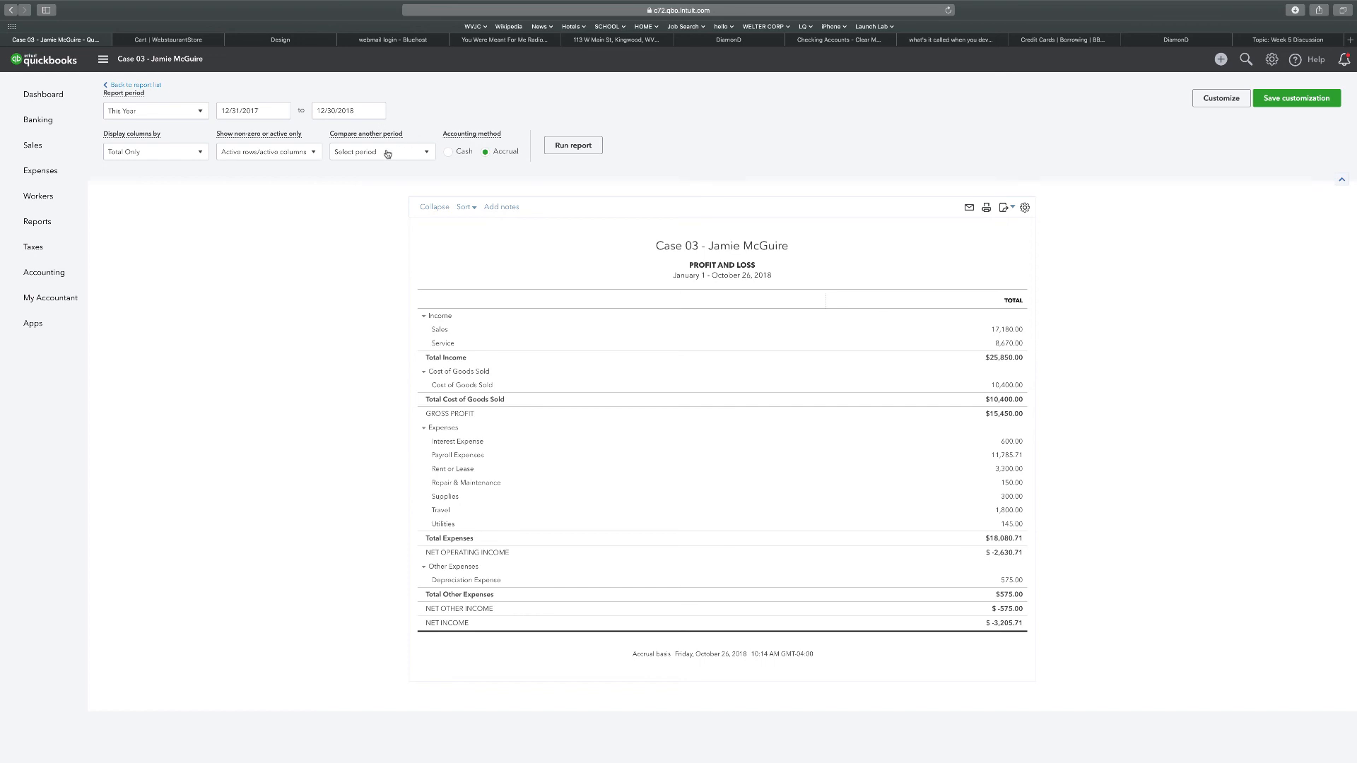
click(573, 147)
Set a Custom report period from 12/31/2017 to 12/30/2018 and run the Profit and Loss report.
click(200, 113)
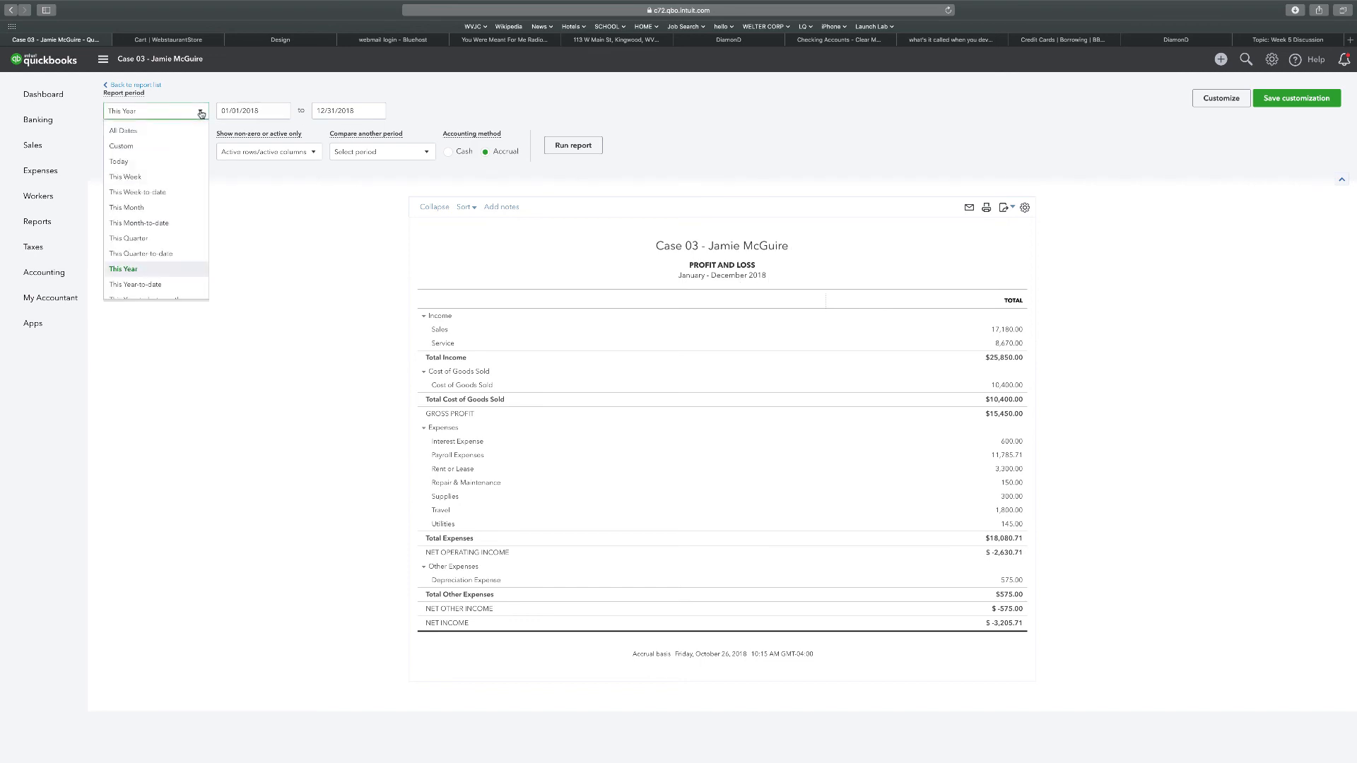
click(158, 145)
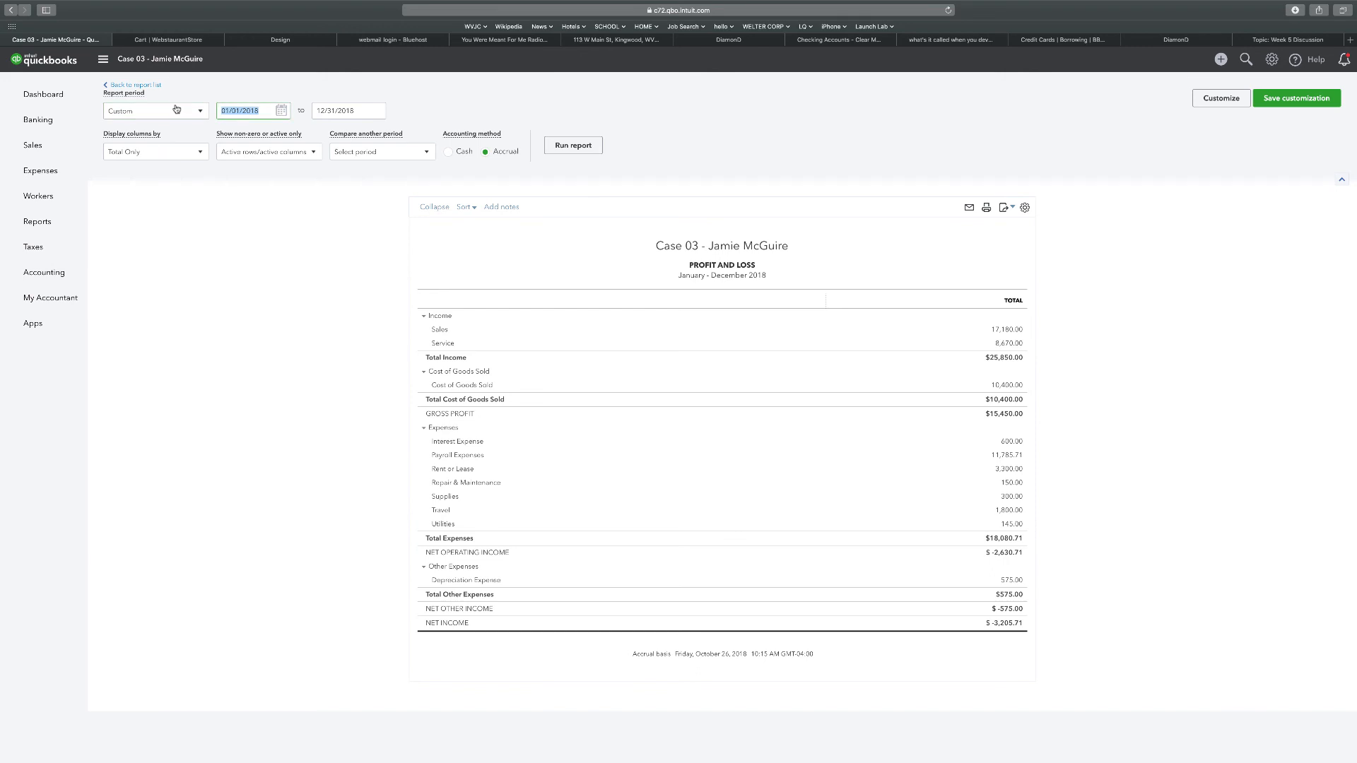
text(12/31/17)
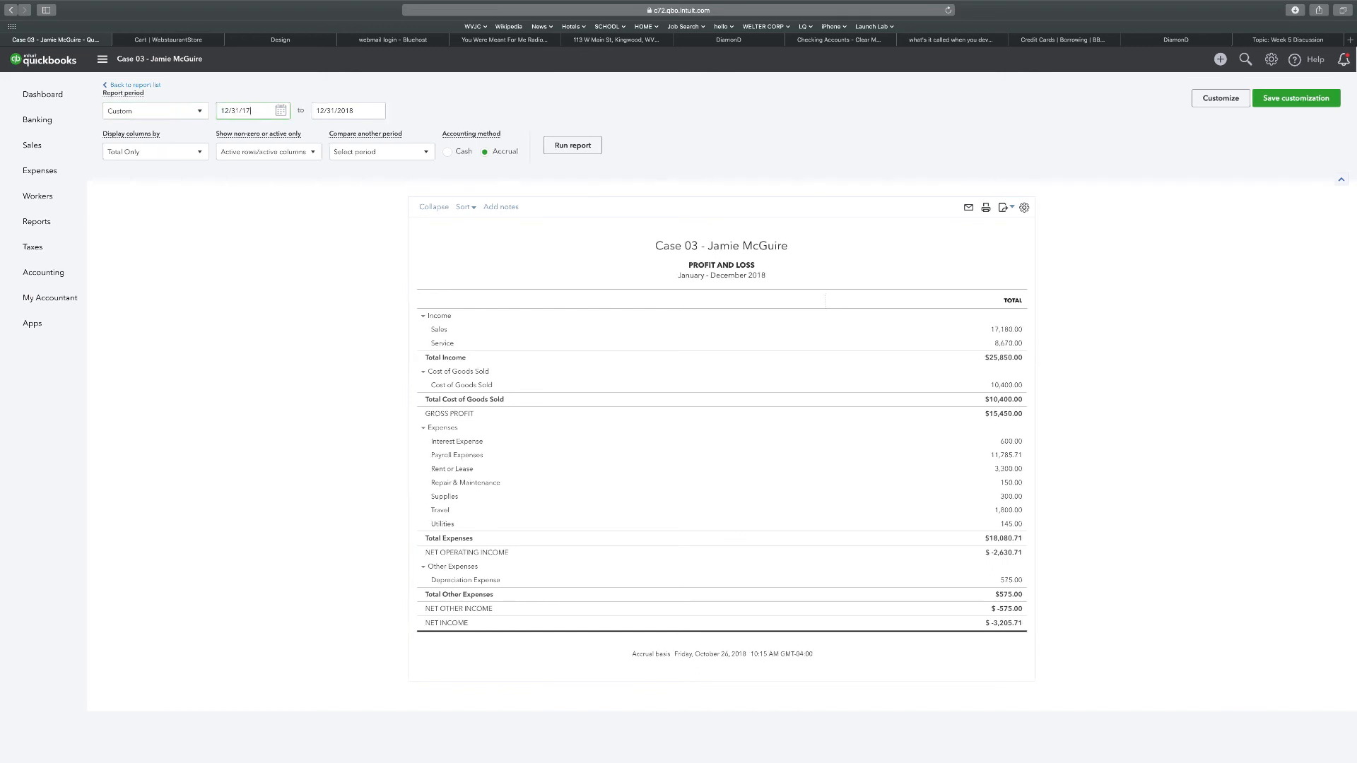
text(017)
key(Tab)
text(1)
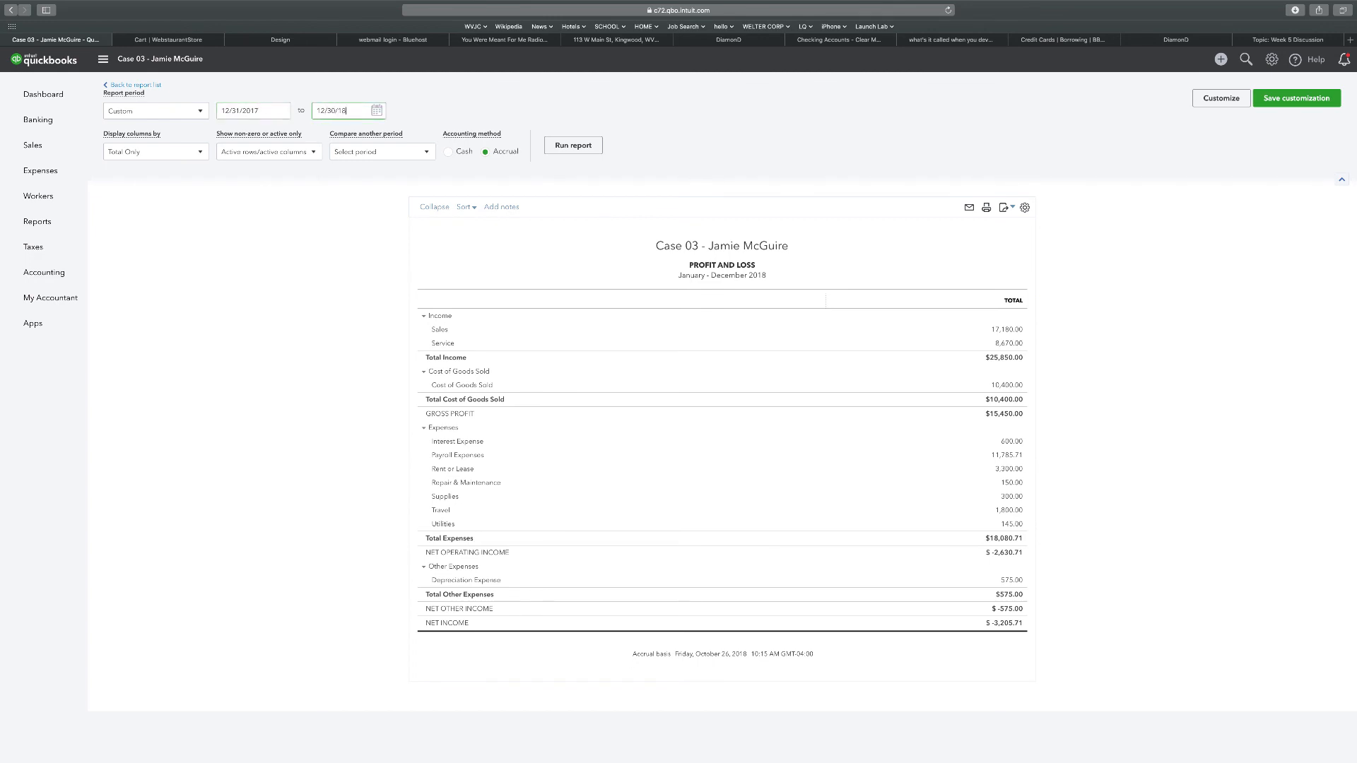
text(2/30/2018)
click(591, 141)
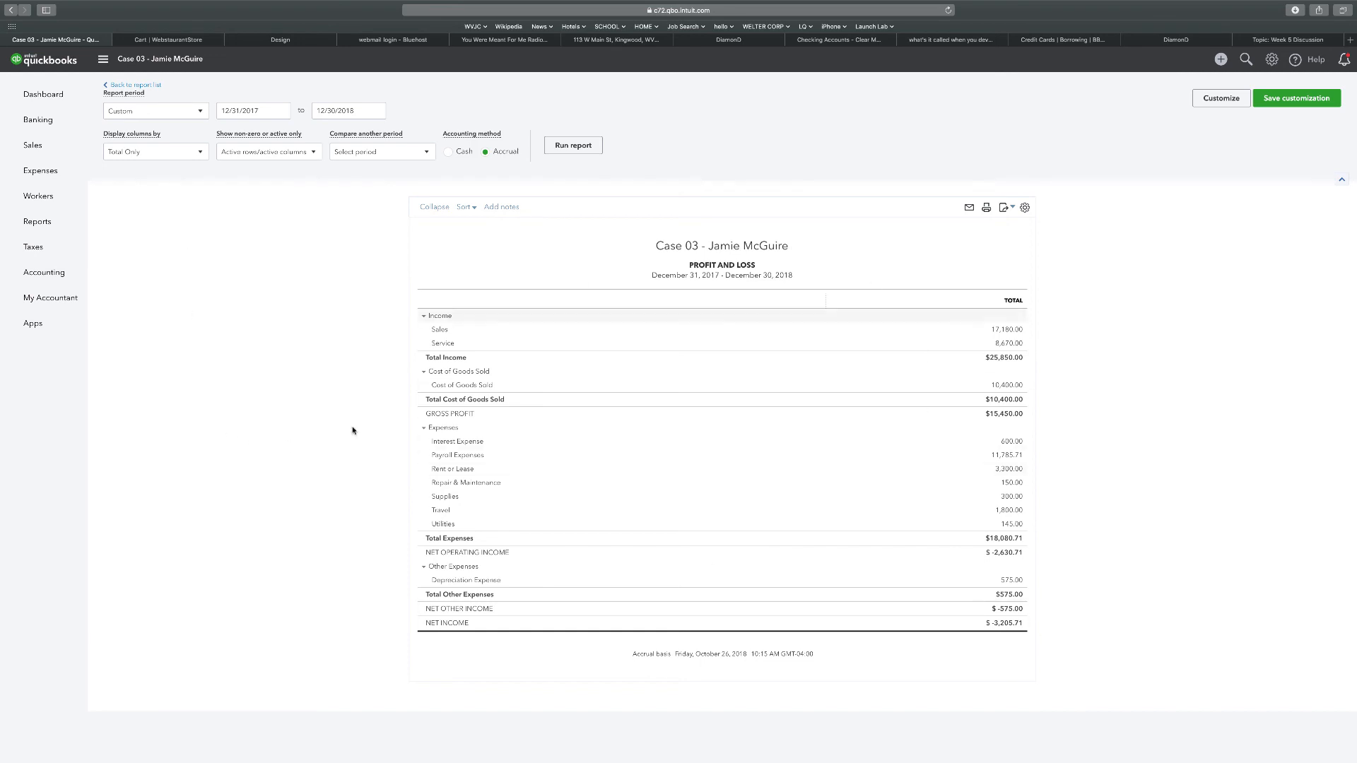
Customize the report's number format to omit cents and show negative numbers as (100) in red.
click(1221, 98)
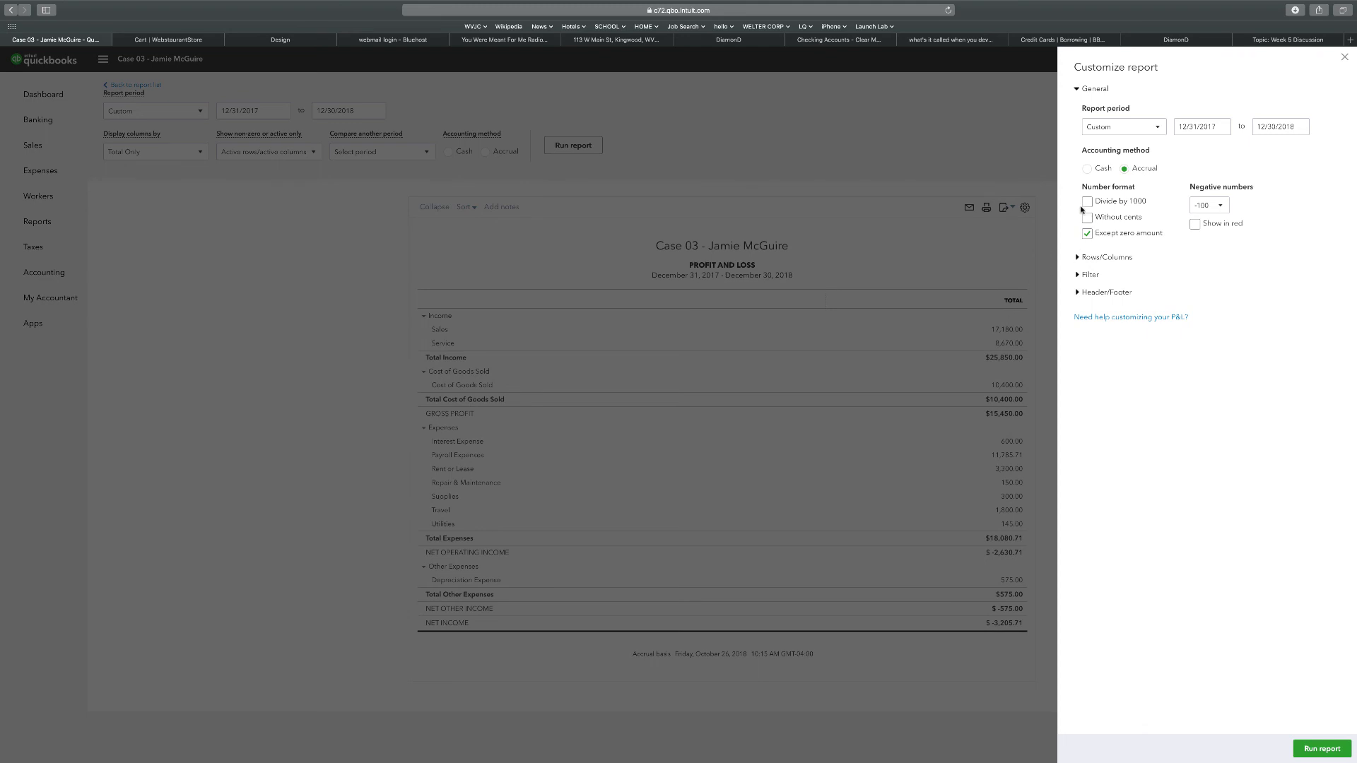
click(1087, 202)
click(1087, 202)
click(1089, 219)
click(1221, 210)
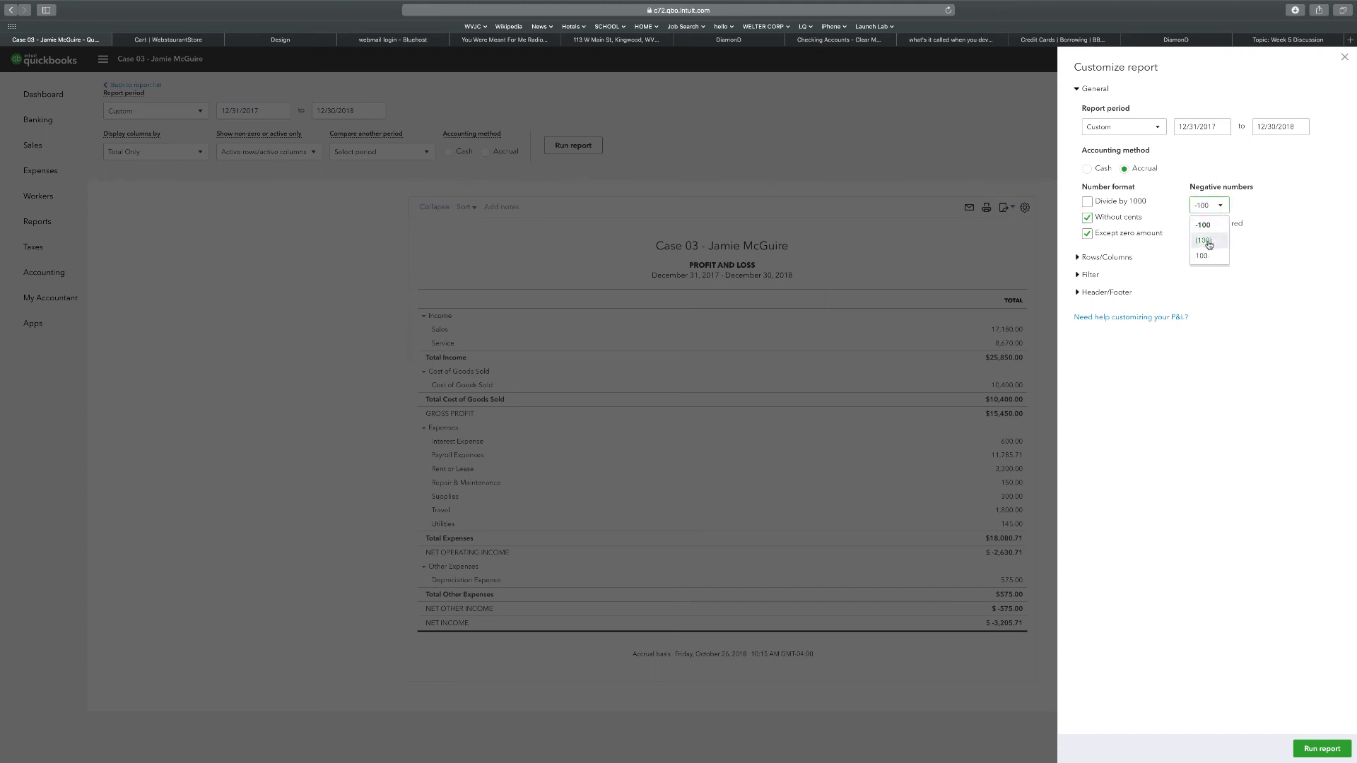
click(1207, 242)
click(1194, 224)
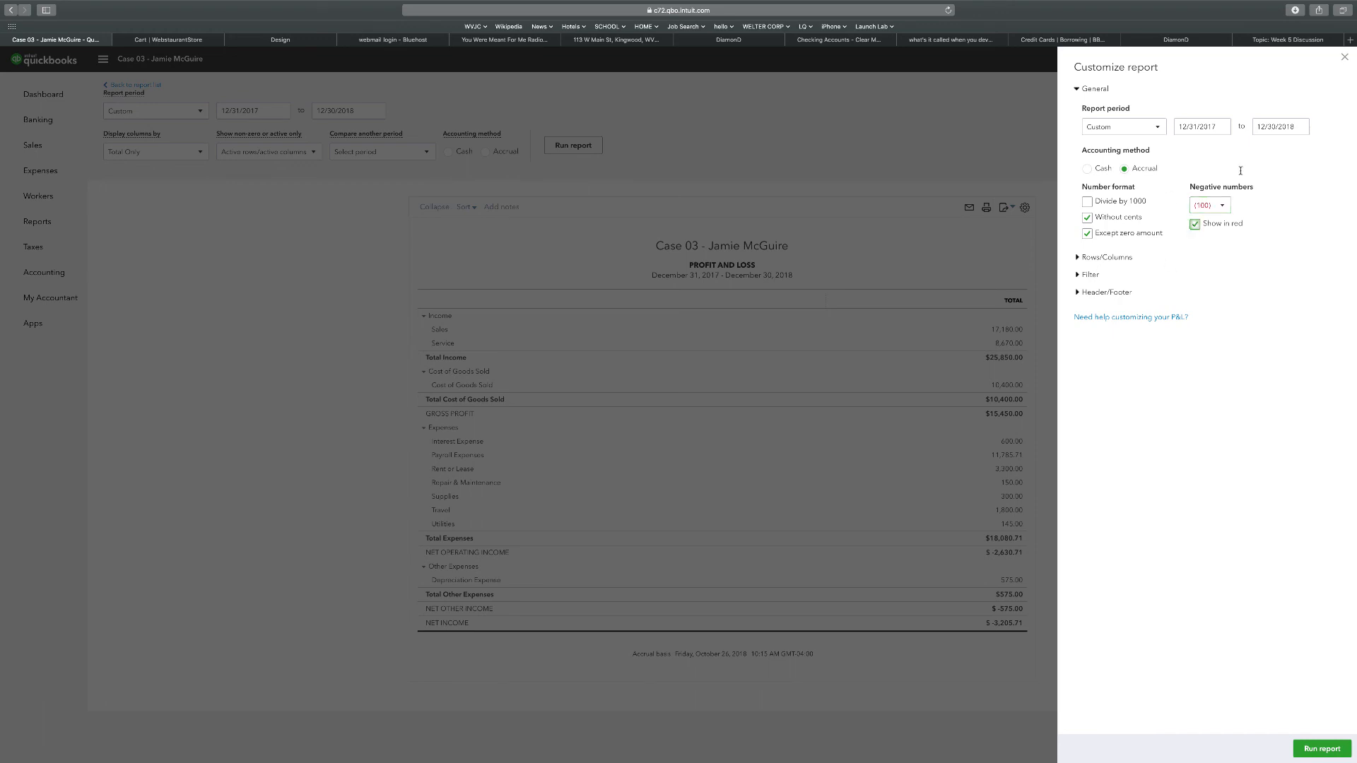
Review the report's Rows/Columns customization options, including the choices for showing active, all or non-zero rows and columns.
click(1093, 258)
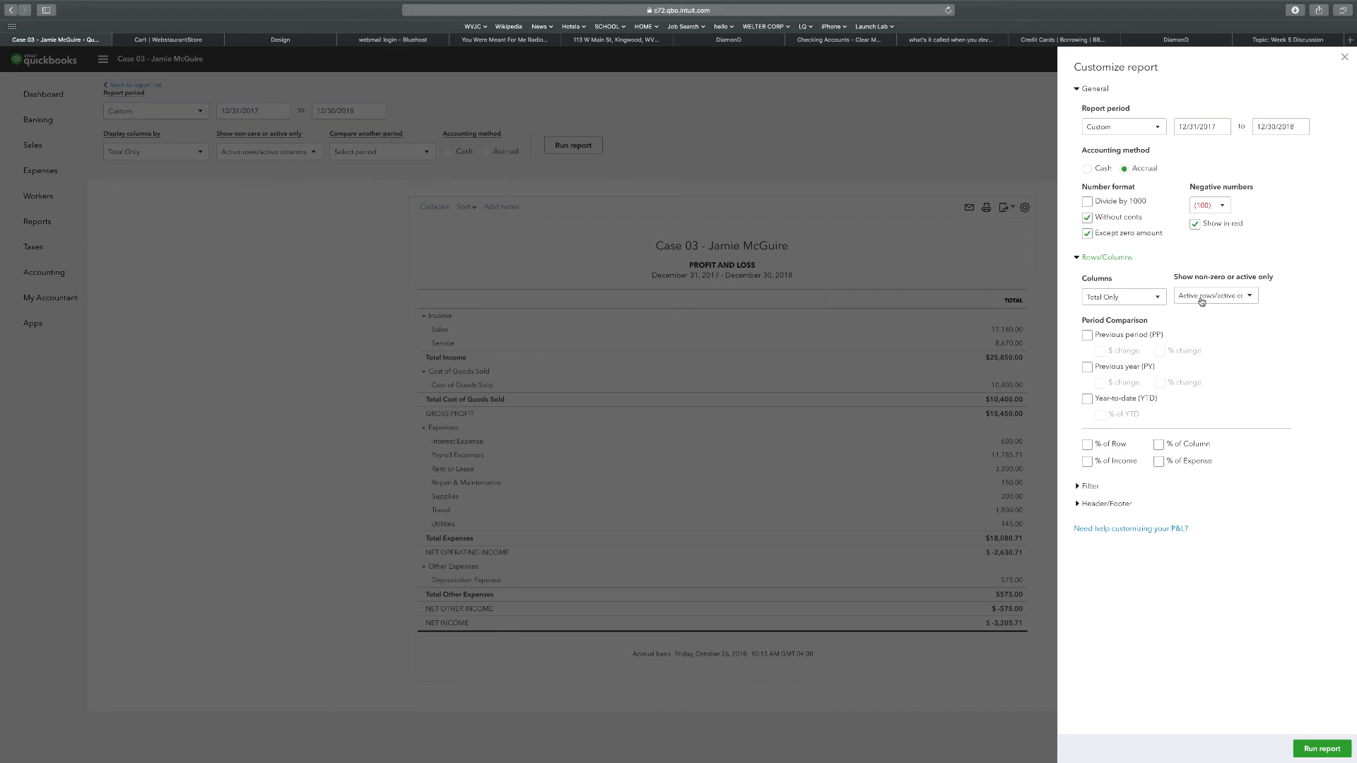
click(1252, 298)
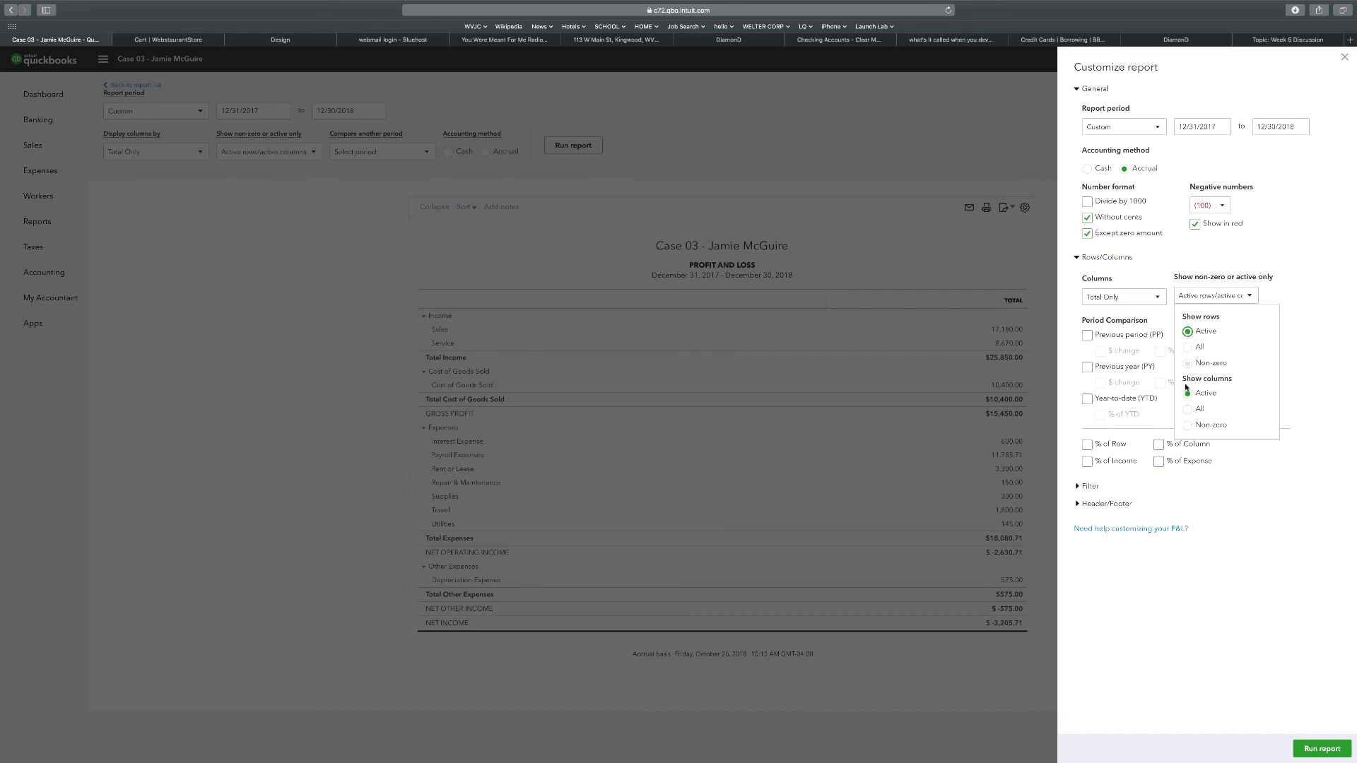
click(1297, 298)
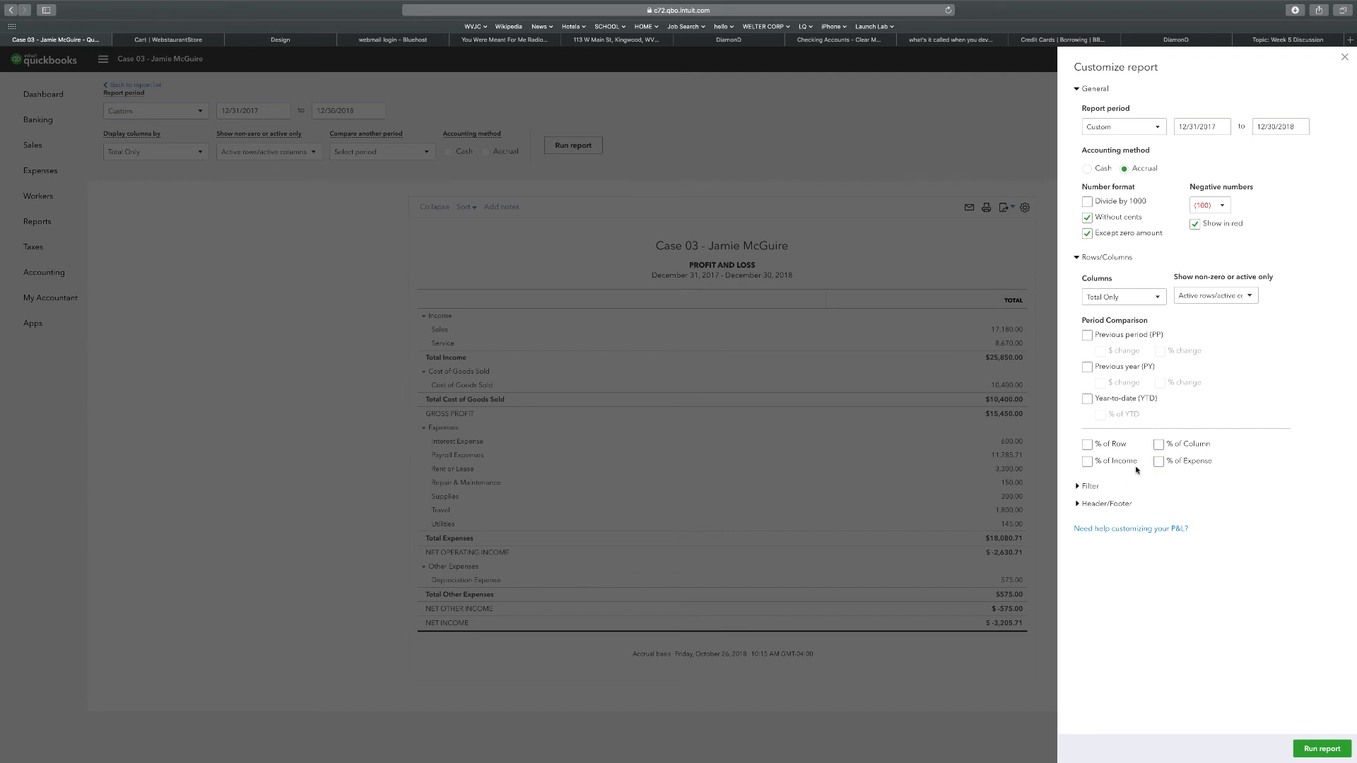
Add a % of Income column to the Profit and Loss report and run it.
click(1088, 462)
click(1317, 750)
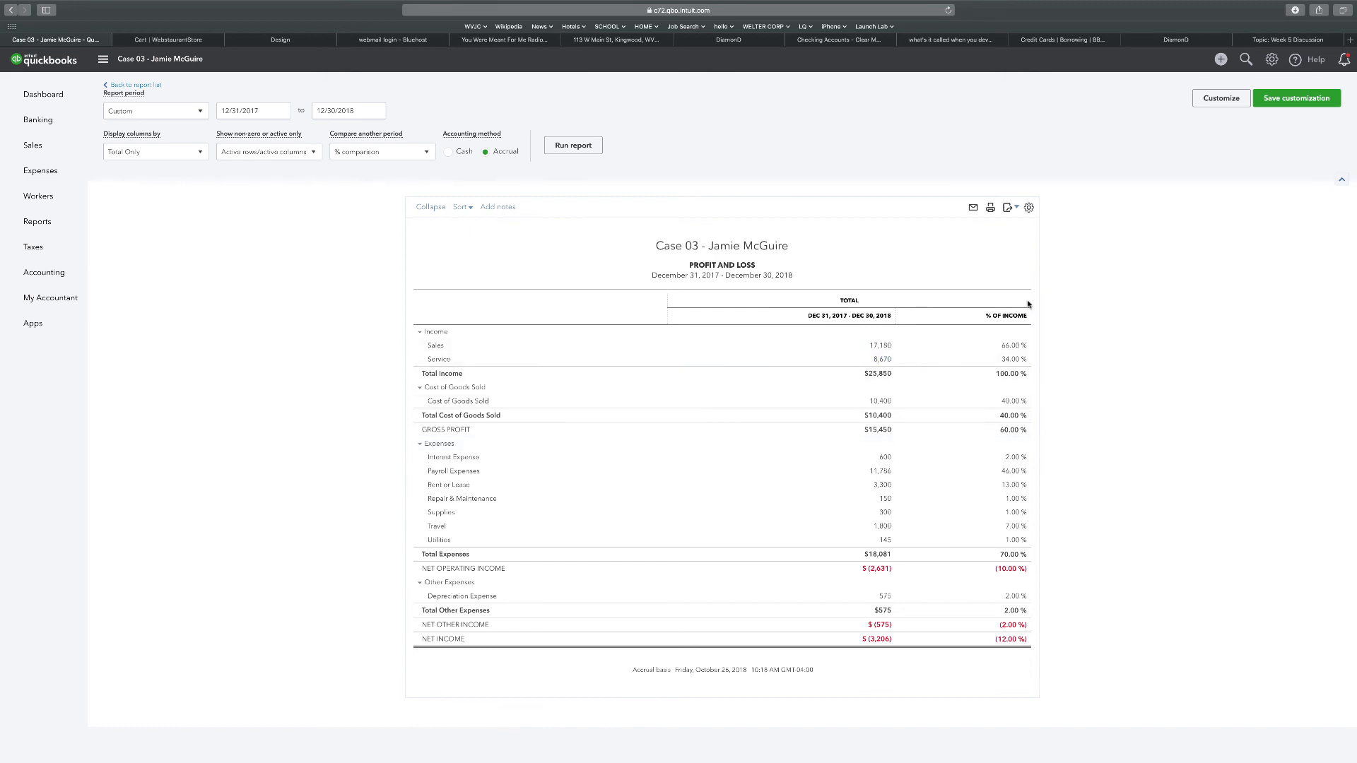
drag(985, 315, 1028, 316)
Display the Profit and Loss columns by Months, run the report, and look across all months to the total.
click(177, 160)
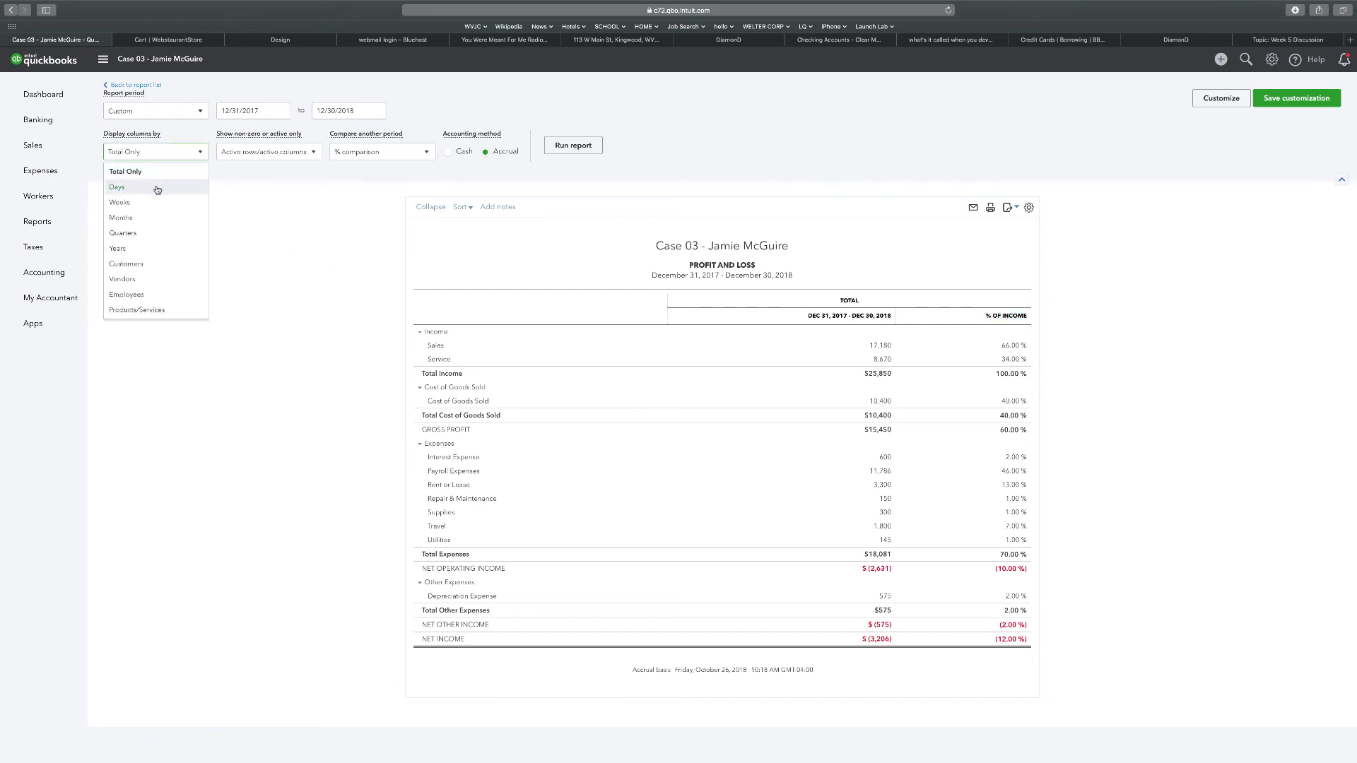
click(150, 218)
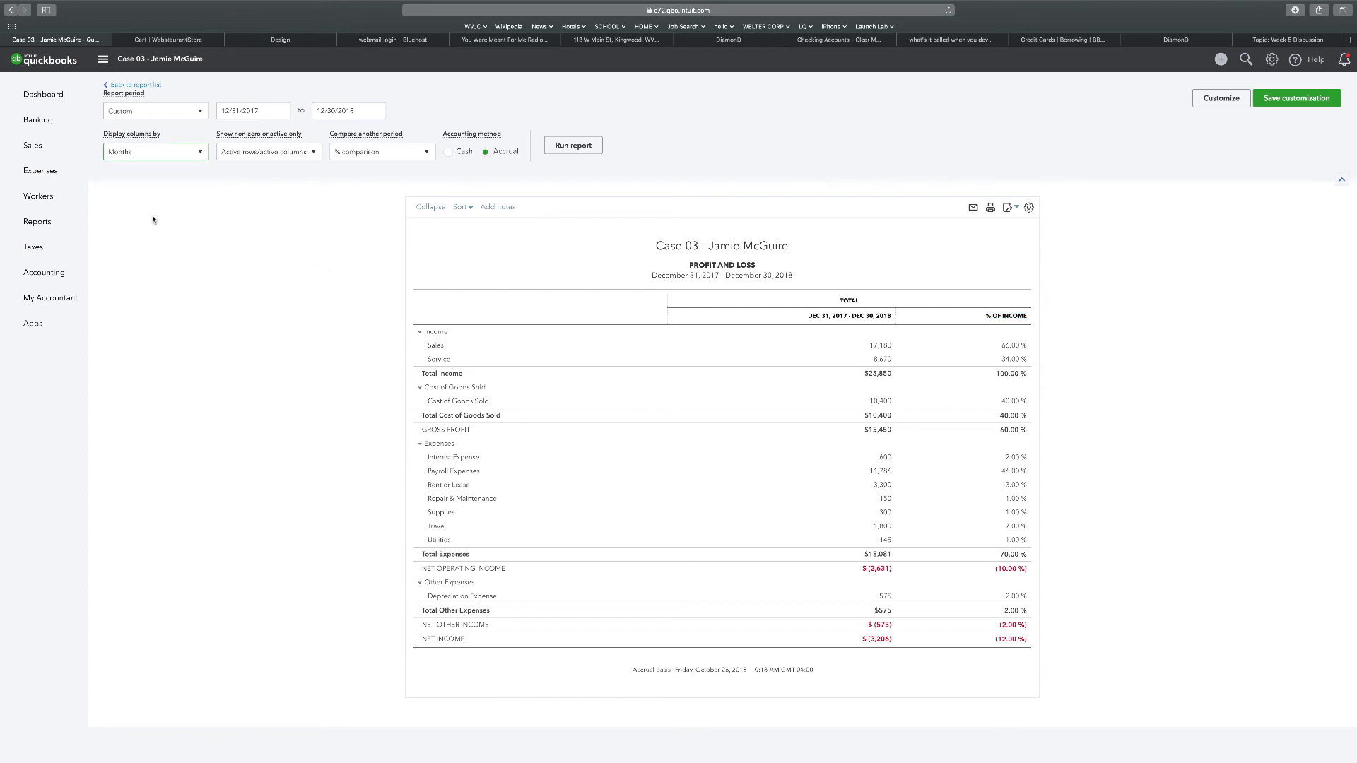
click(573, 146)
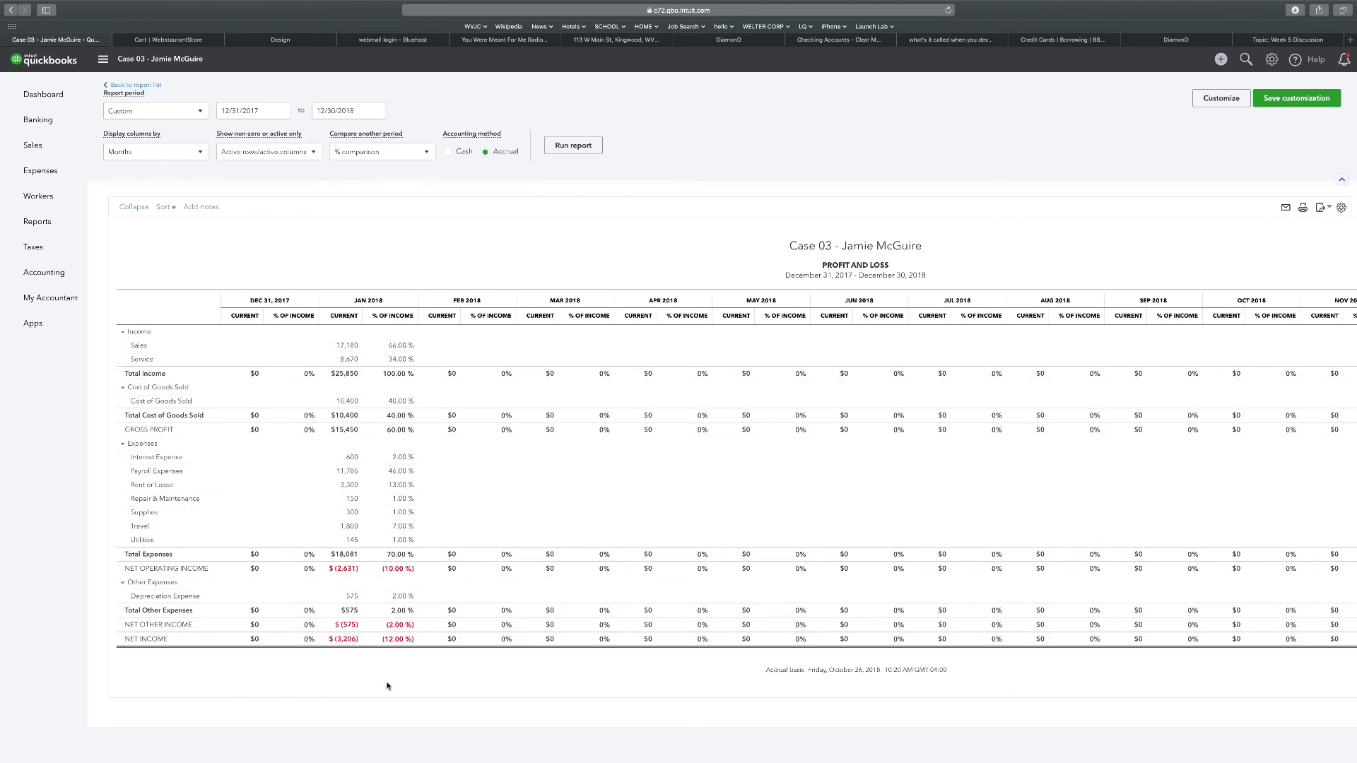
scroll(1212, 460, right, 5)
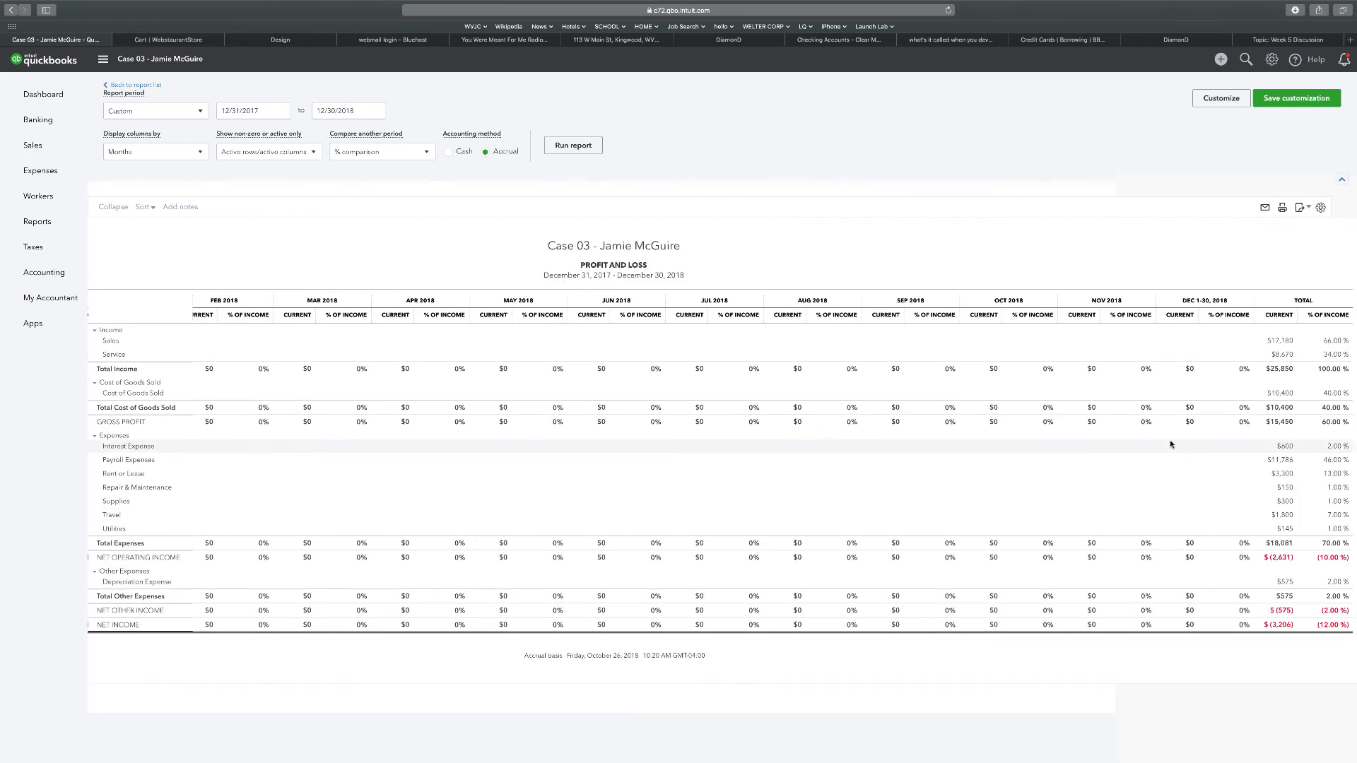
scroll(1120, 443, left, 5)
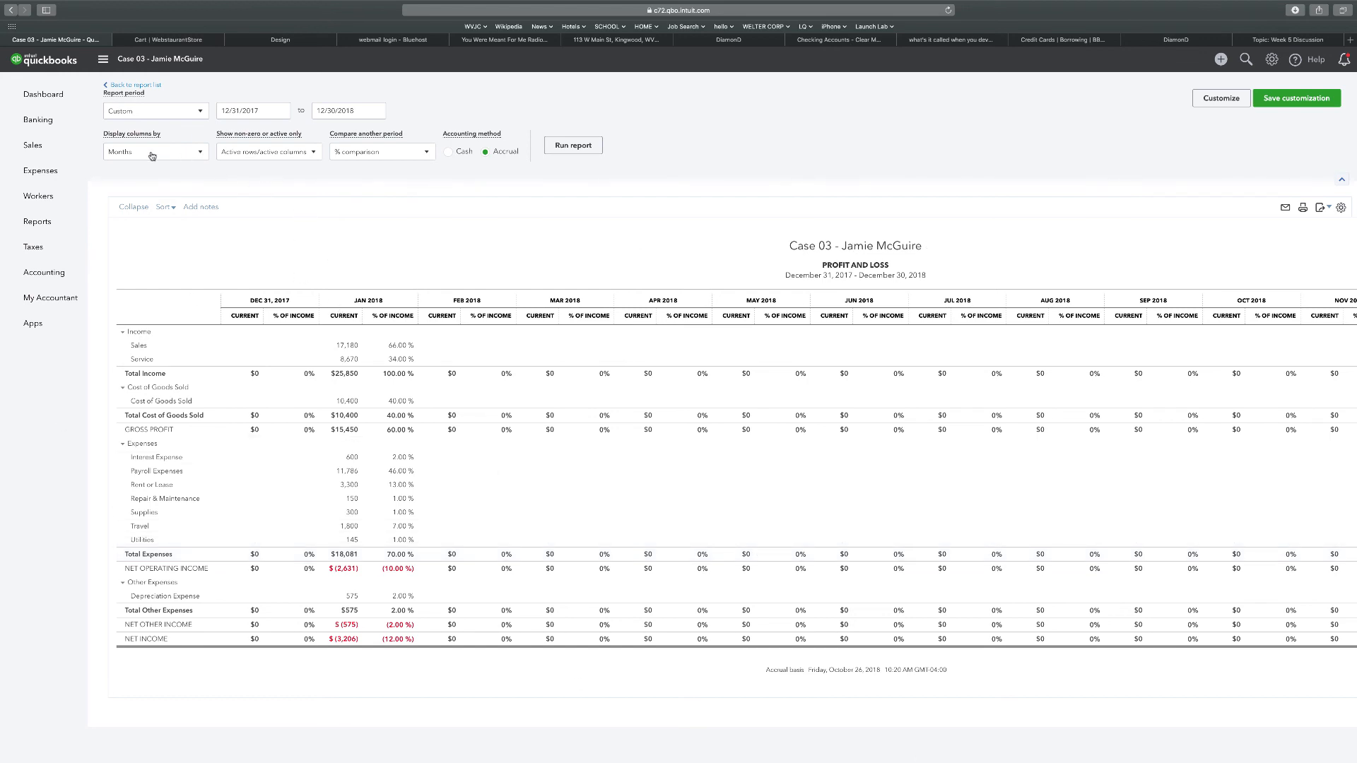
Customize the report to show % of Expense instead of % of Income, run it, and examine the Utilities row.
click(1222, 99)
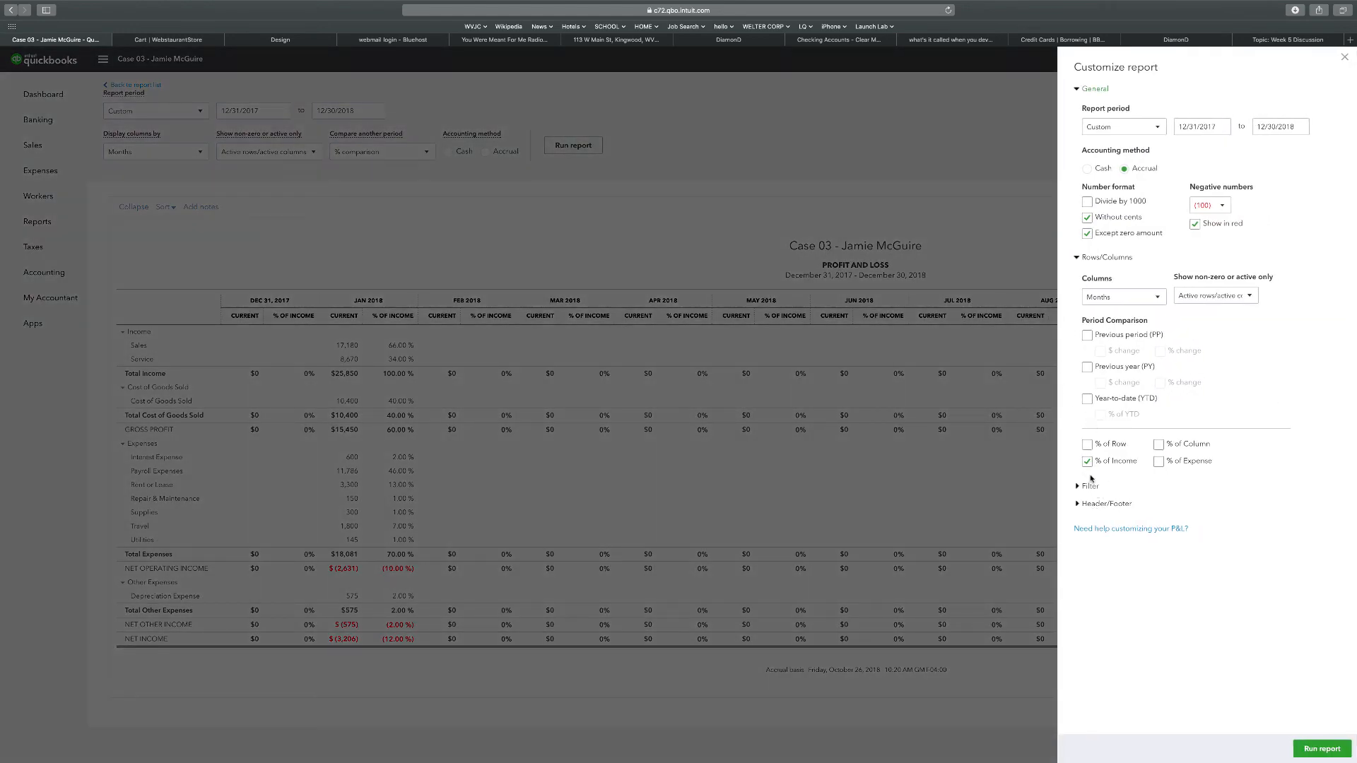
click(1088, 461)
click(1160, 463)
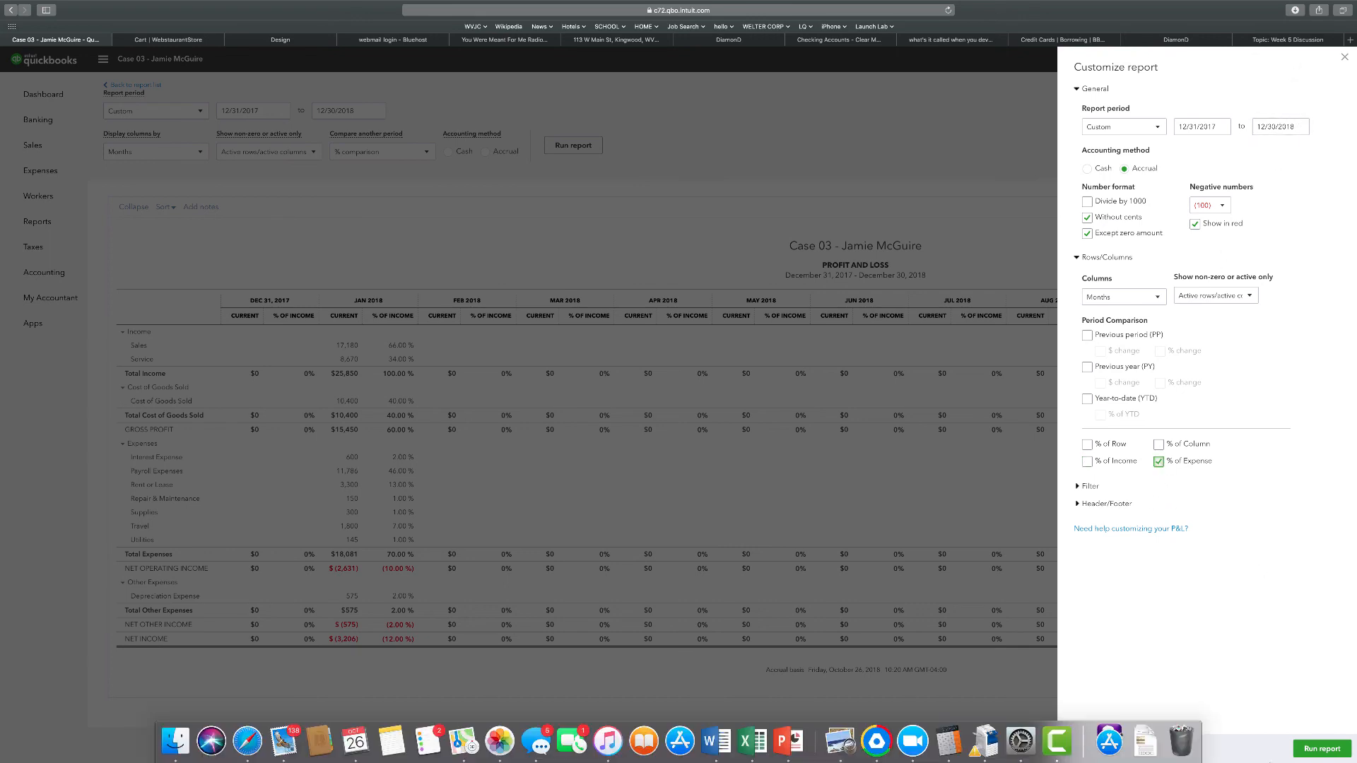
click(1320, 750)
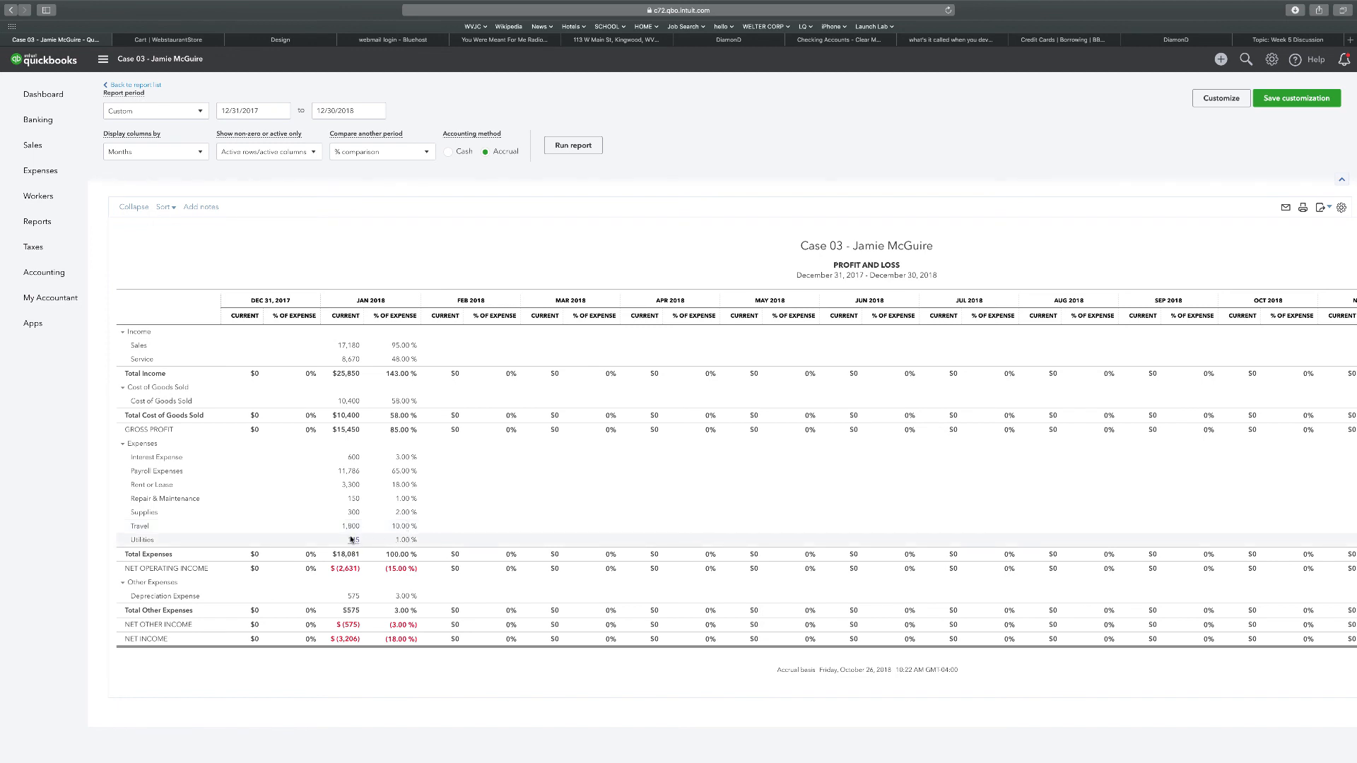
drag(343, 540, 430, 545)
click(434, 540)
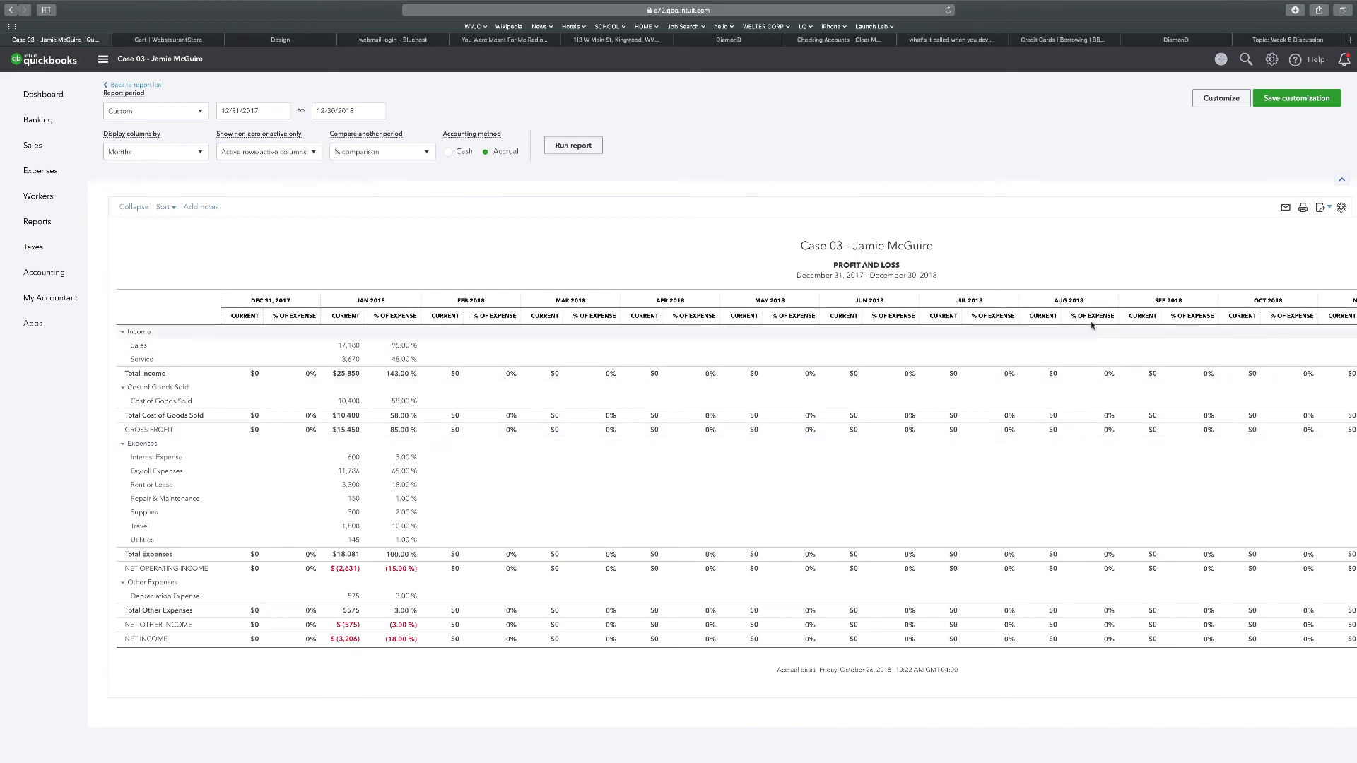
Try to save the customized report under the custom report name Profit and Loss.
click(1216, 101)
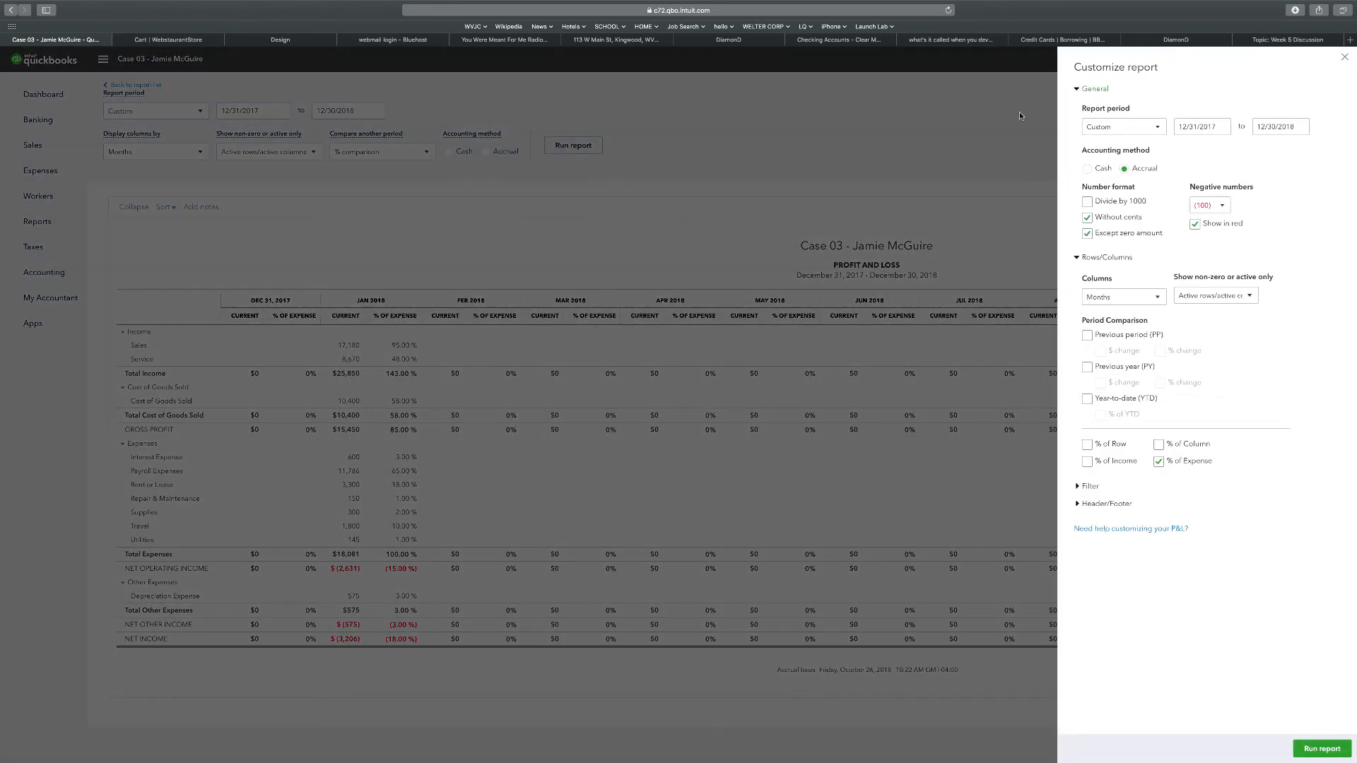
click(1345, 57)
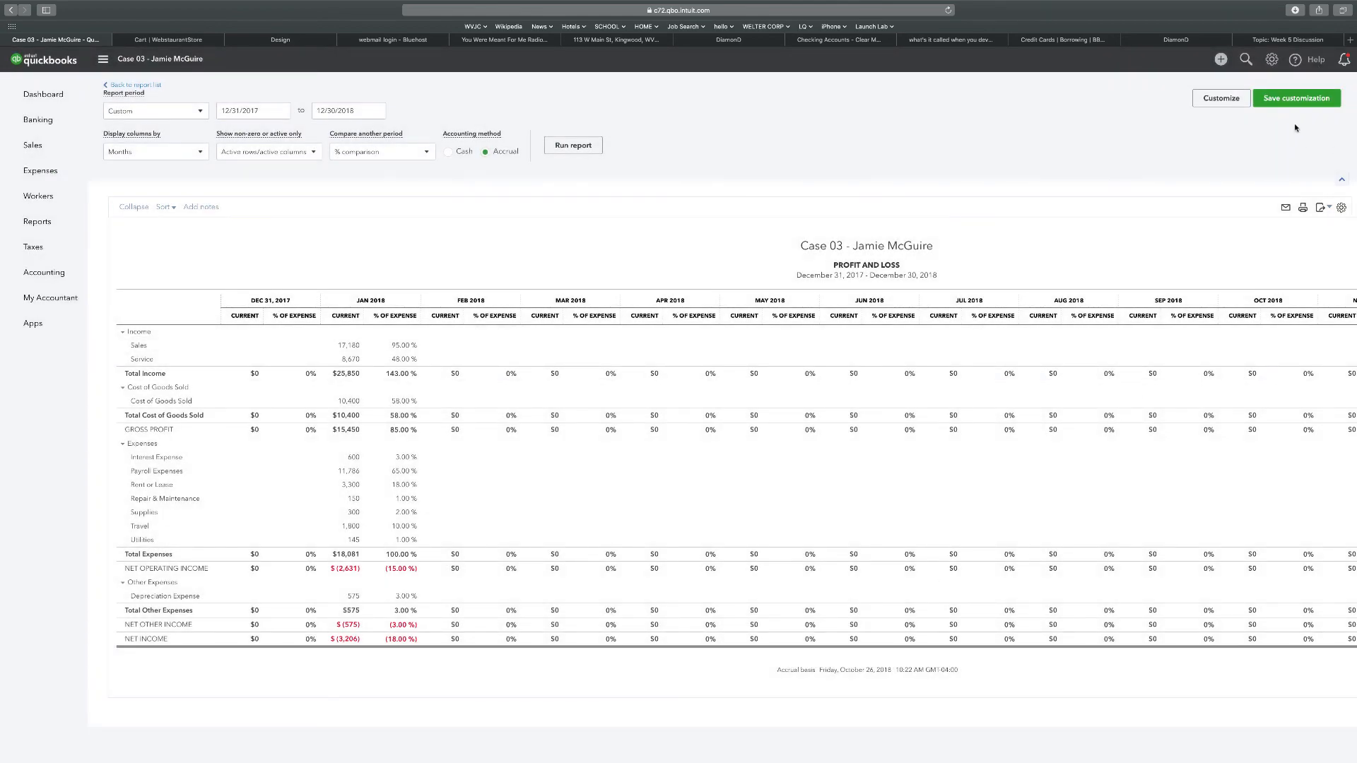
click(1296, 98)
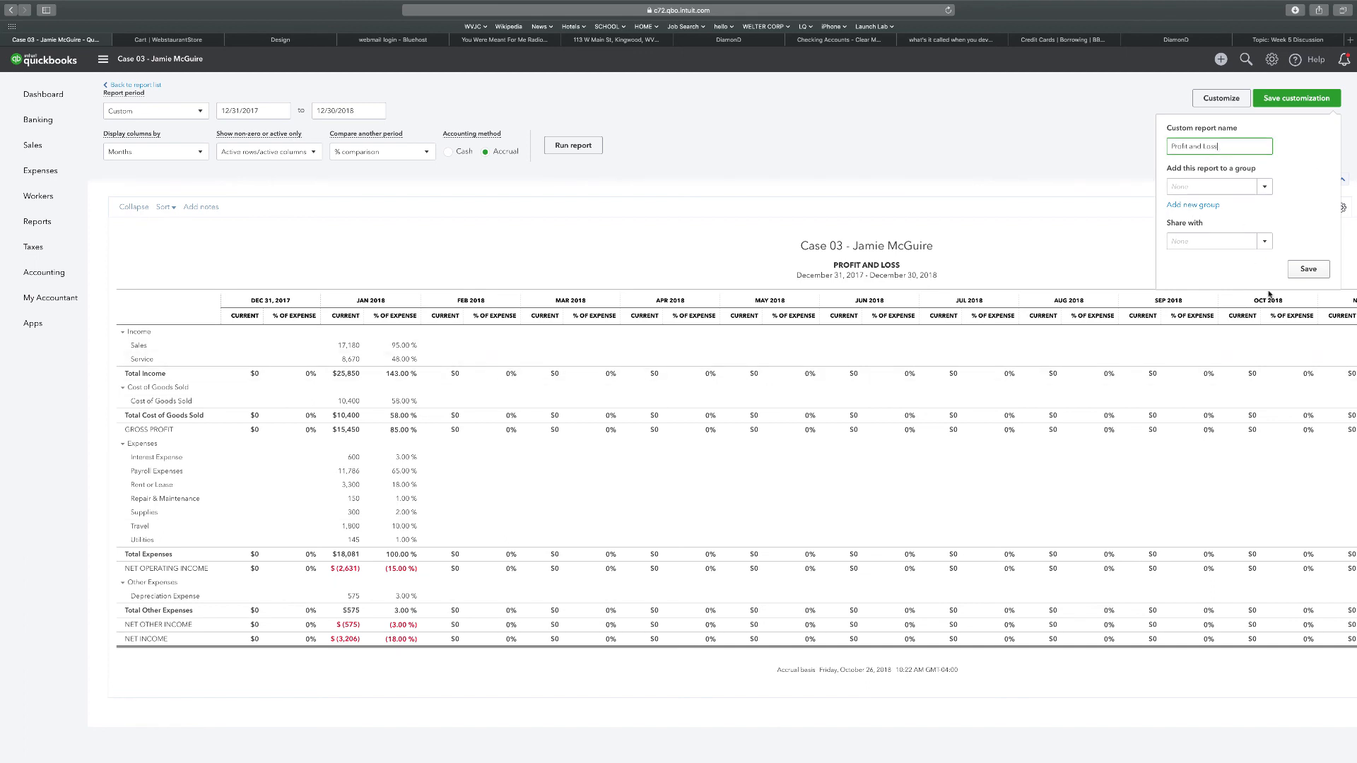
click(1310, 269)
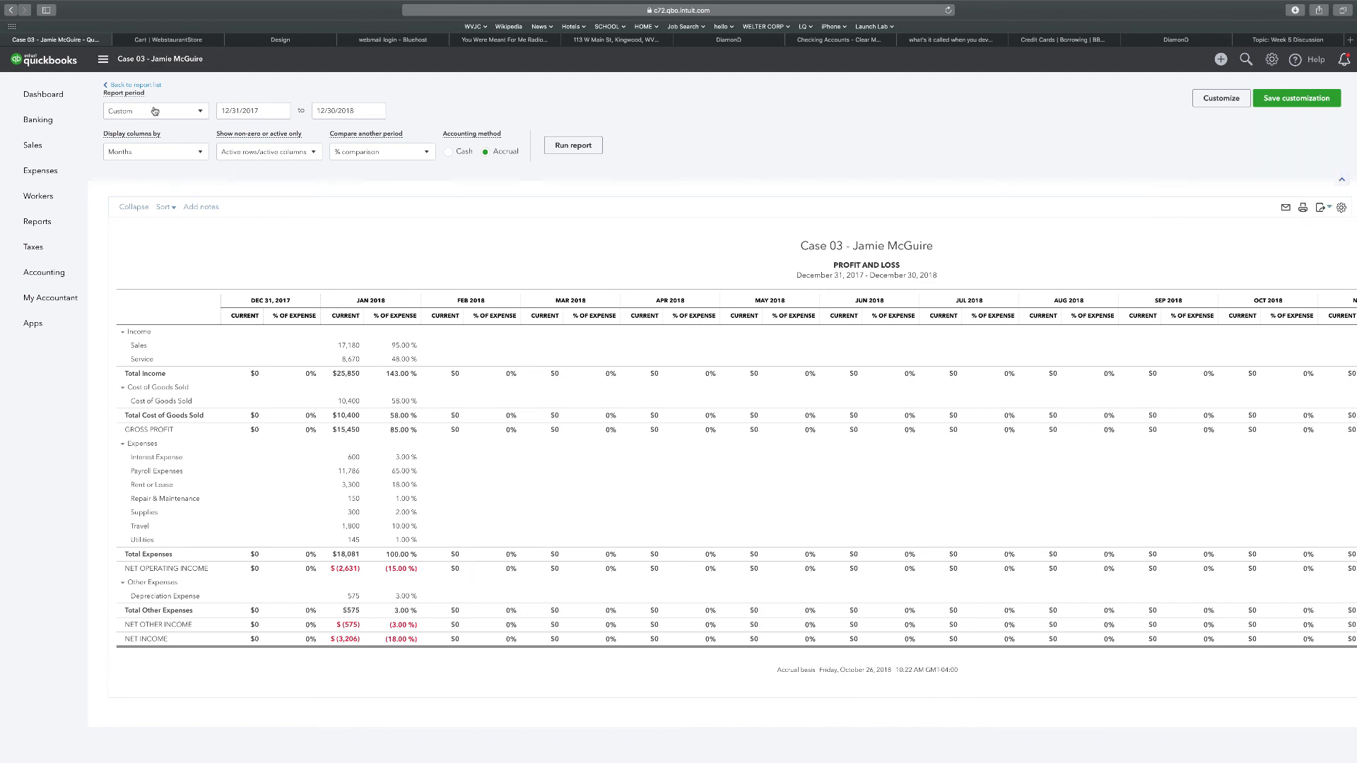
Return to the report list, check the custom reports, and open the standard Balance Sheet report.
click(134, 86)
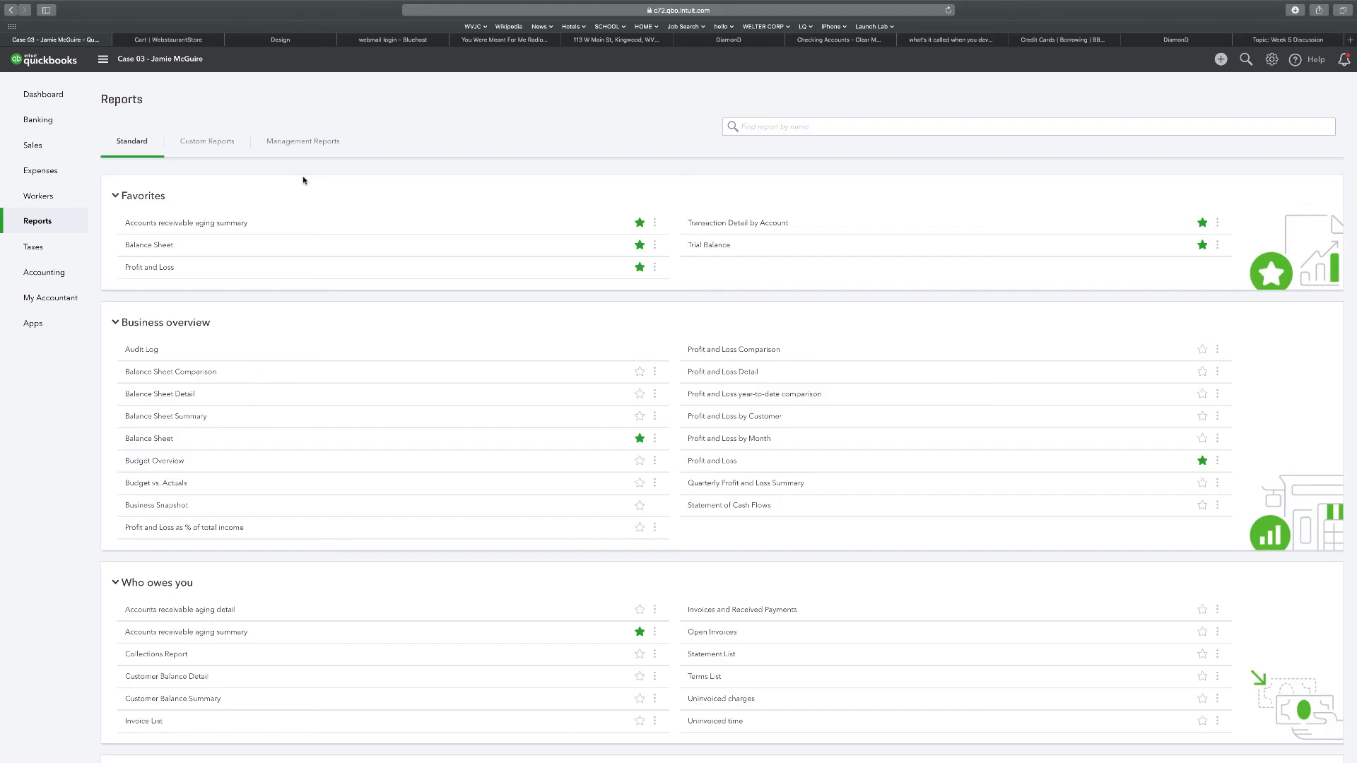
click(200, 179)
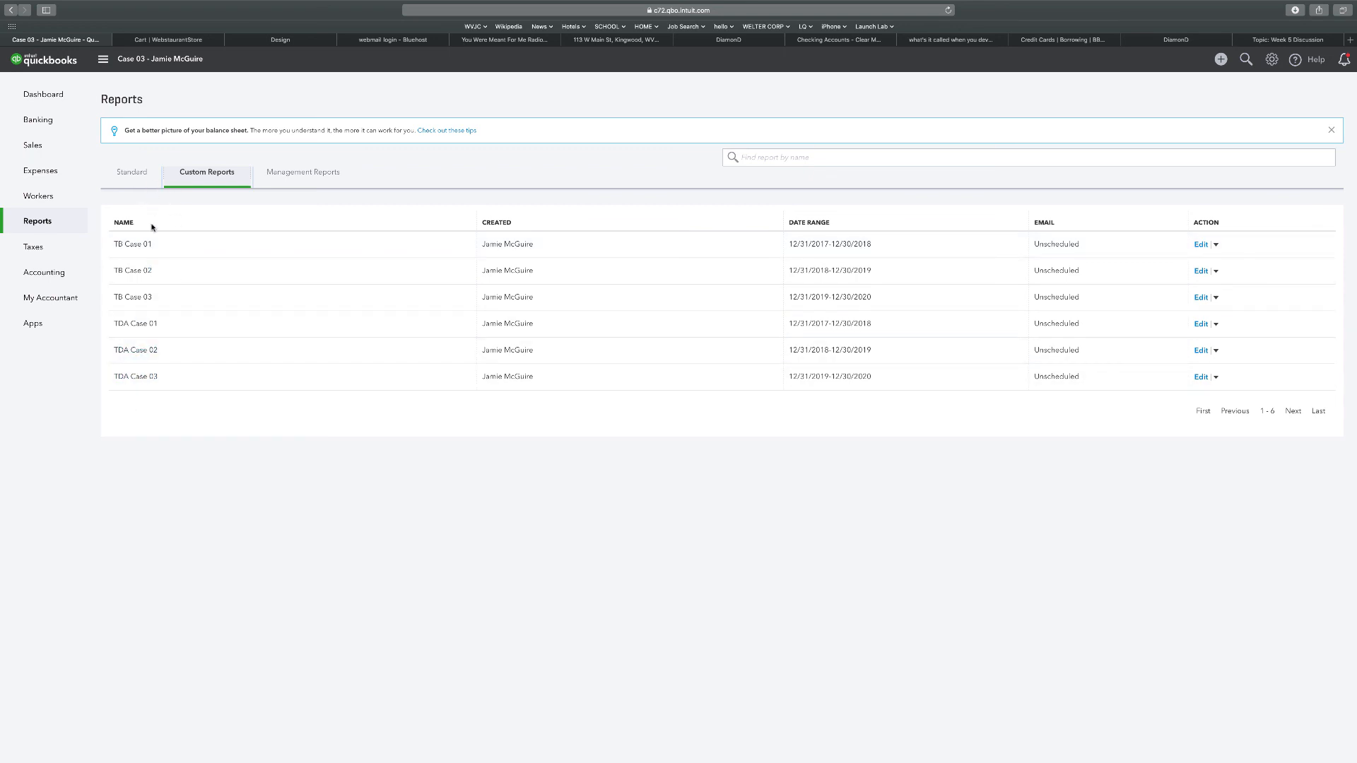
click(132, 176)
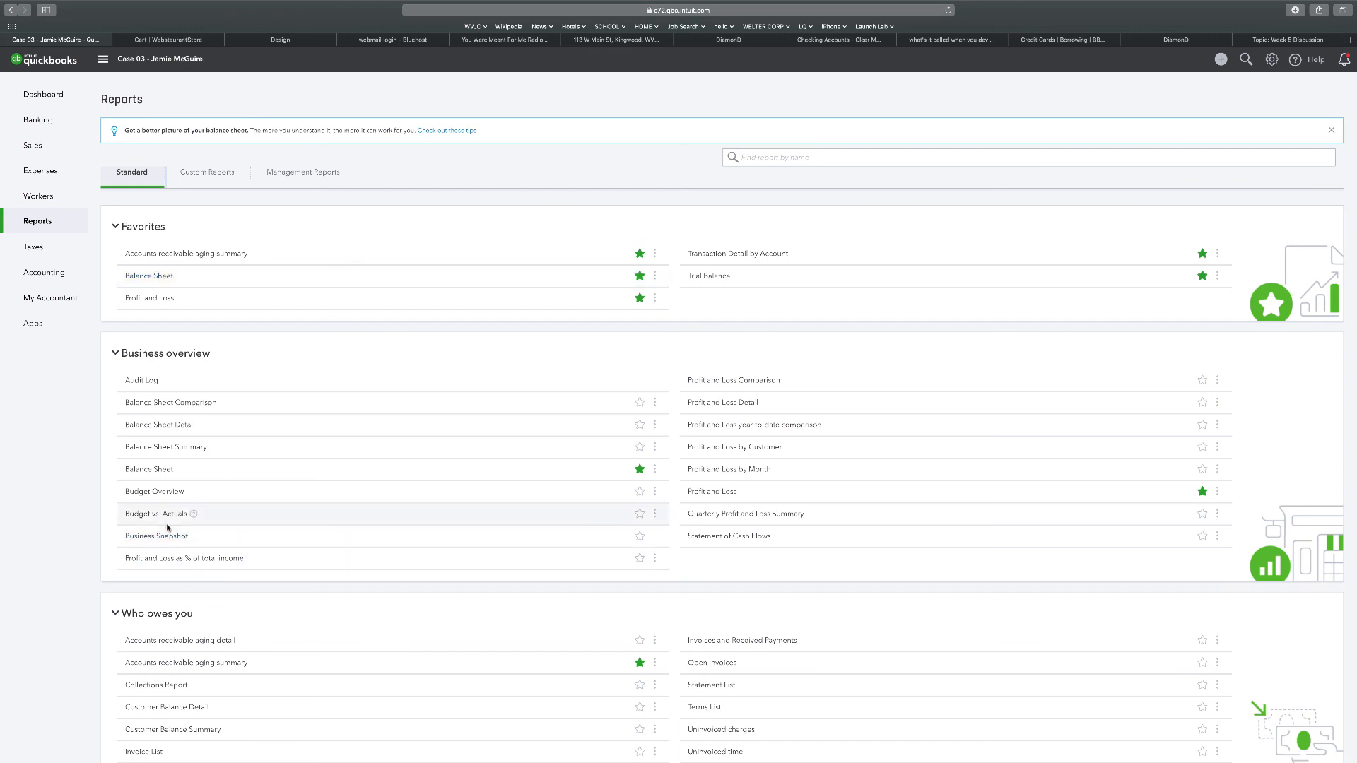
click(157, 470)
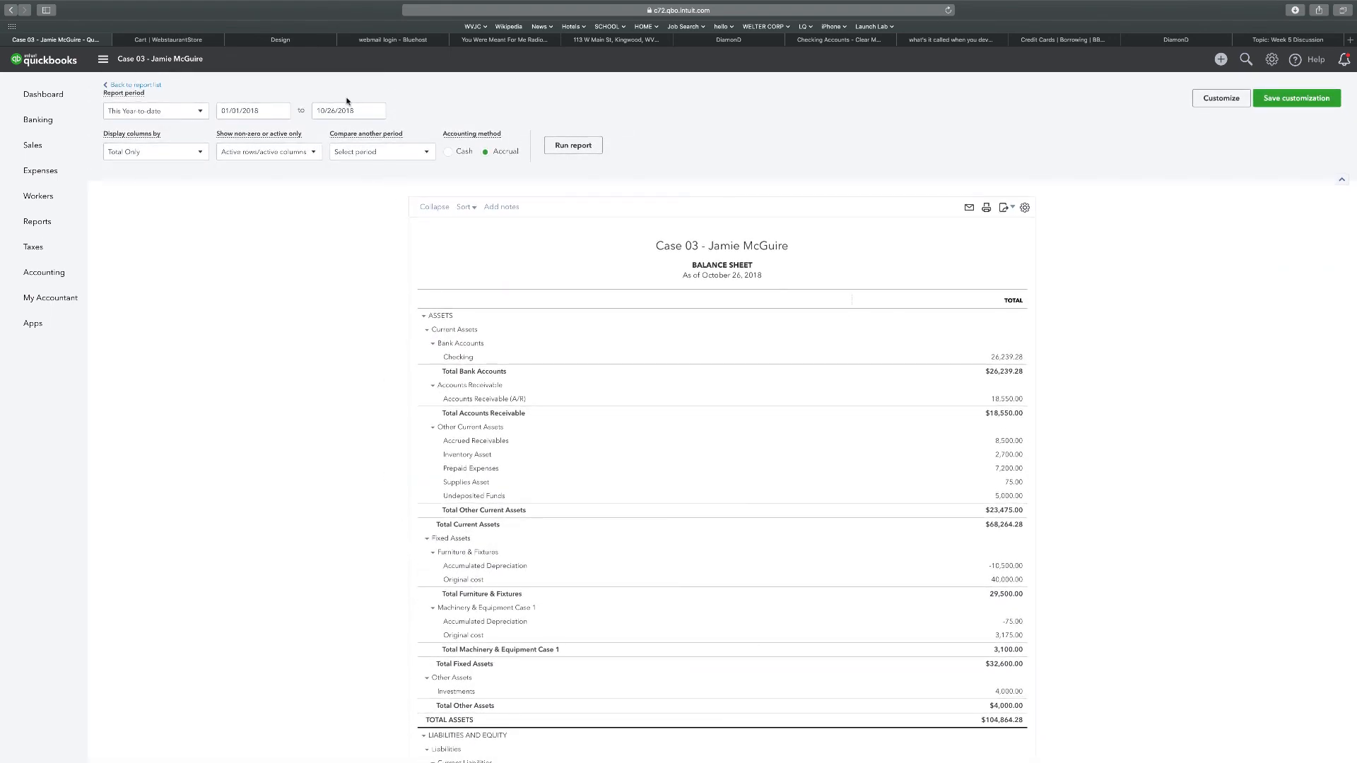
Set the Balance Sheet to a Custom period ending 12/30/2018, run it, and review the asset, liability and equity totals.
click(198, 113)
click(138, 146)
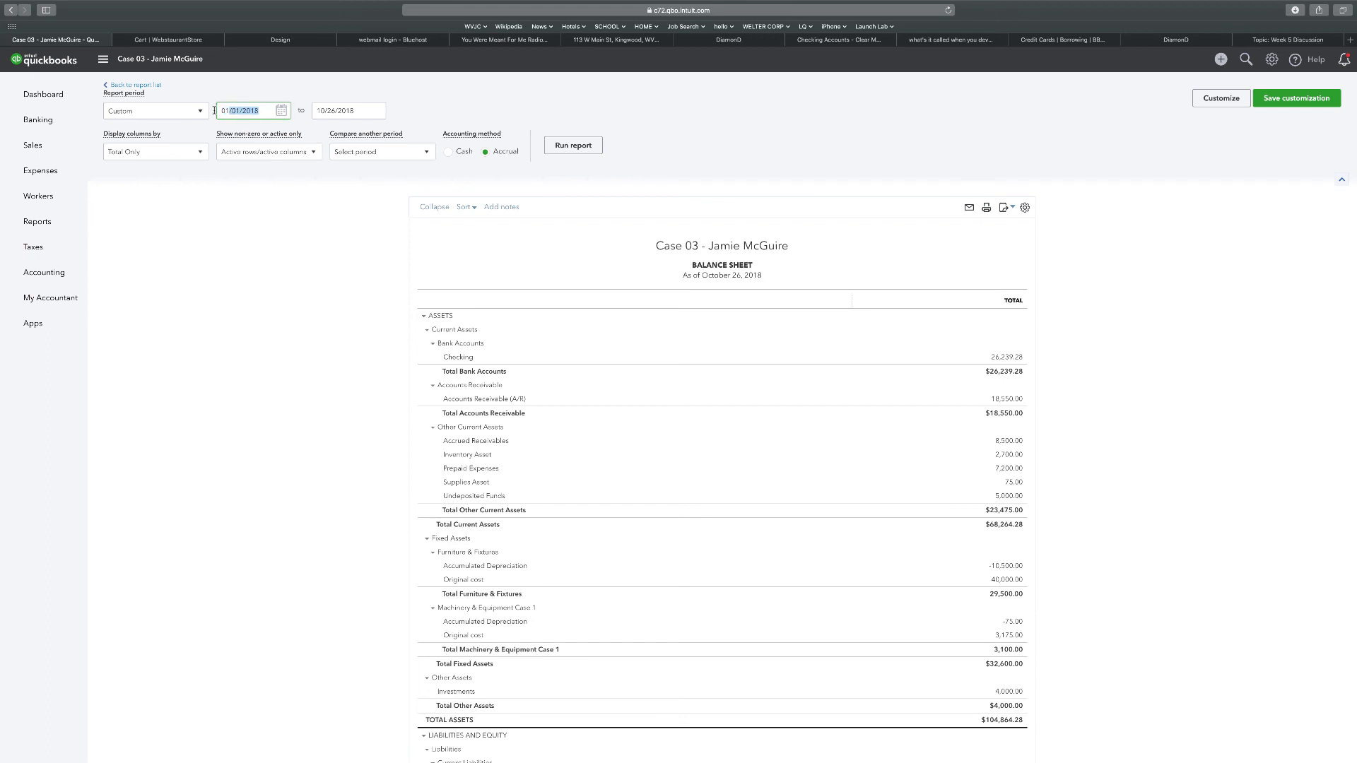
key(Tab)
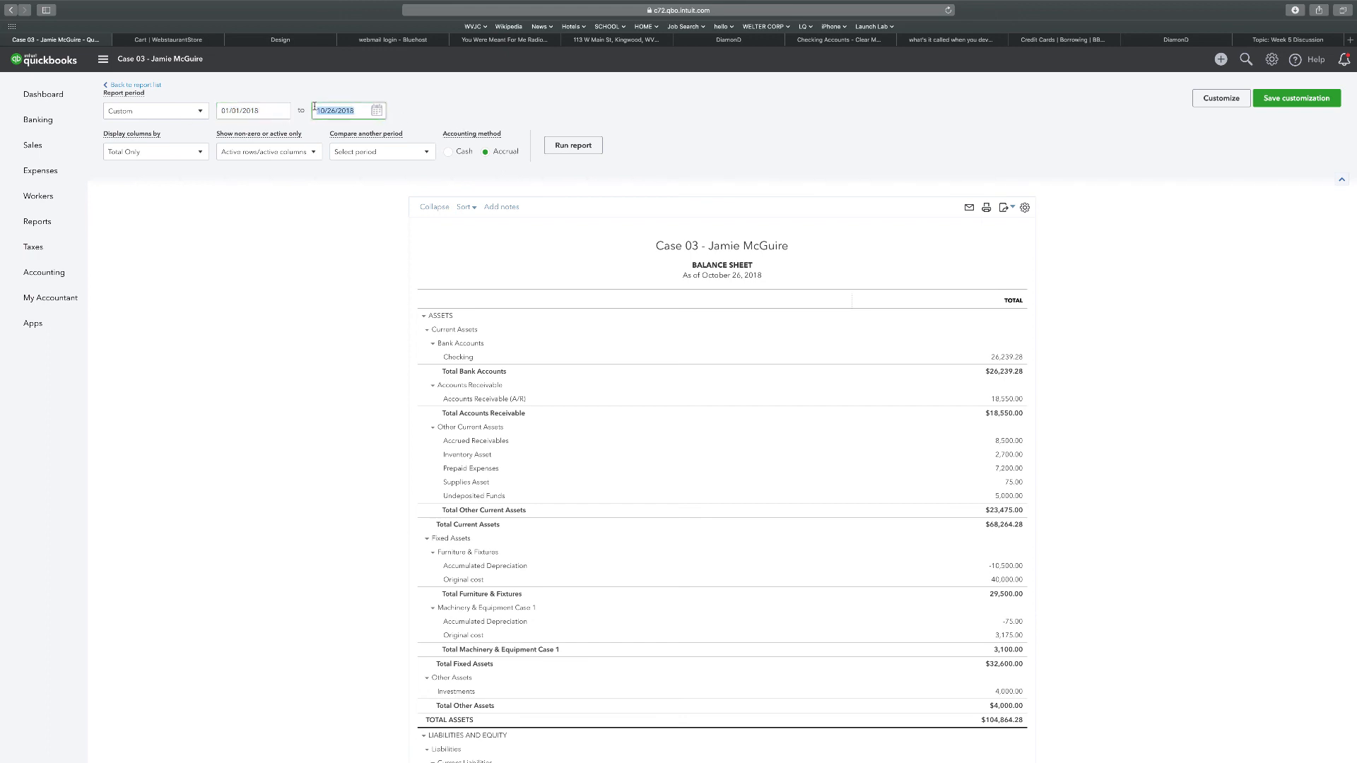
text(12/3)
click(581, 147)
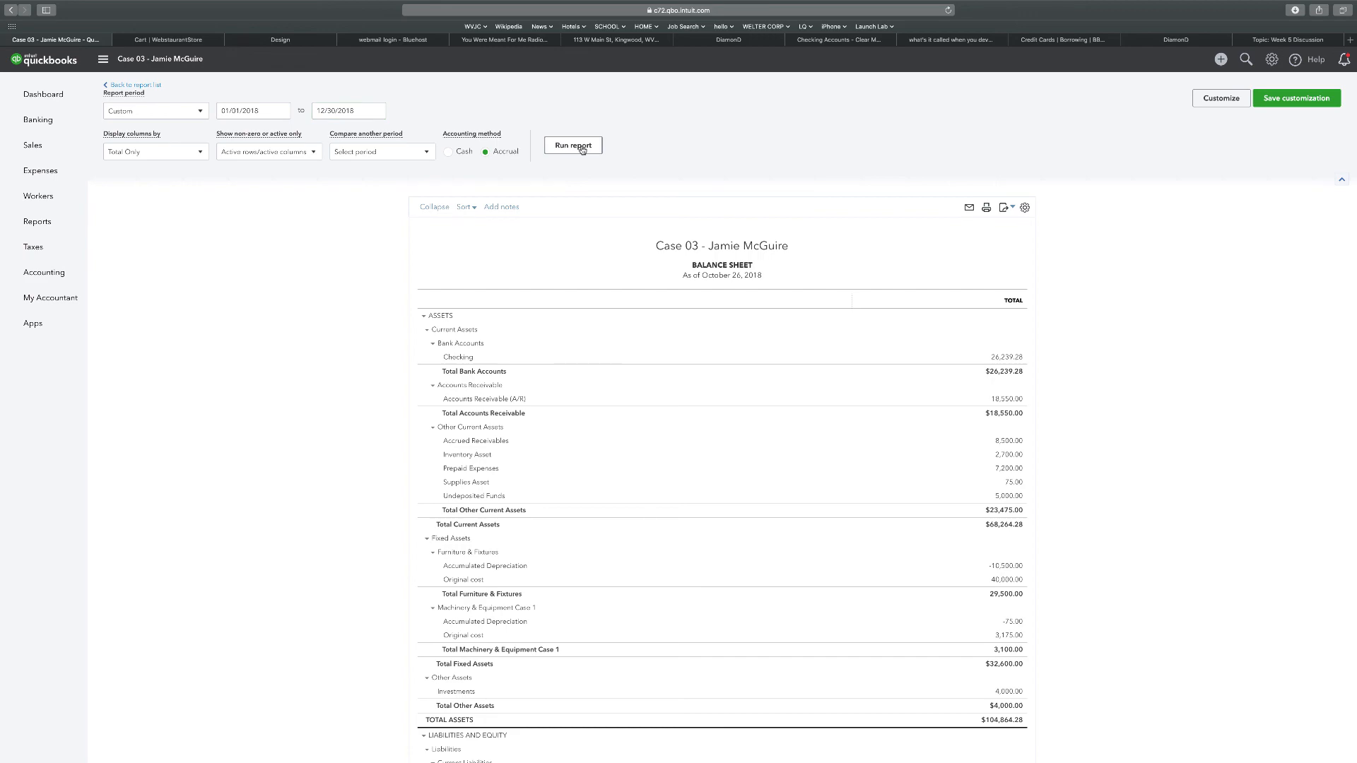
scroll(700, 453, down, 3)
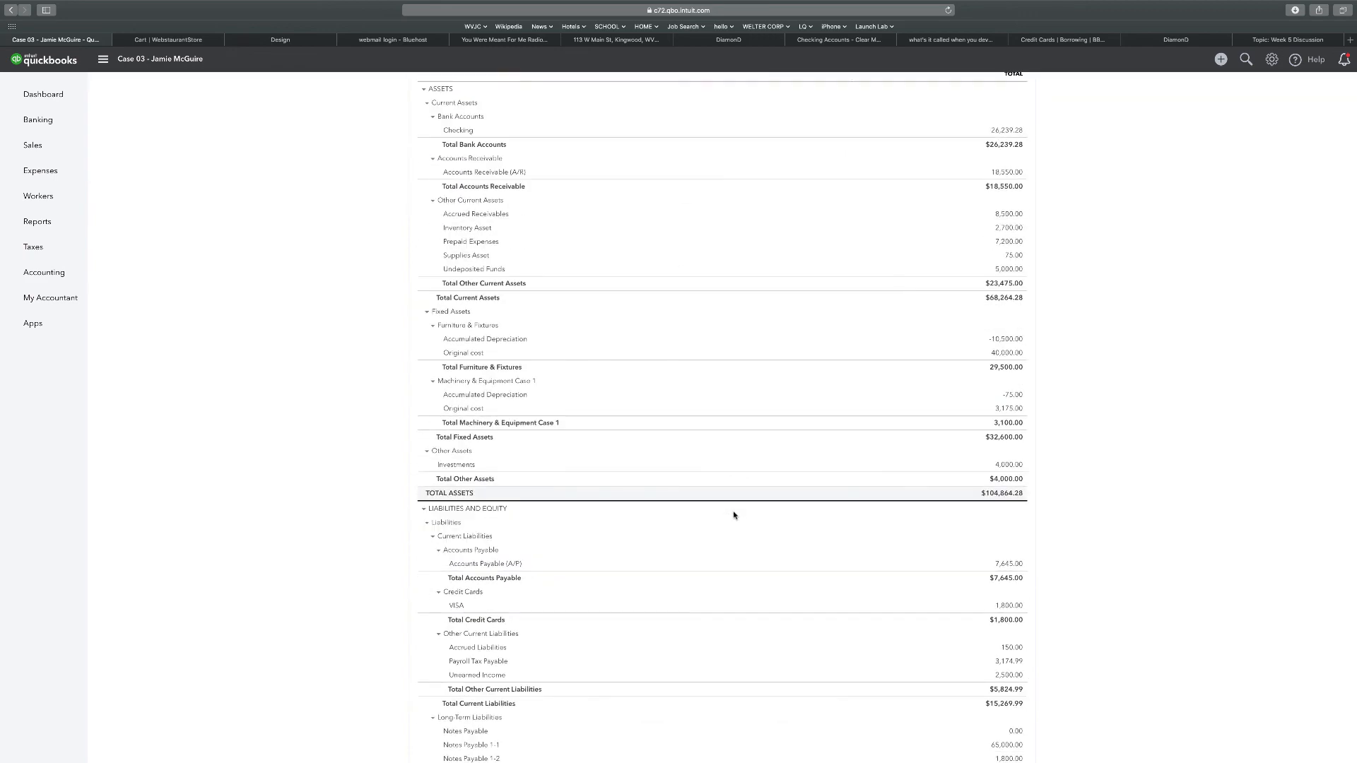
scroll(734, 515, down, 3)
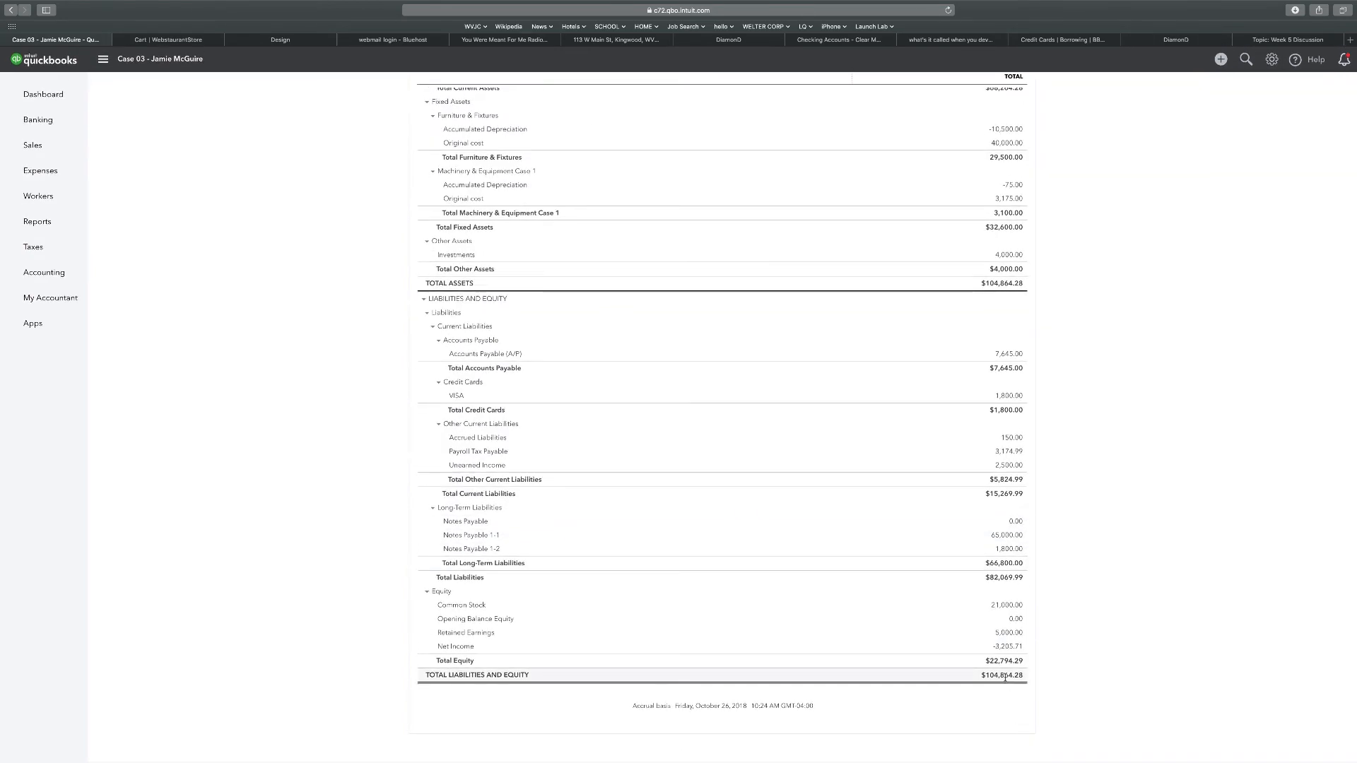
scroll(933, 733, up, 10)
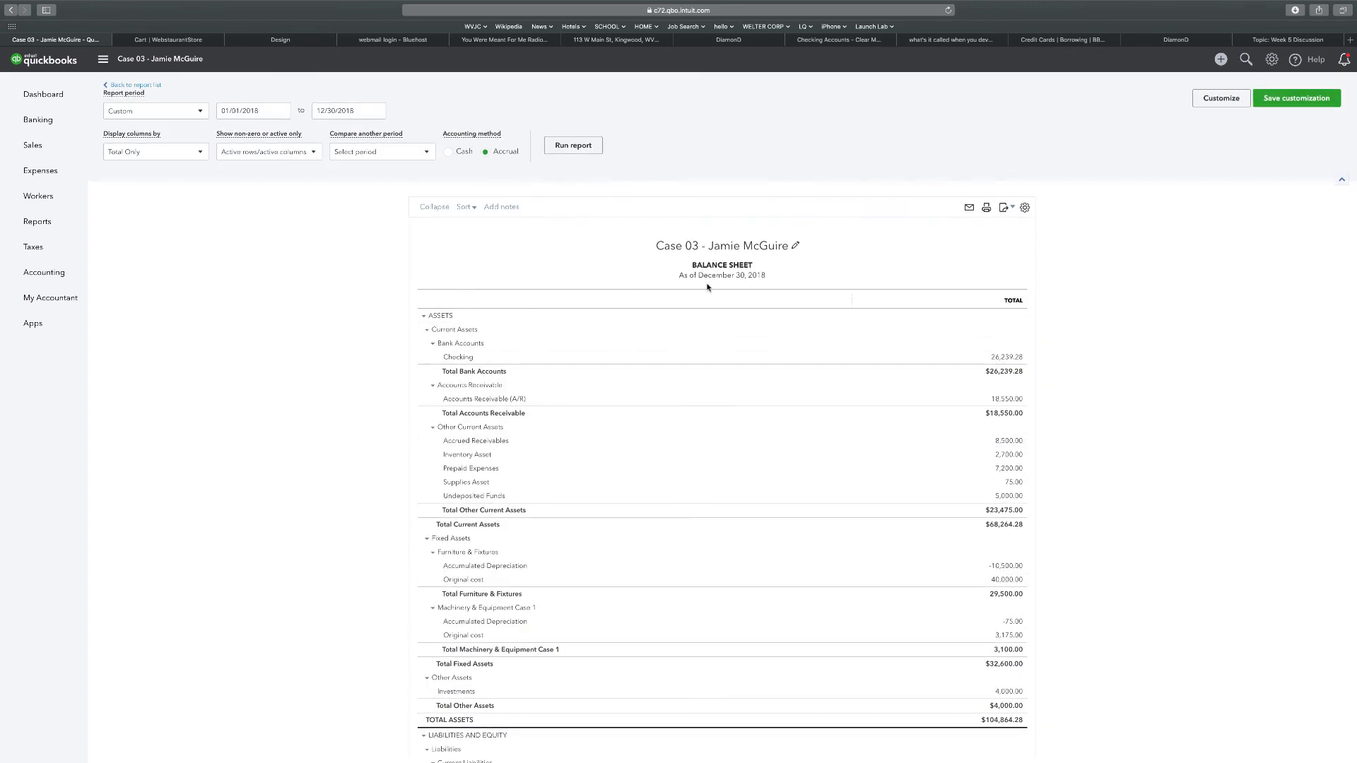
Set the Balance Sheet's start date to 03/03/2018, run the report, and compare its totals.
click(261, 111)
text(3/3/)
click(439, 109)
click(573, 146)
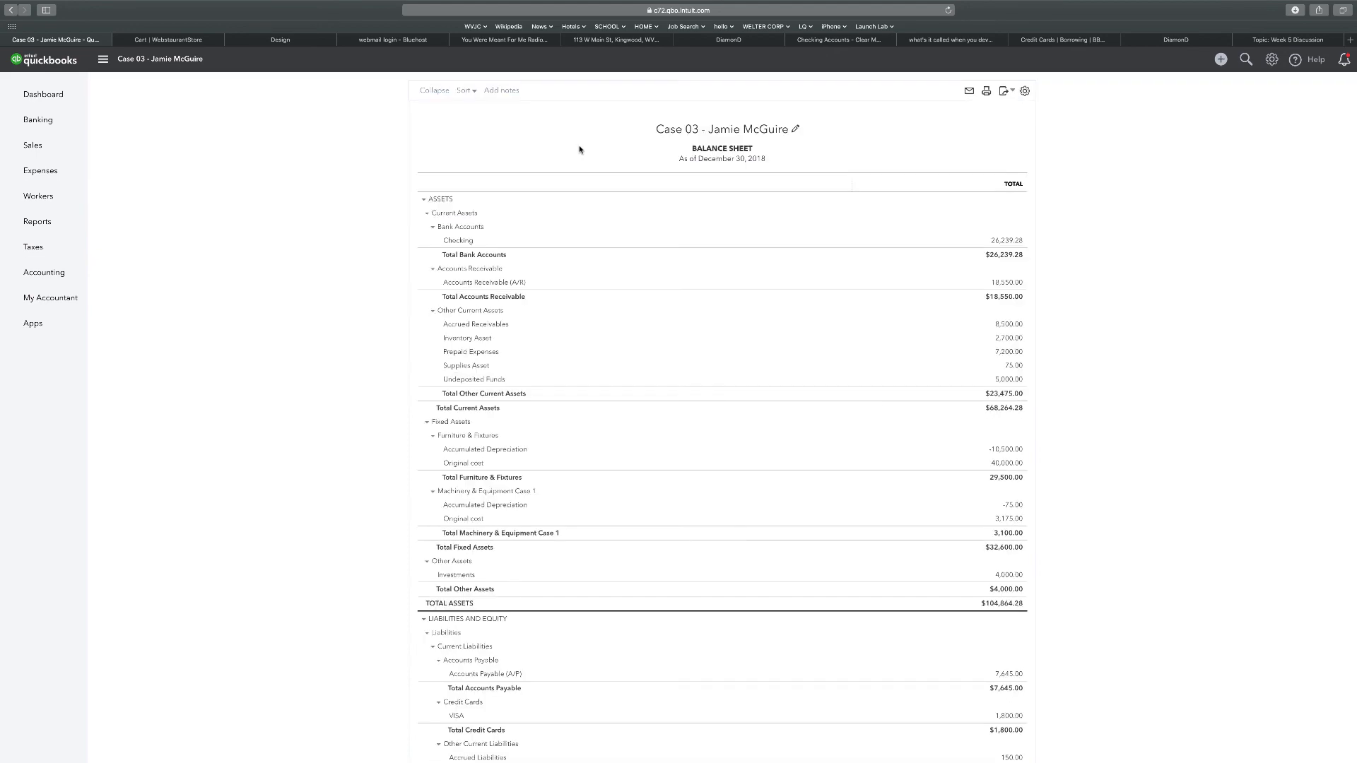
scroll(754, 354, down, 5)
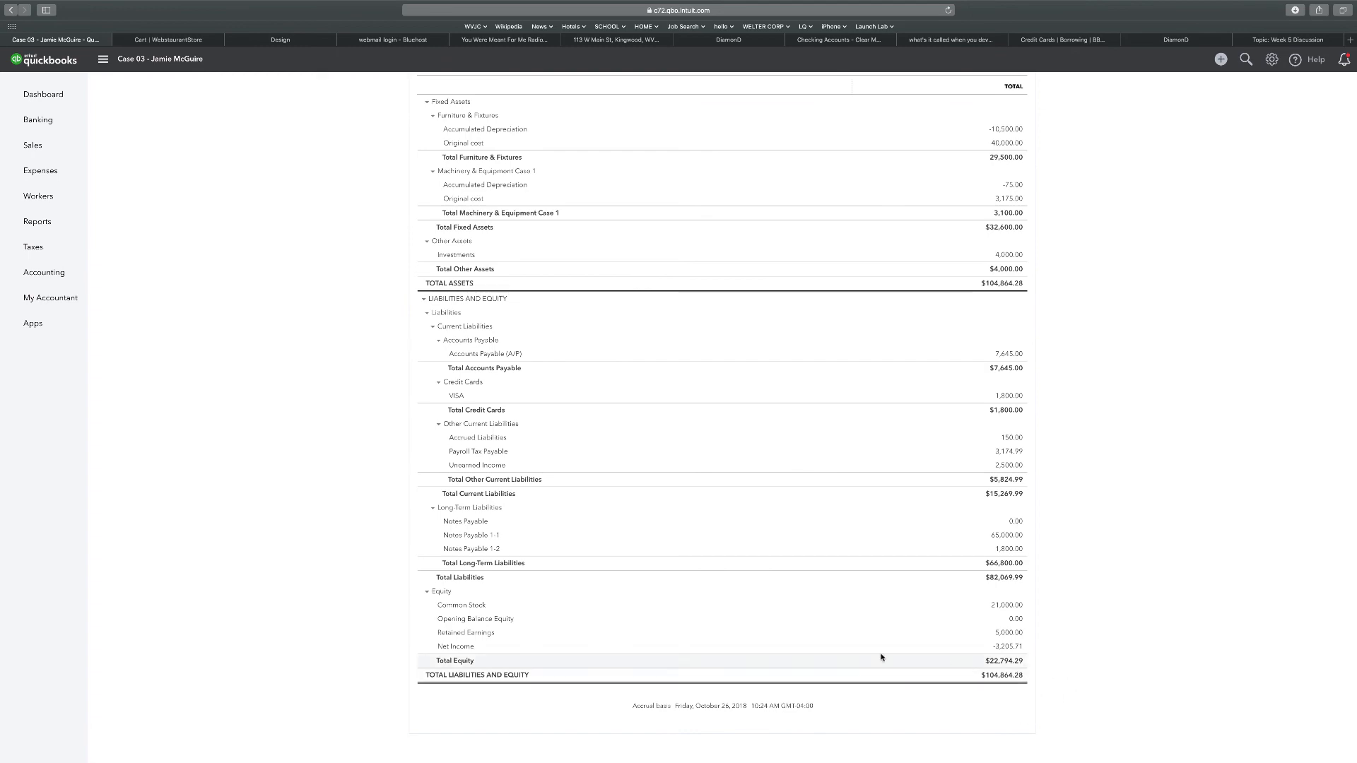
scroll(586, 366, up, 10)
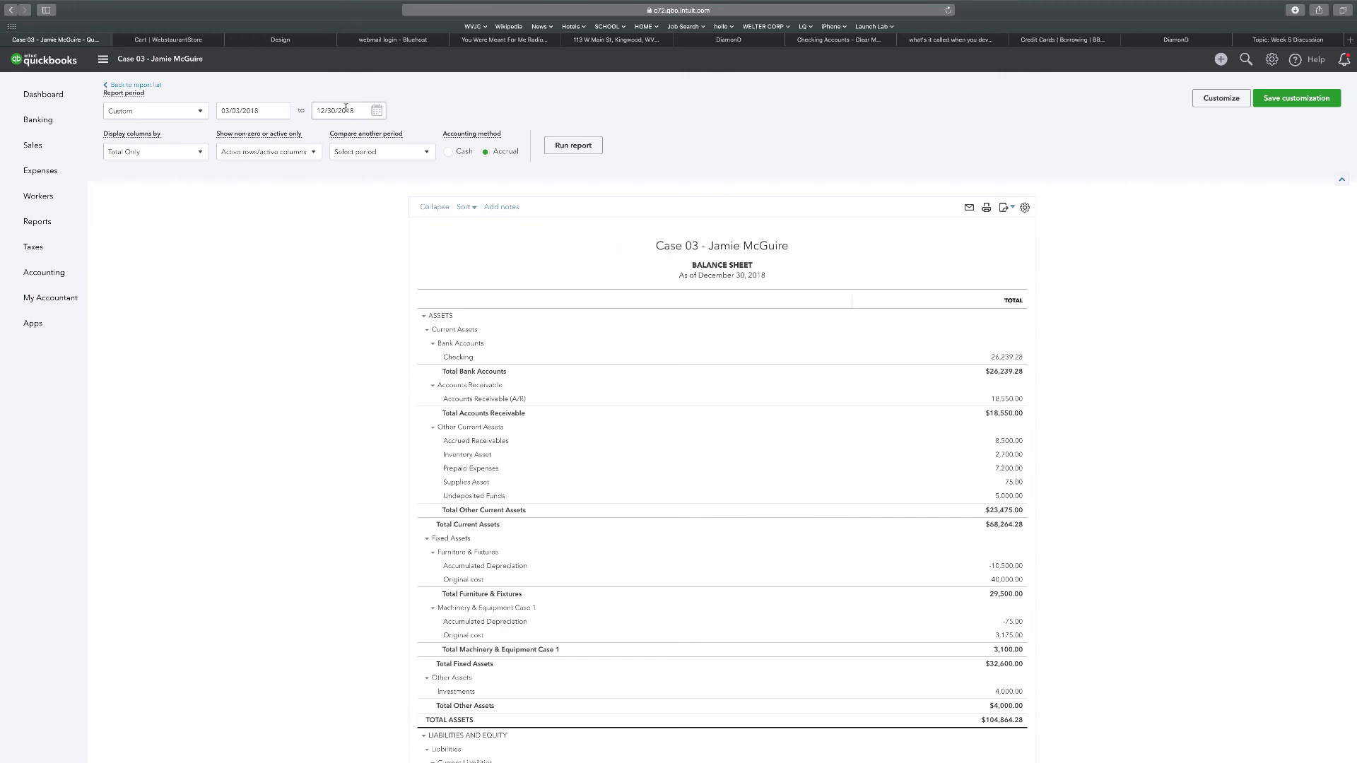
Set the Balance Sheet's report period to 01/01/2018 through 1/15/18.
click(272, 107)
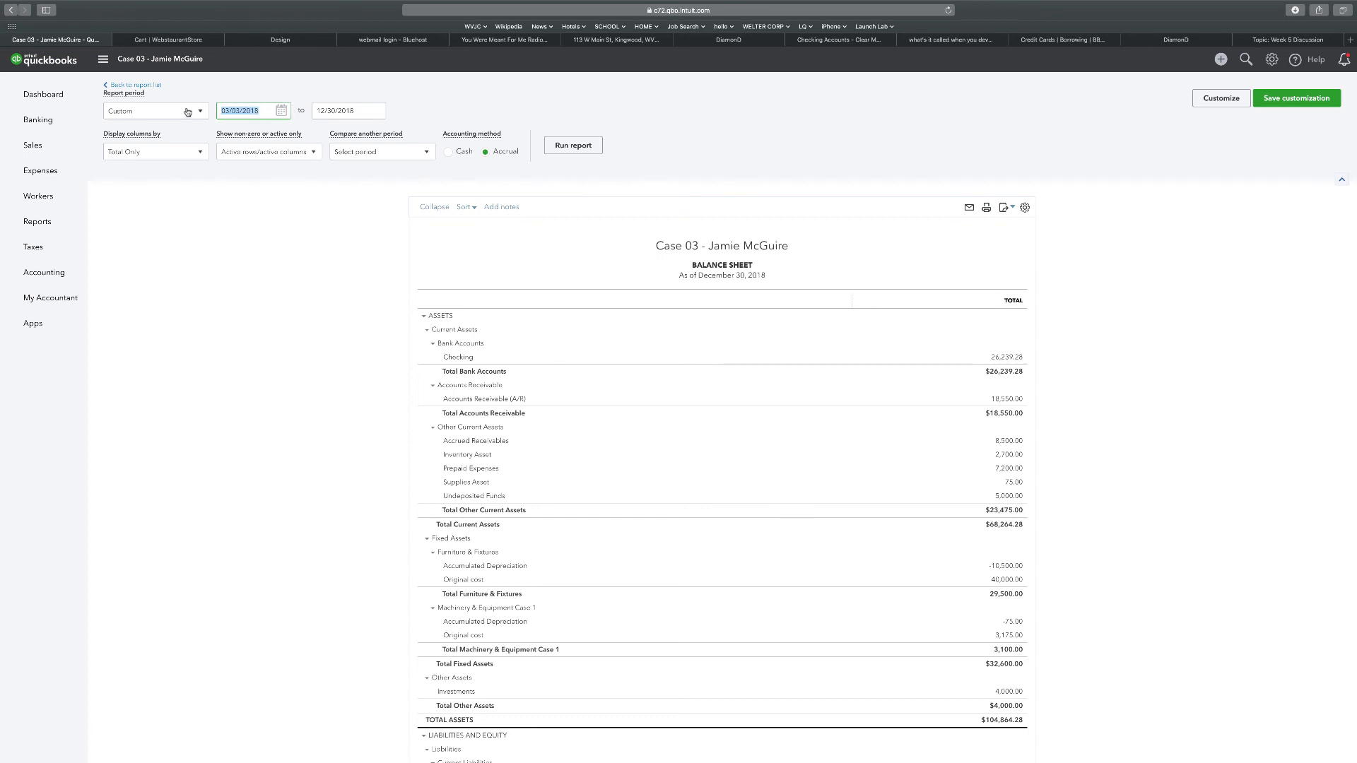
text(1/01/2018)
click(340, 109)
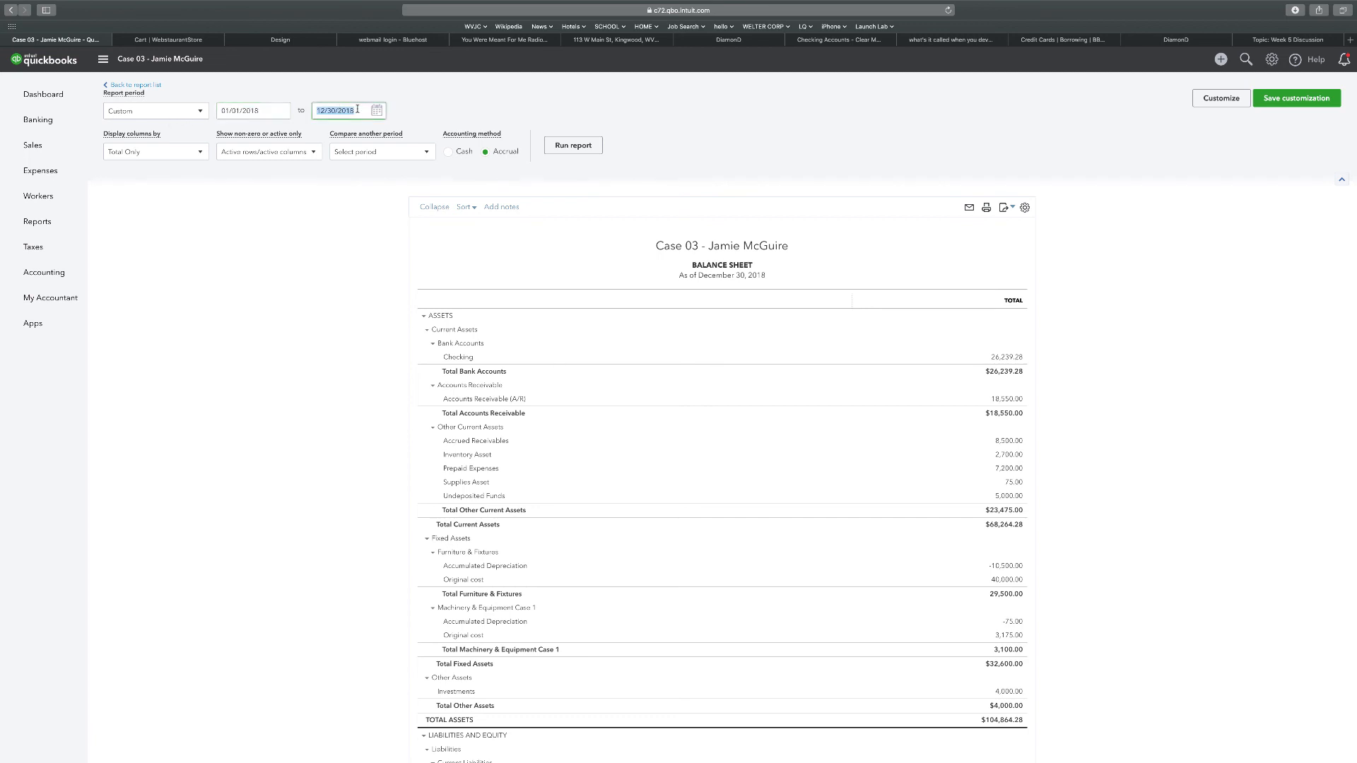
text(1/151)
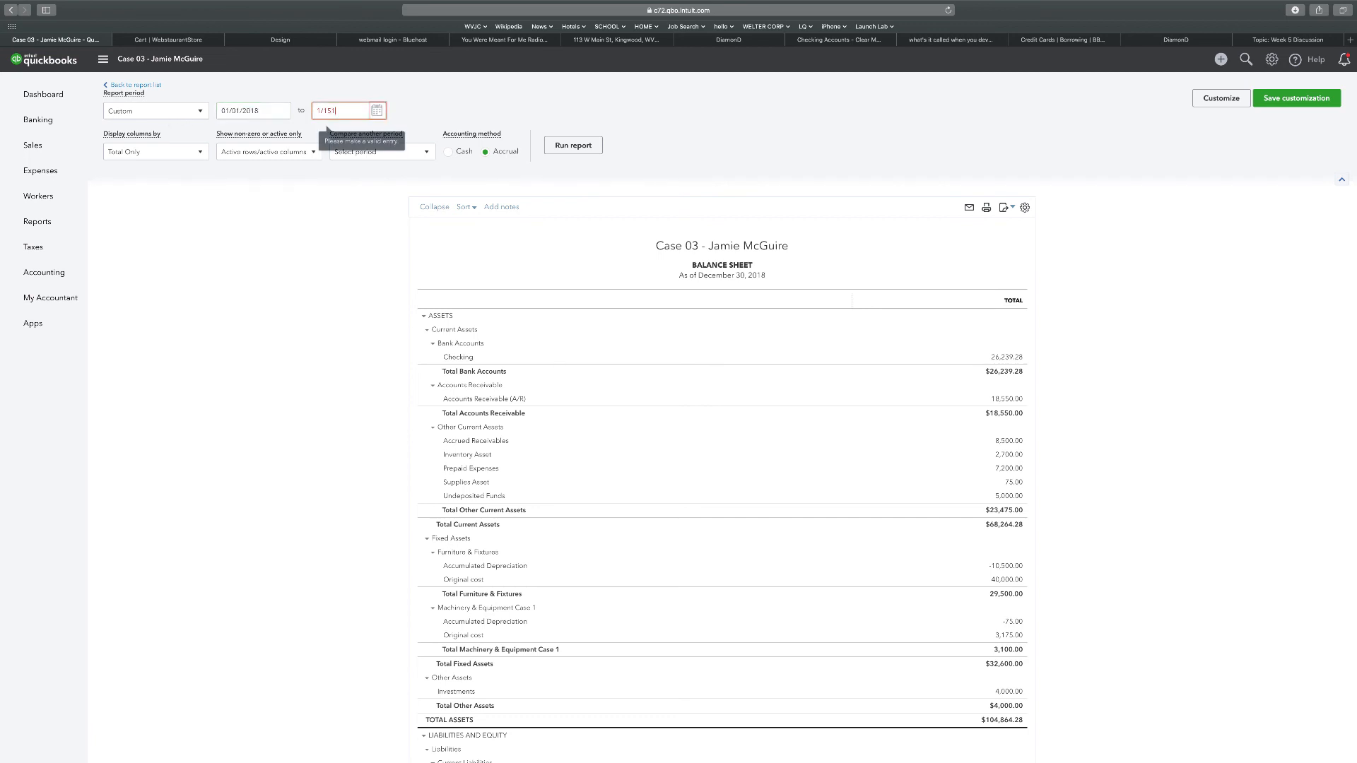
key(BackSpace)
text(/18)
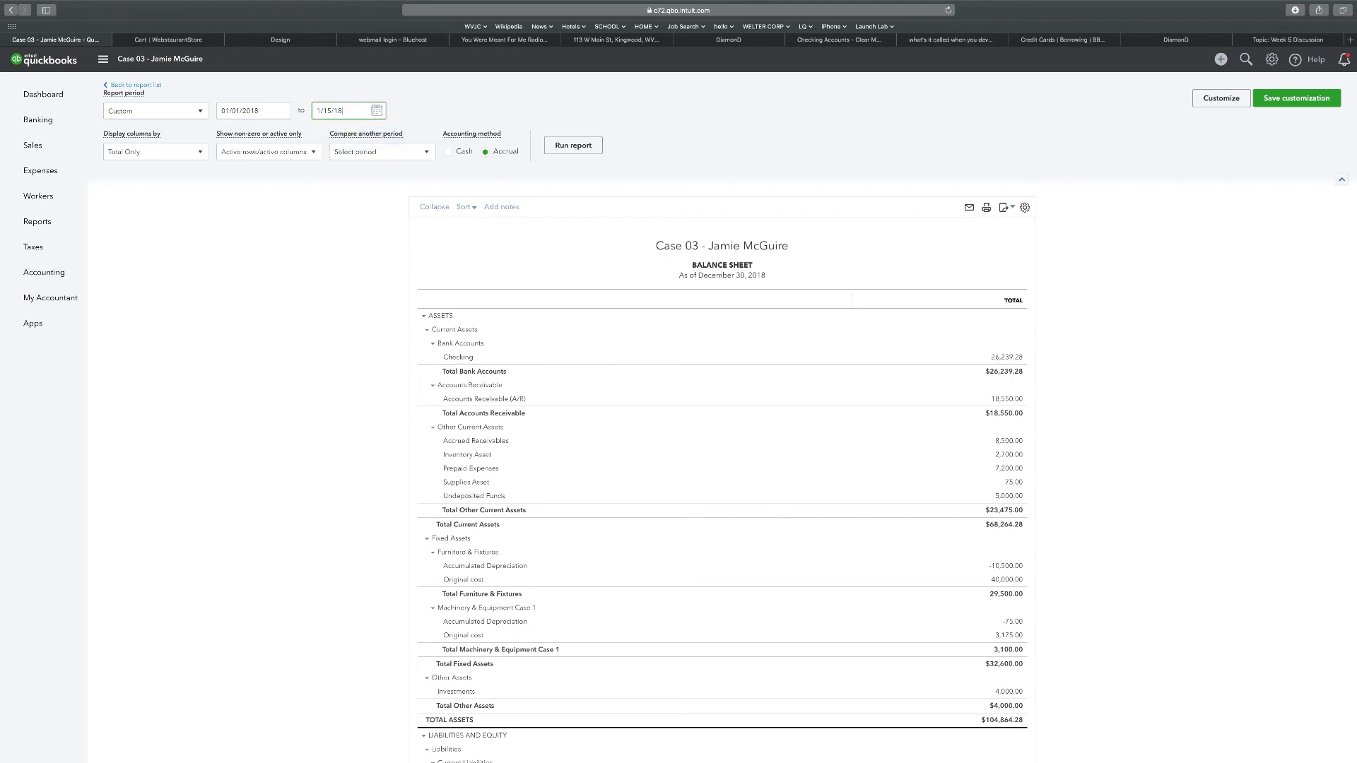
Run the Balance Sheet for the new period and review it down to total liabilities and equity.
click(573, 145)
scroll(671, 542, down, 2)
scroll(670, 540, down, 4)
scroll(509, 264, up, 6)
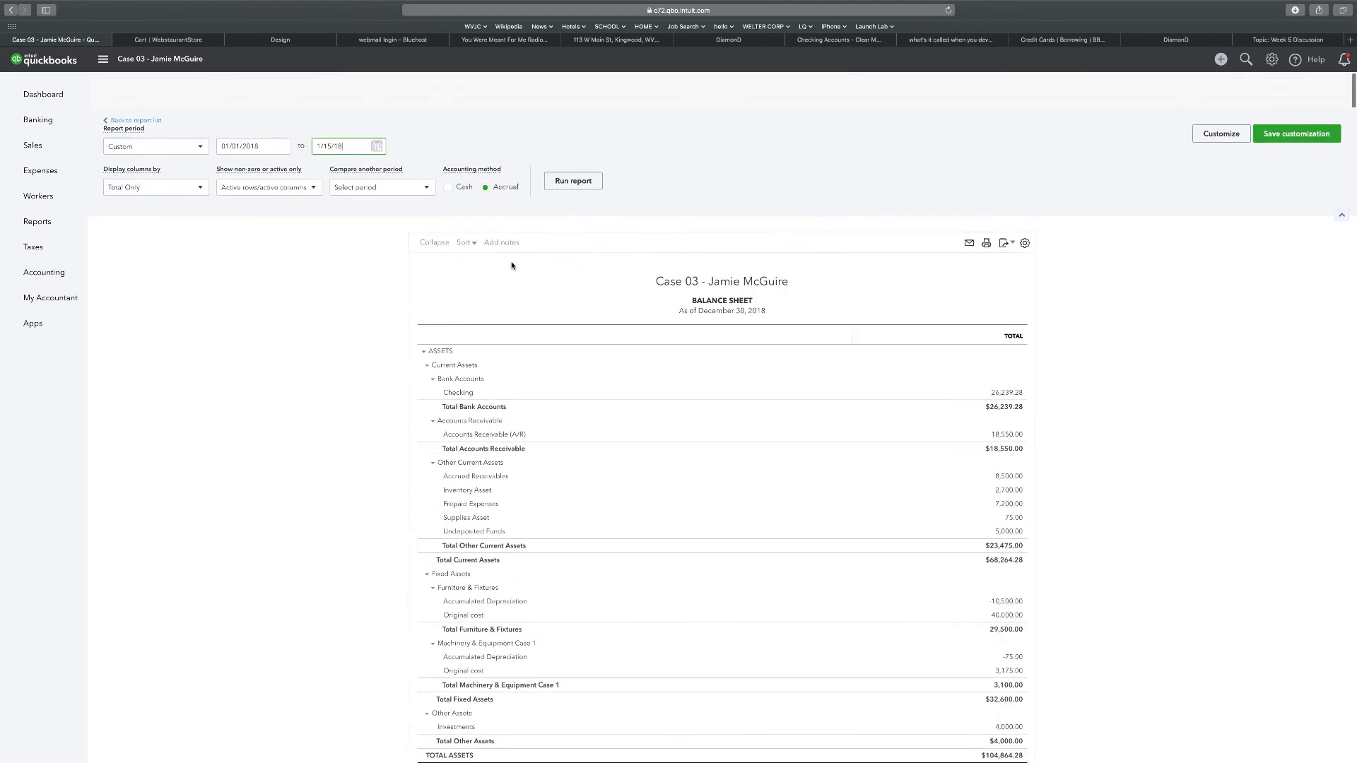
click(562, 146)
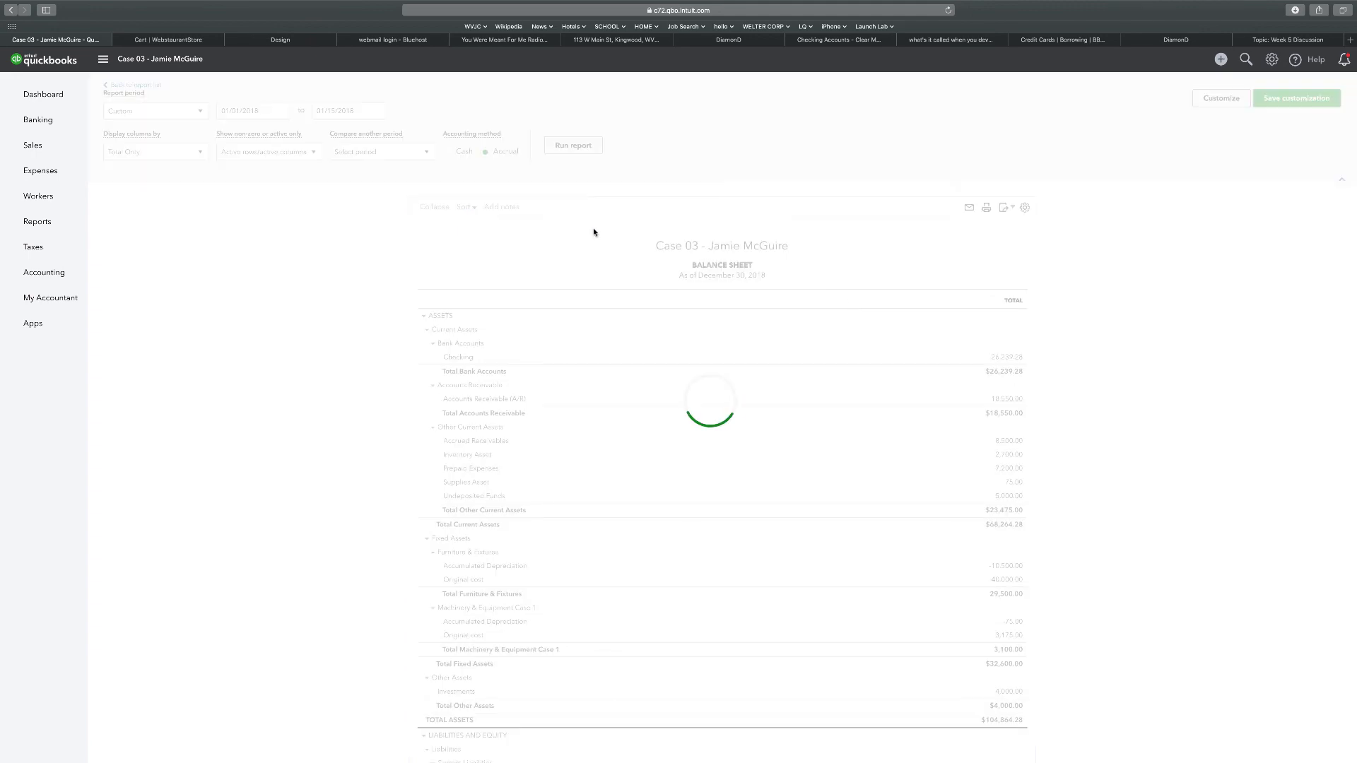
scroll(611, 239, down, 2)
scroll(702, 336, down, 3)
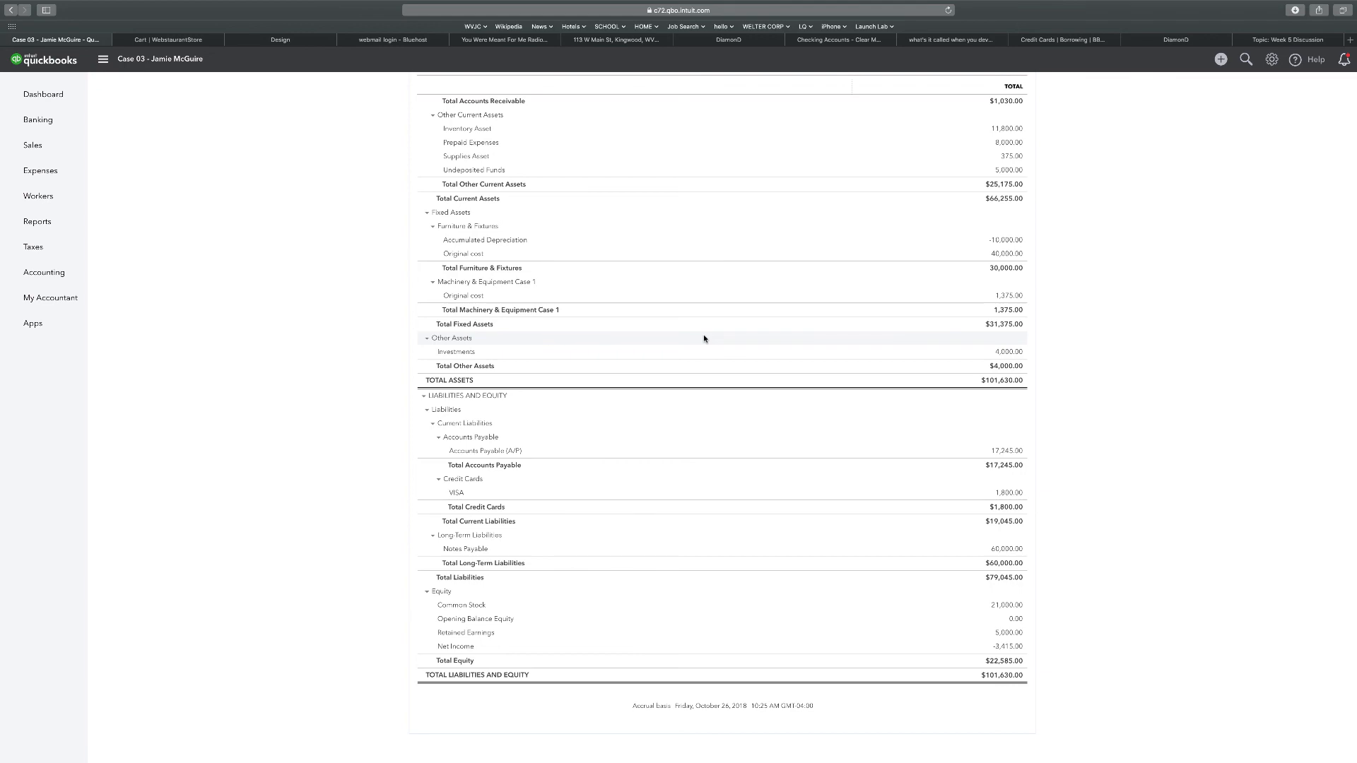
scroll(704, 338, up, 6)
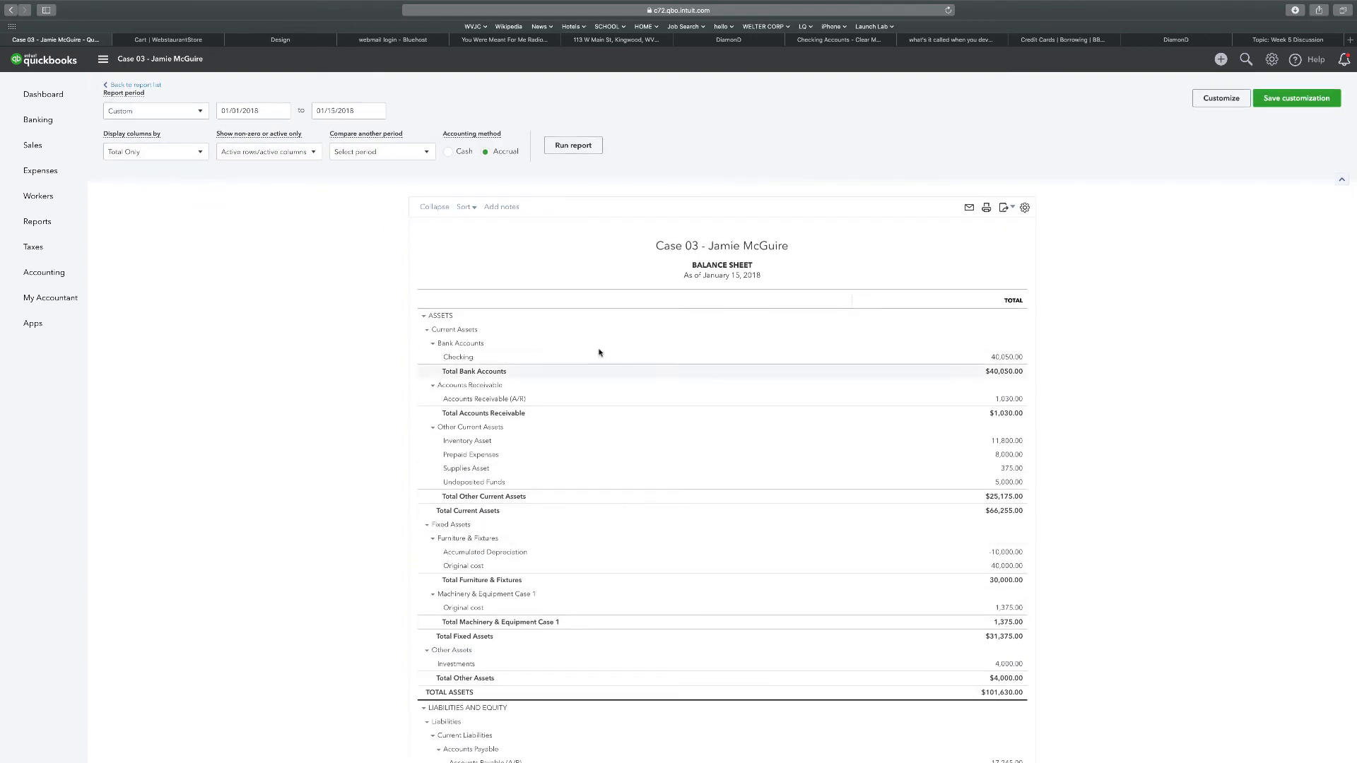
Set the Balance Sheet's end date to 12/30/2018, run the report, and check it down to total liabilities and equity.
click(358, 111)
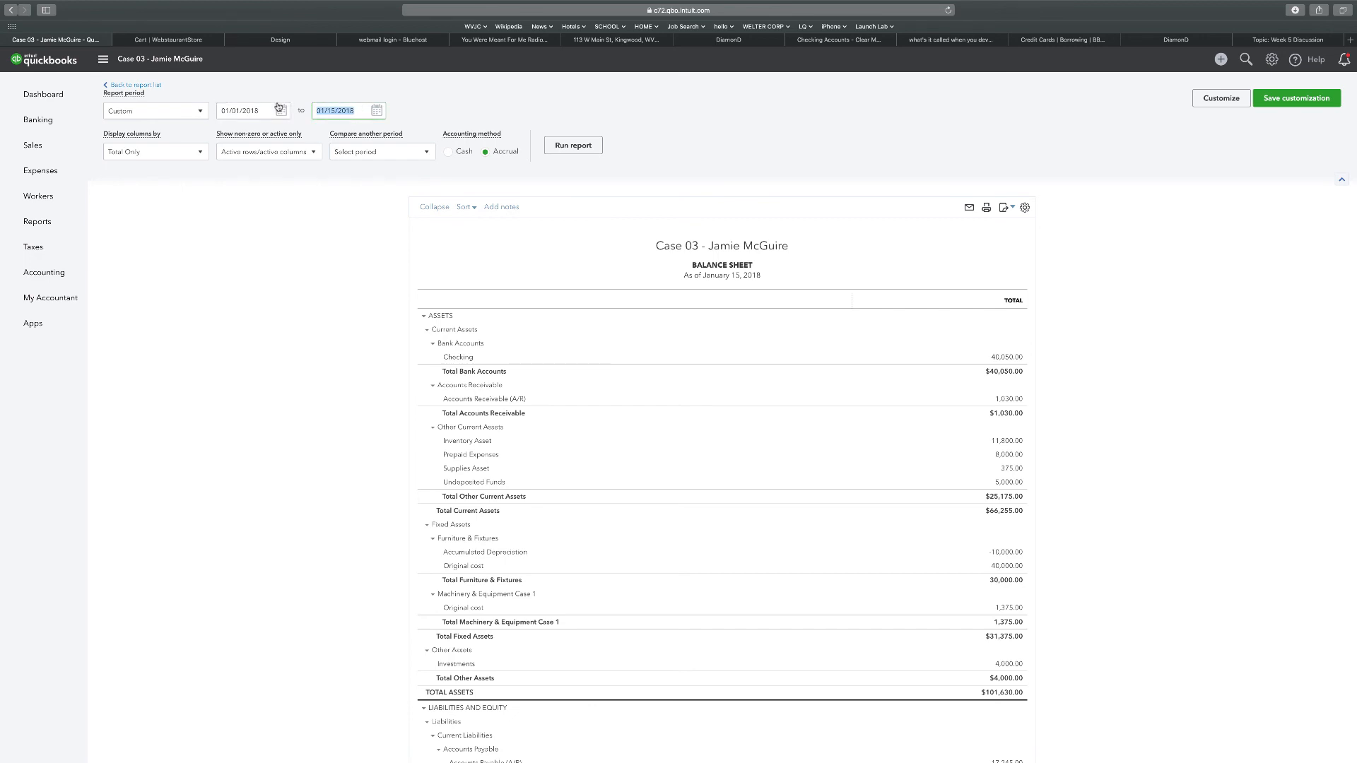
text(12/30/)
click(562, 145)
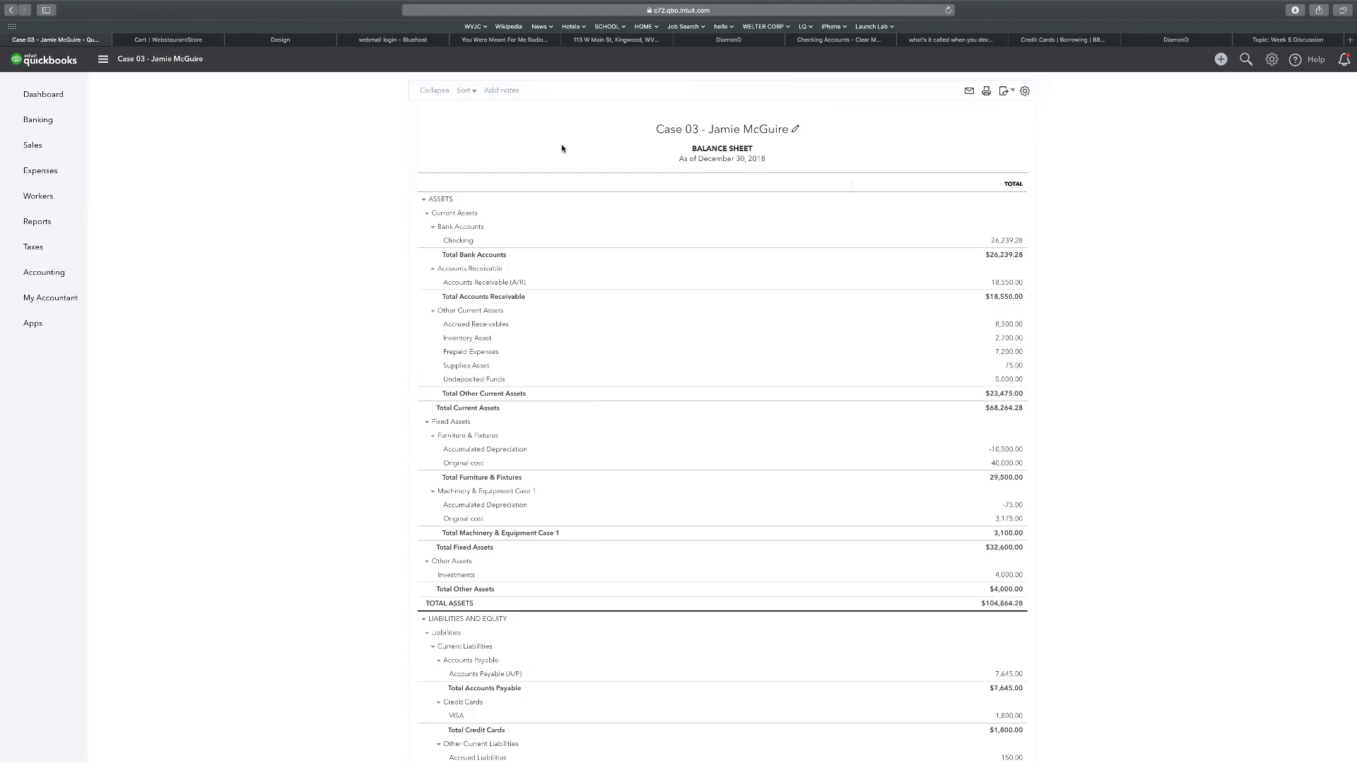
scroll(606, 257, down, 5)
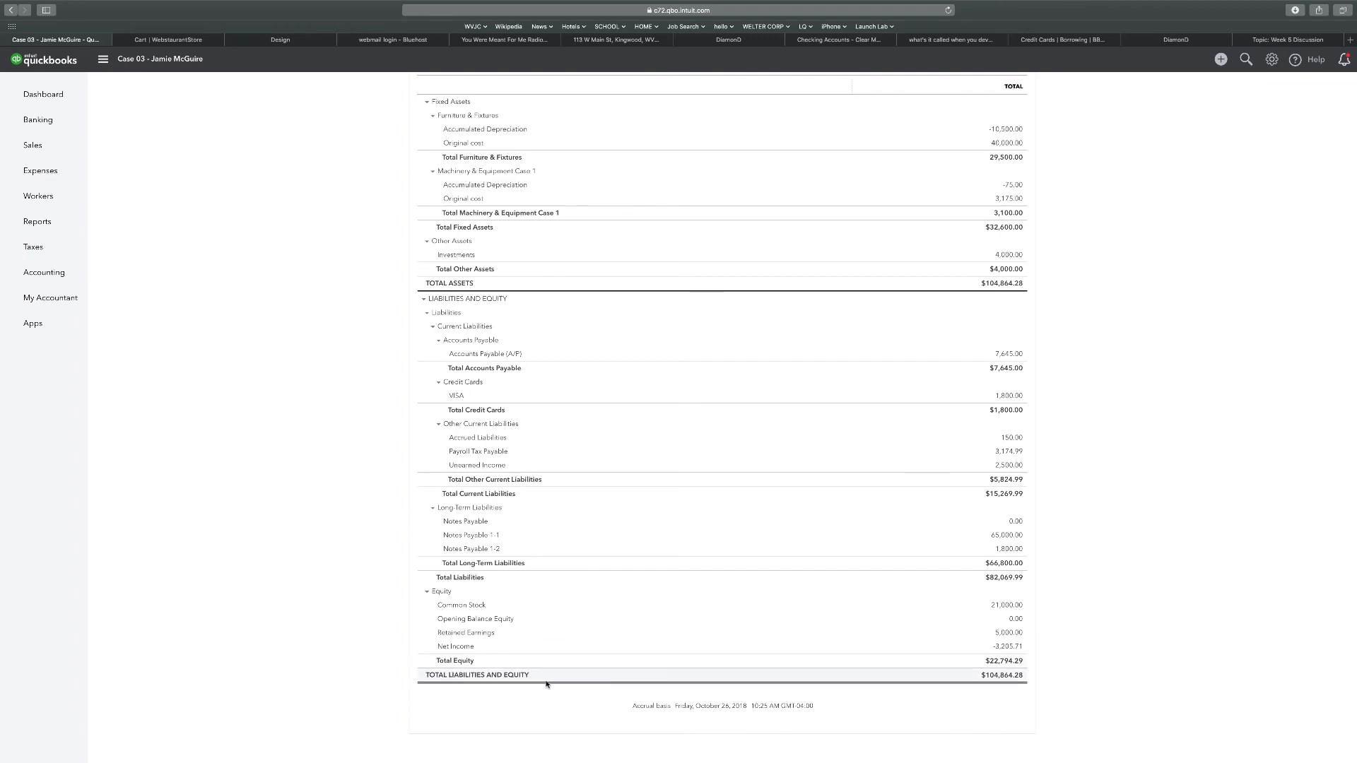
scroll(547, 679, up, 6)
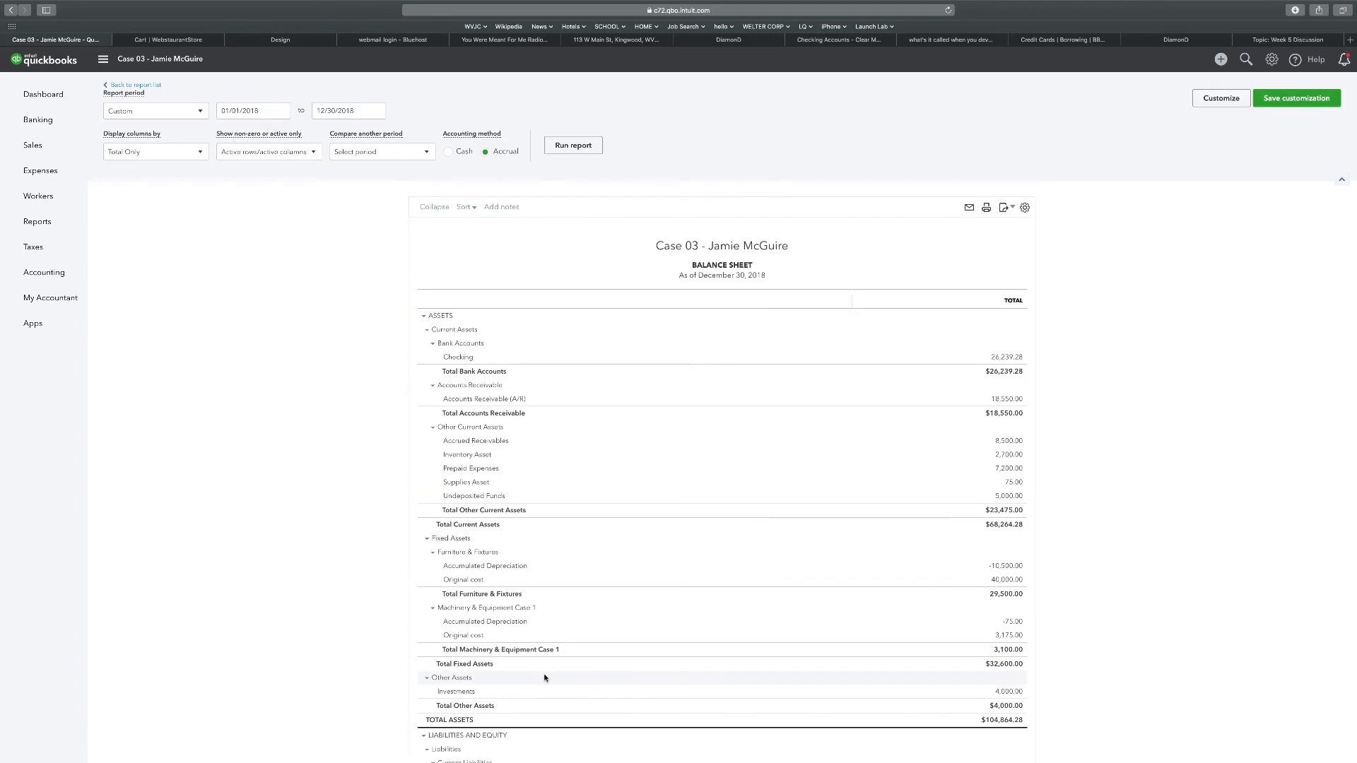
Compare total assets with total liabilities and equity on the Balance Sheet, reading through the asset, liability and equity accounts.
scroll(550, 594, down, 3)
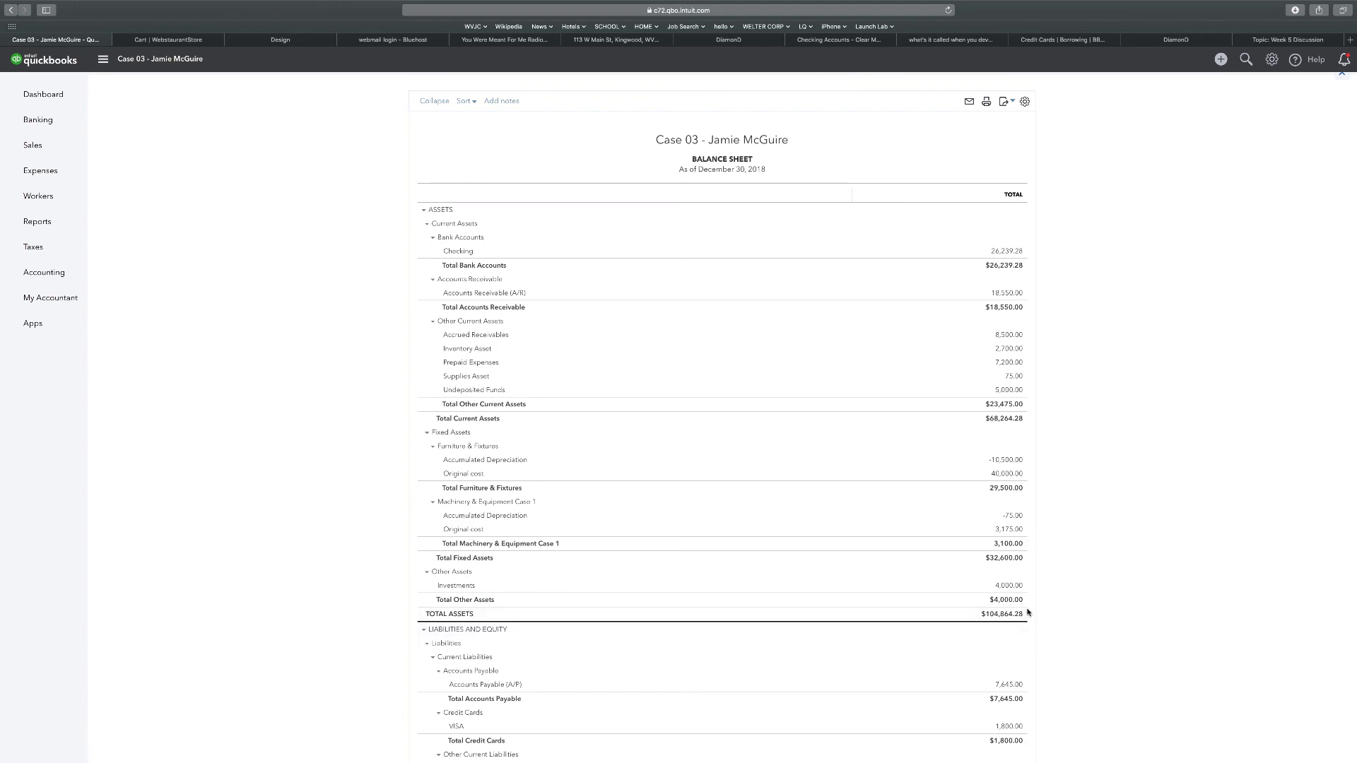
scroll(946, 624, down, 5)
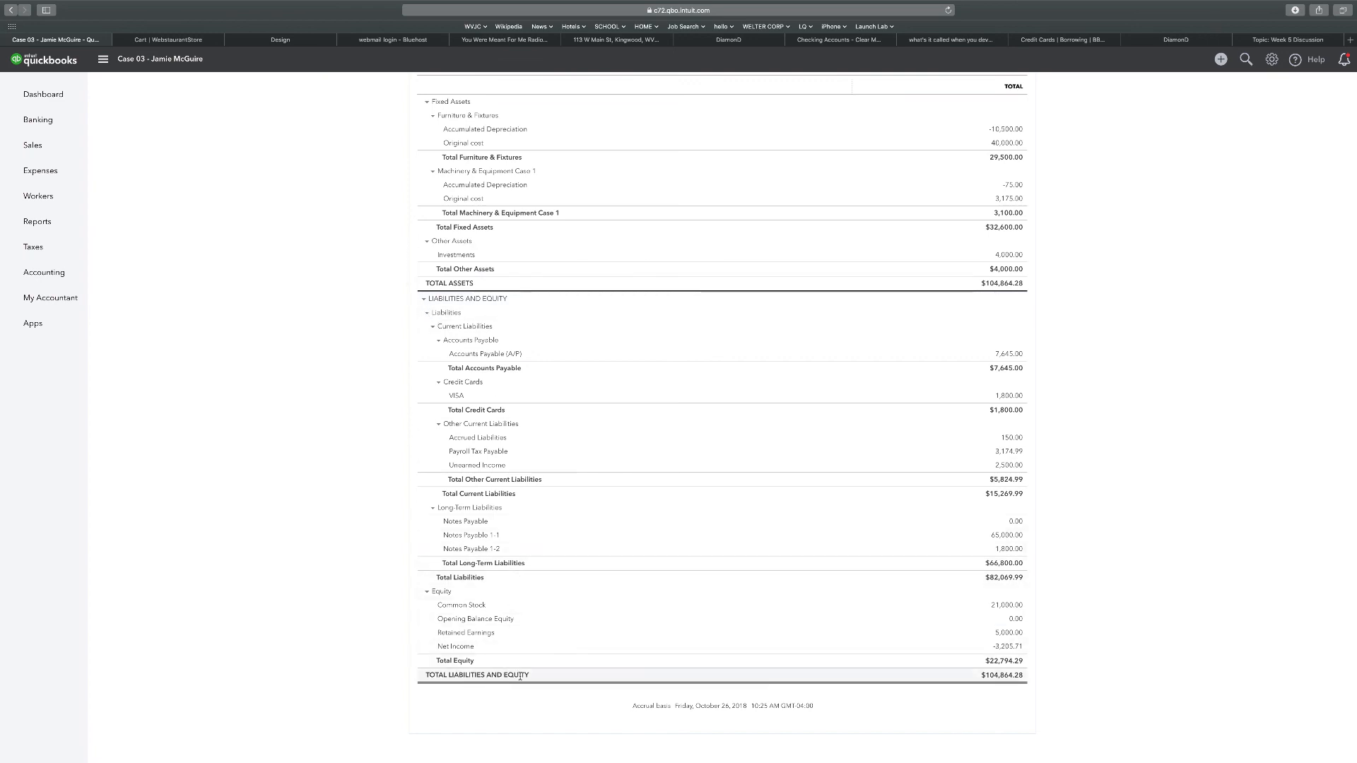
scroll(552, 497, up, 3)
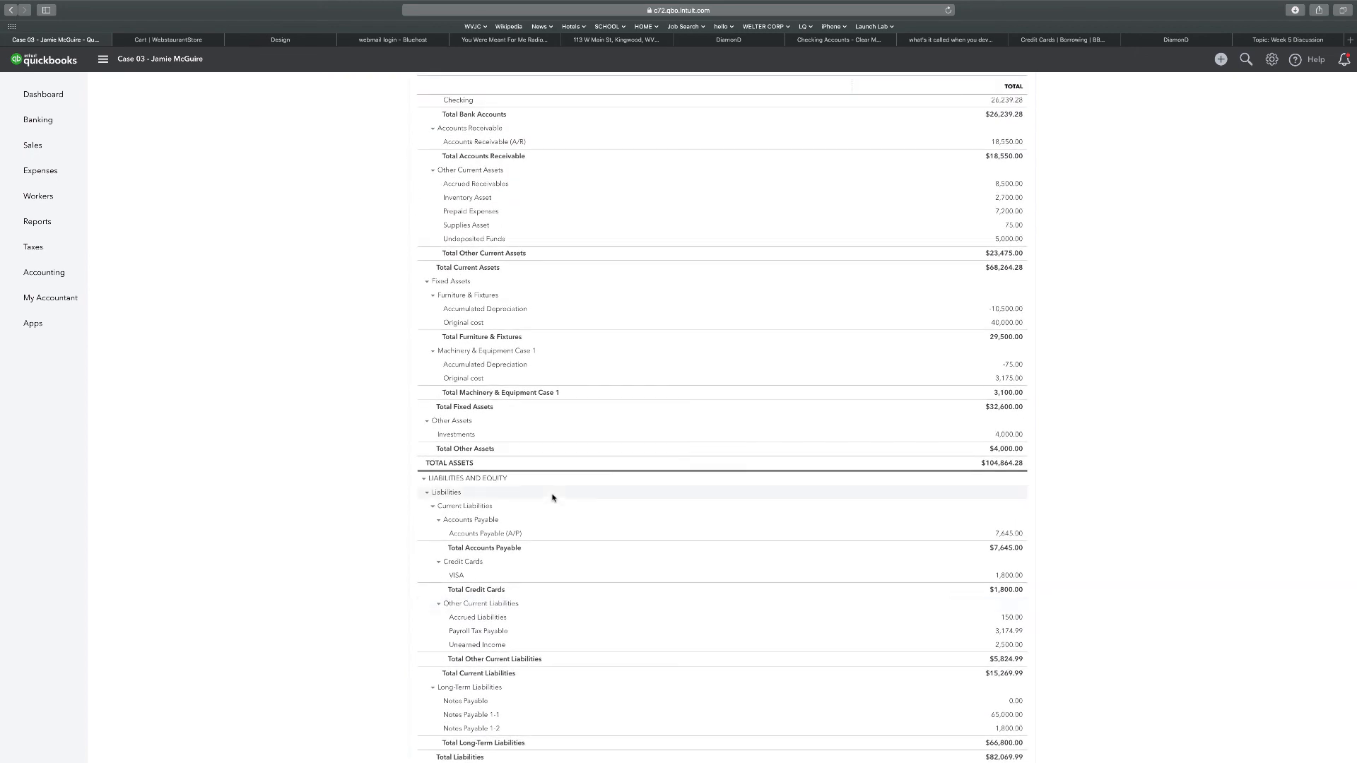
scroll(552, 497, up, 2)
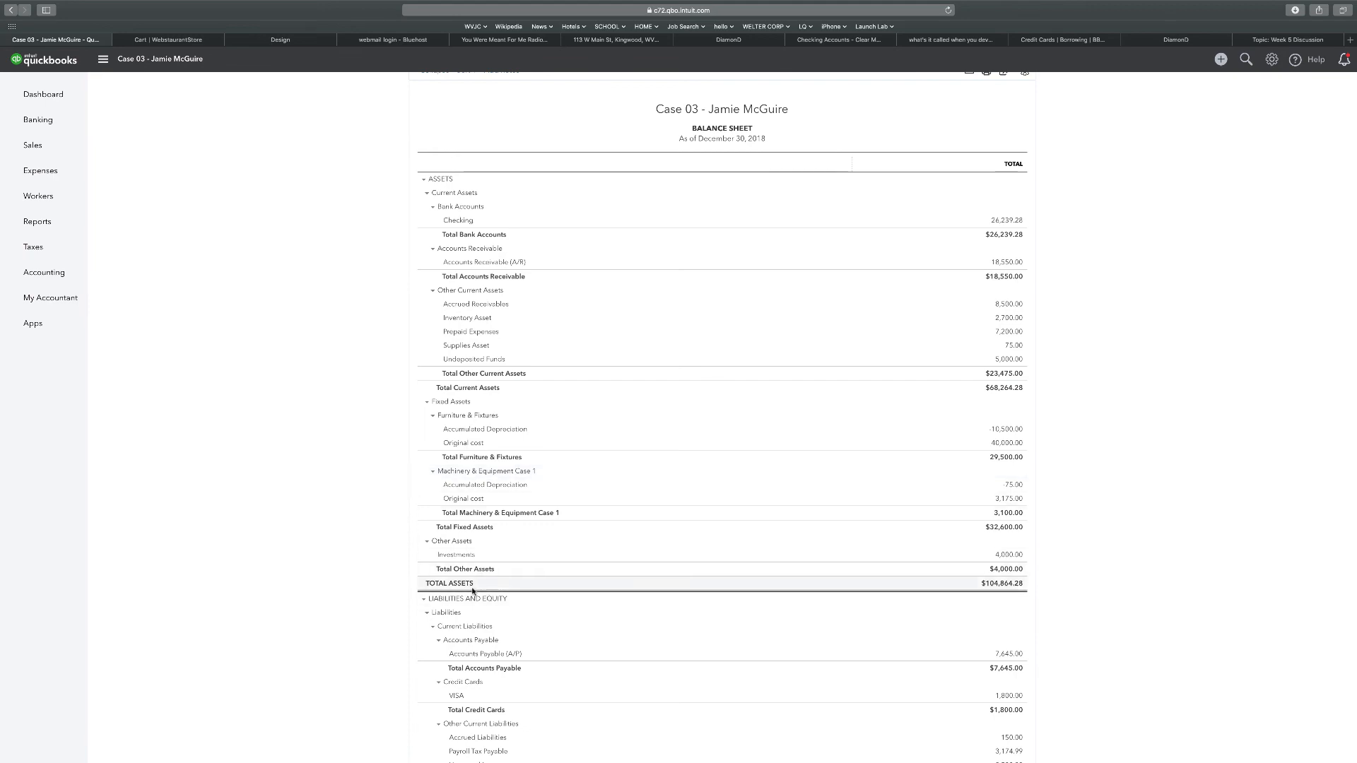
scroll(473, 596, down, 1)
scroll(473, 596, down, 4)
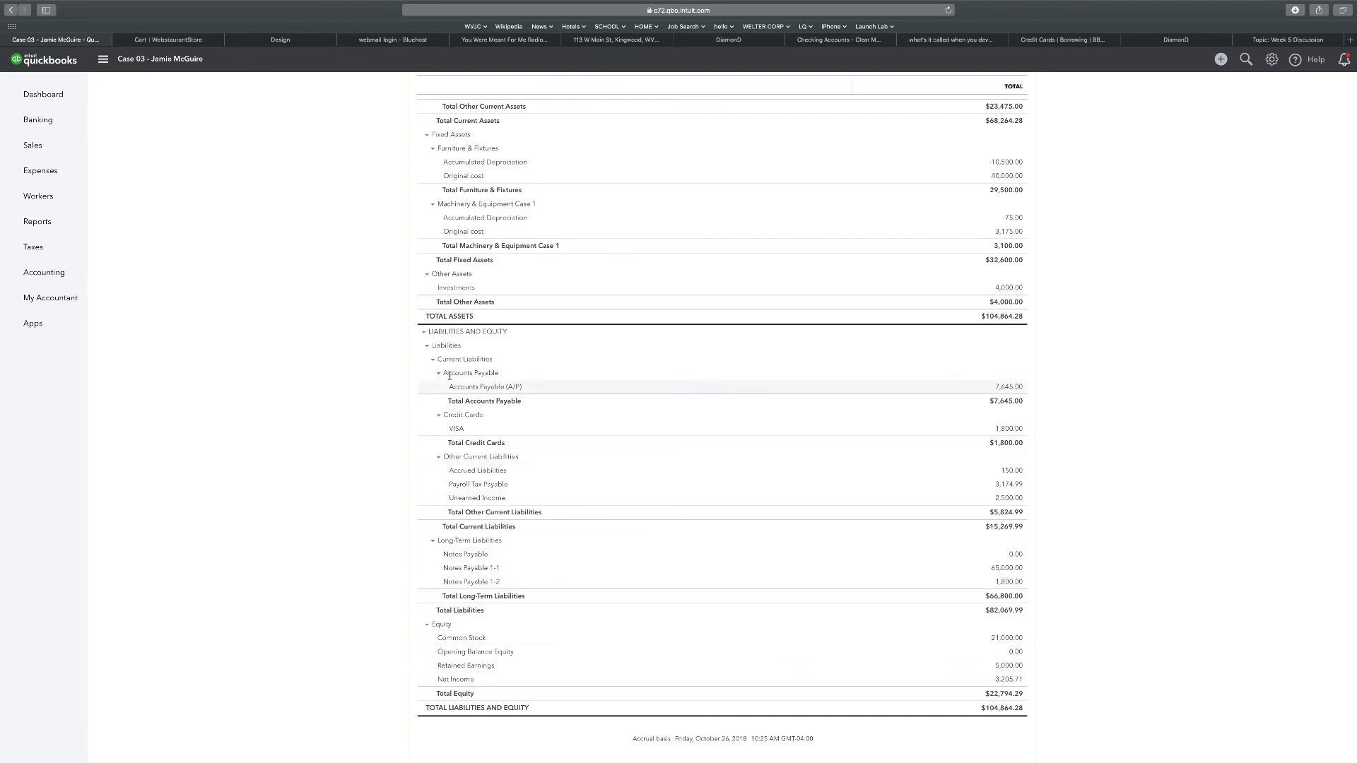
scroll(468, 287, up, 5)
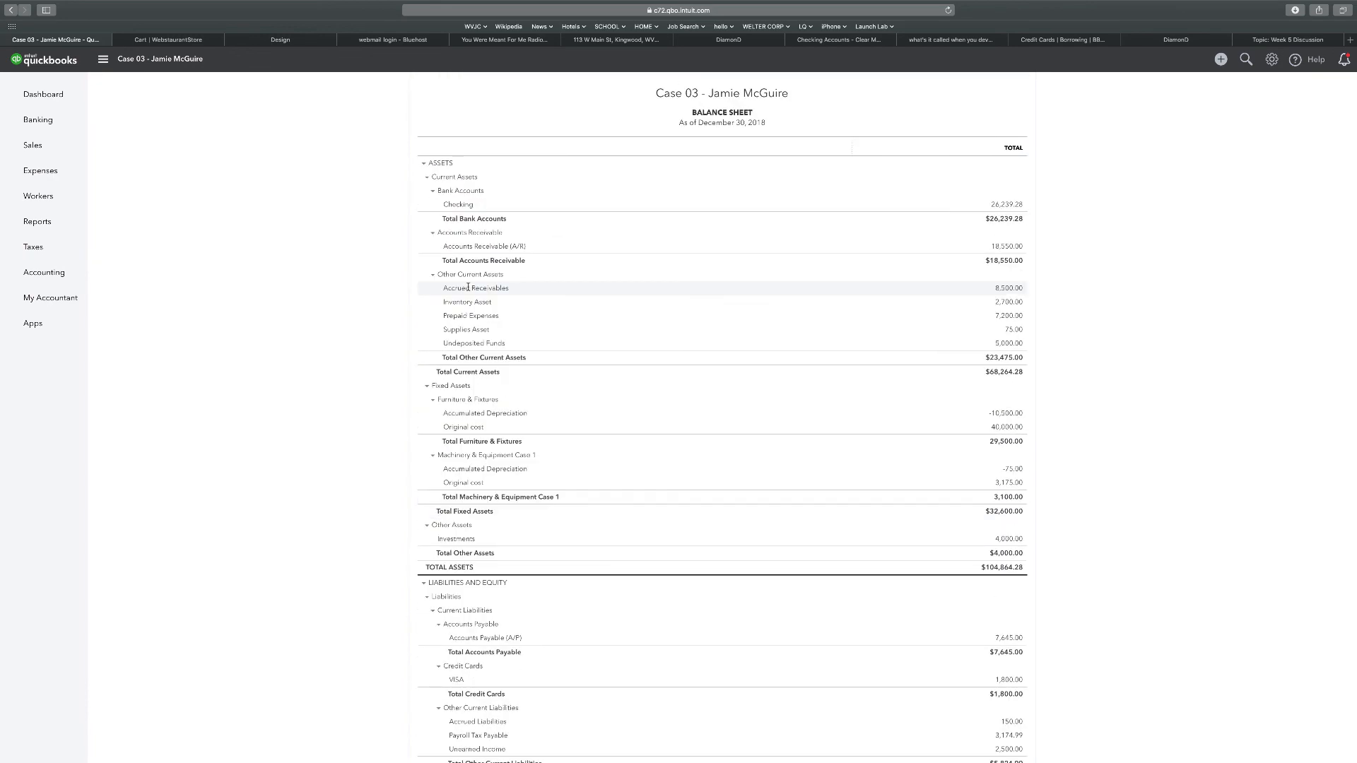
scroll(468, 287, up, 3)
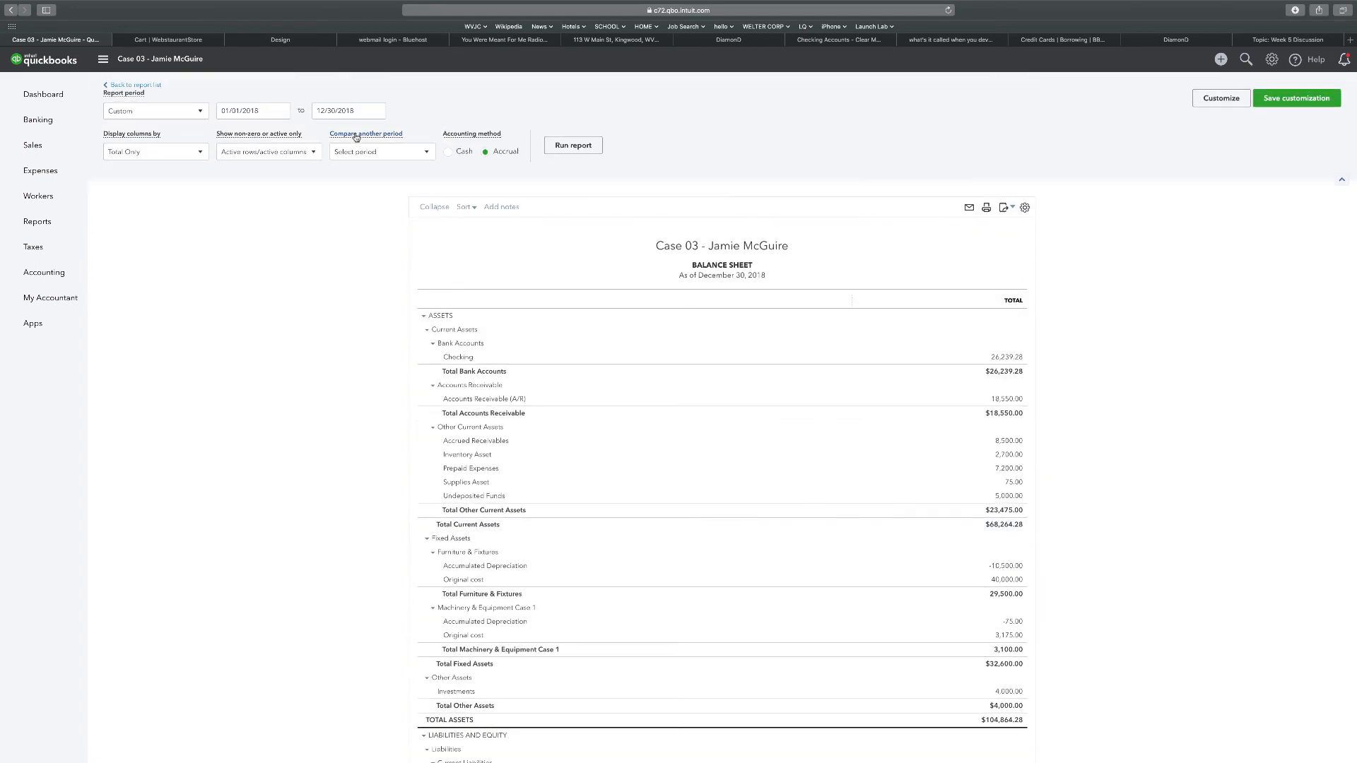
Extend the Balance Sheet's report period to 12/30/2019, keeping the 01/01/2018 start date, and run the report.
click(268, 112)
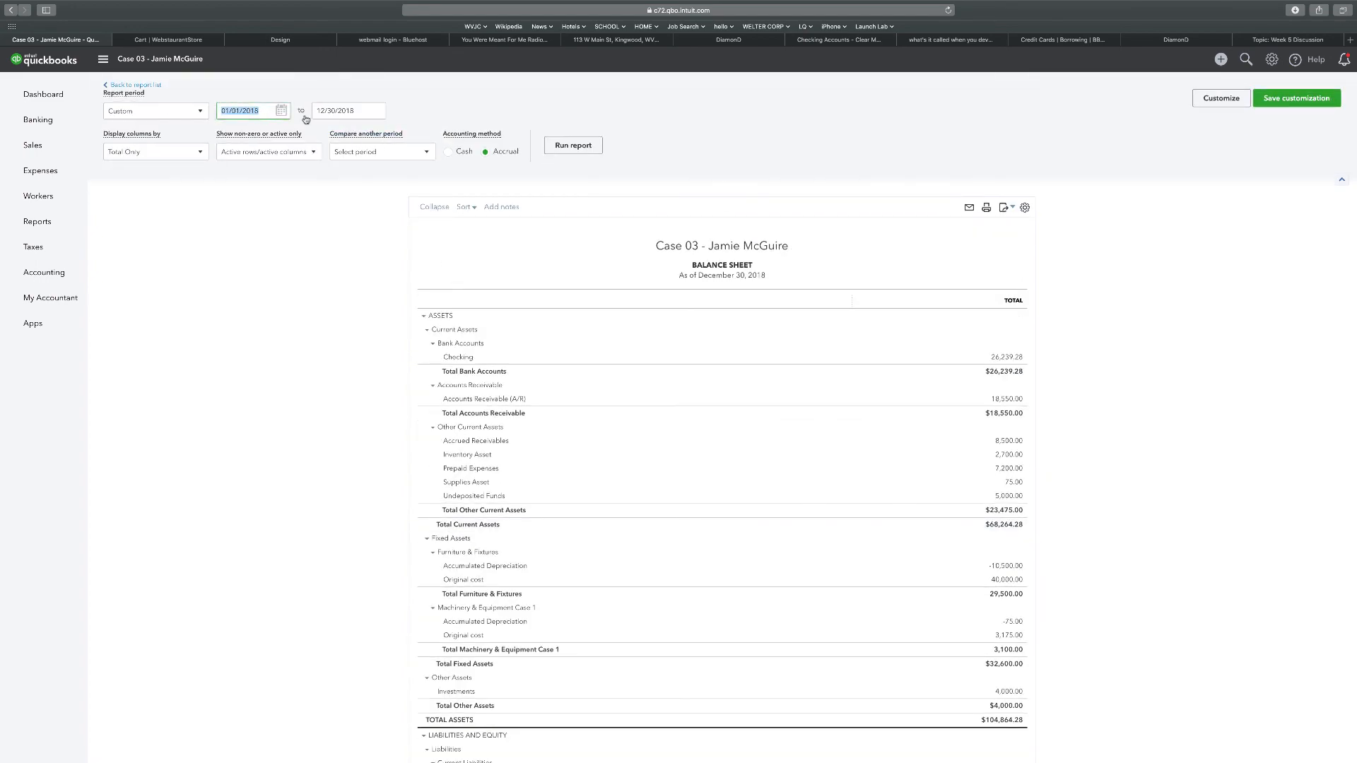
click(364, 111)
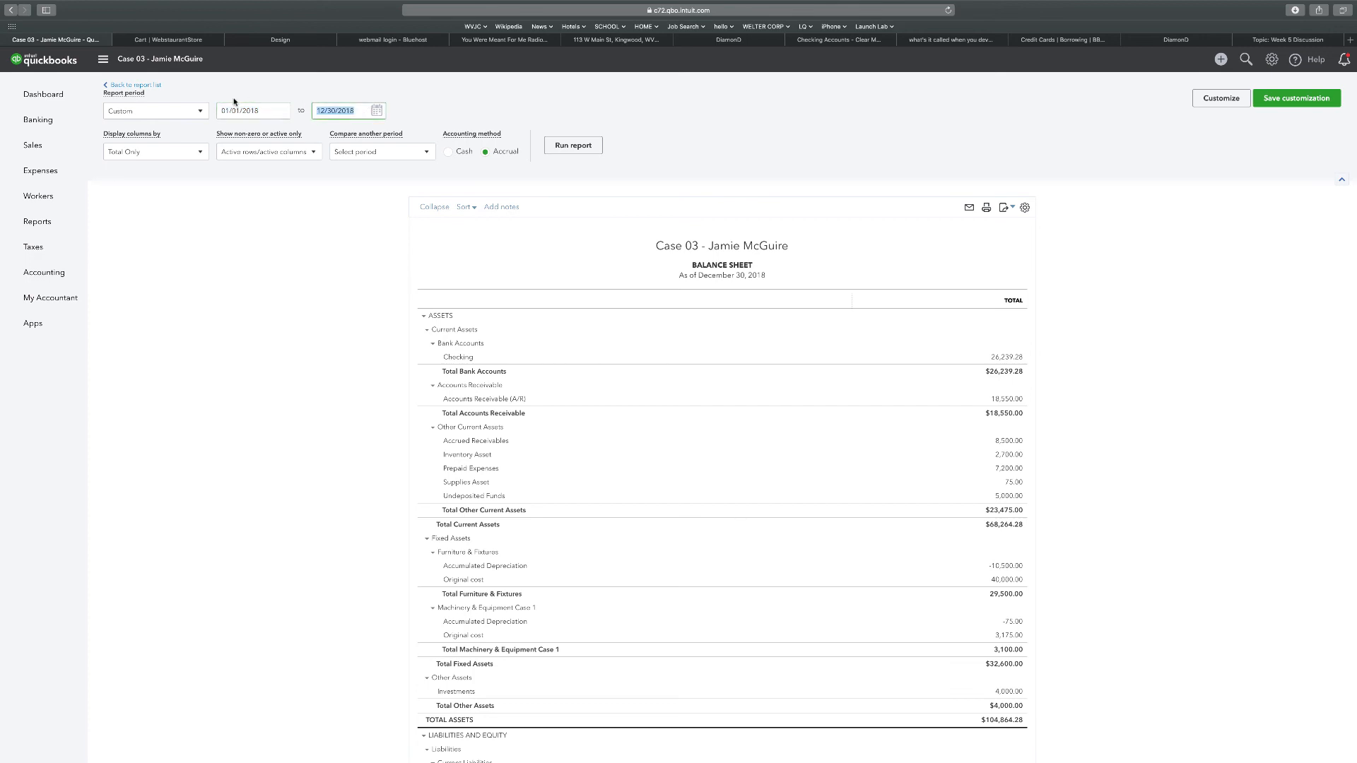
text(12)
click(564, 147)
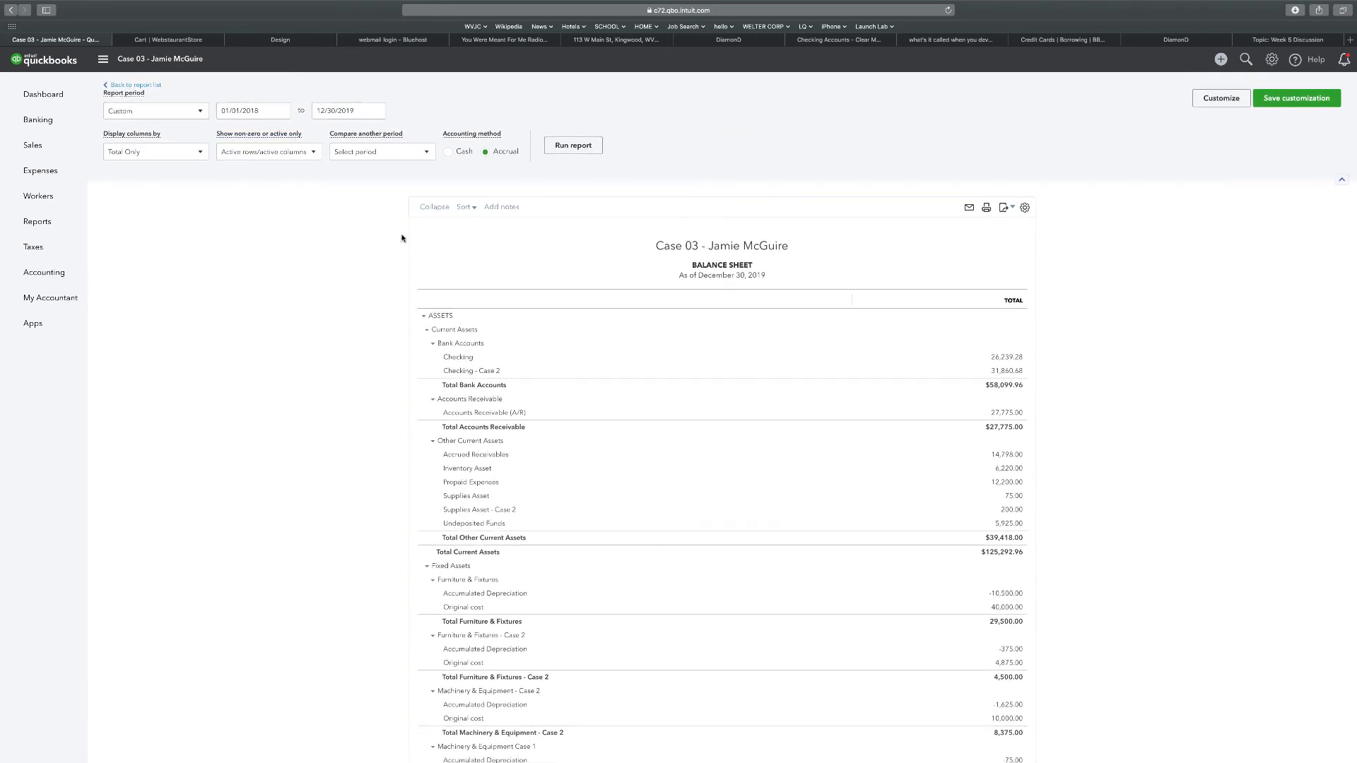
Review the two-year Balance Sheet, including the Case 2 accounts, from bank accounts down to total liabilities and equity.
scroll(690, 244, down, 2)
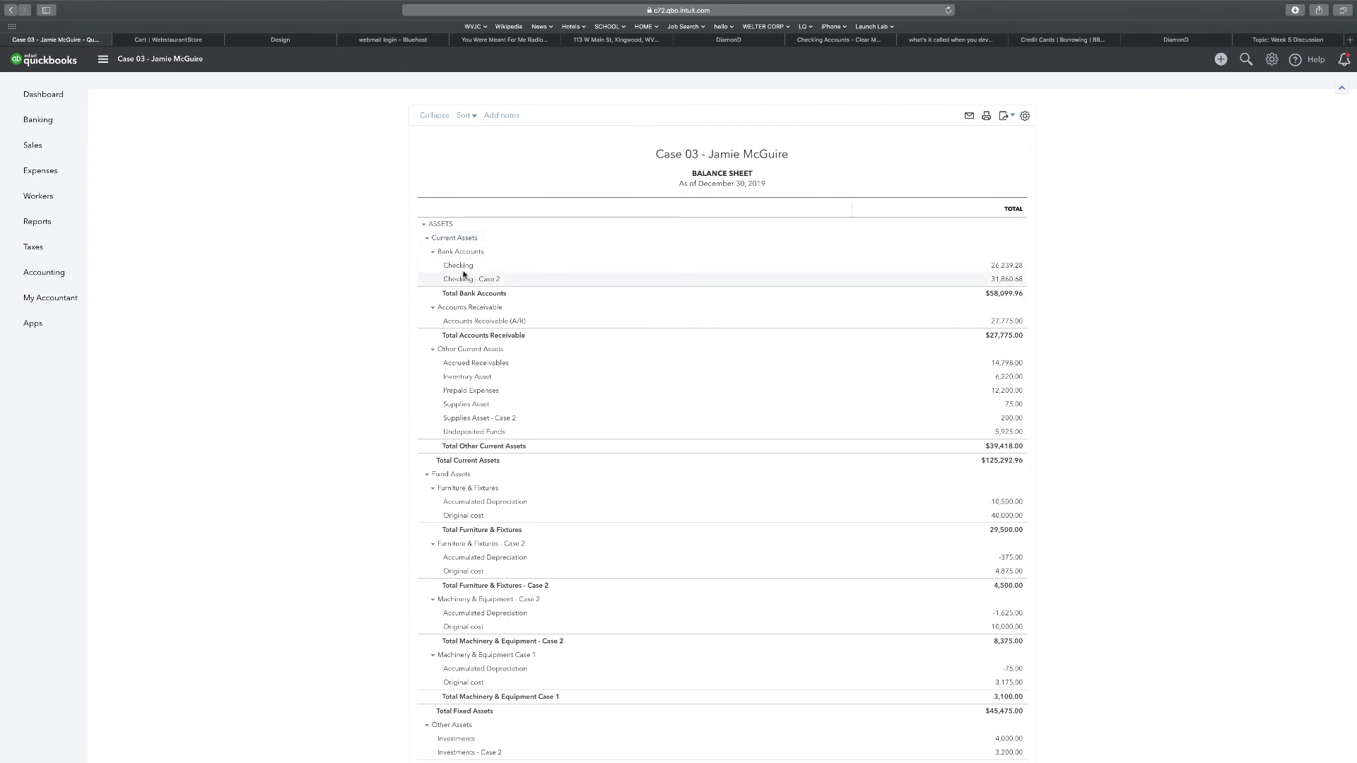
scroll(467, 265, down, 2)
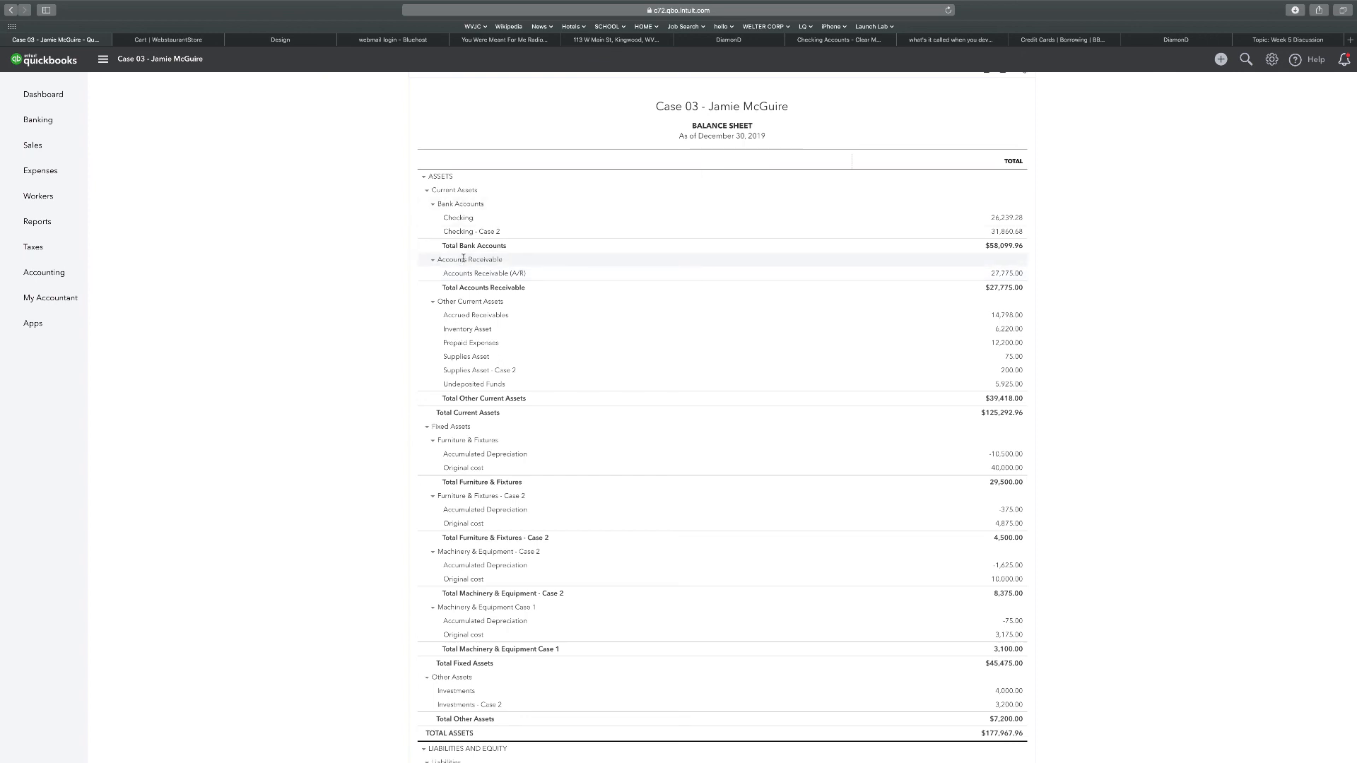
scroll(468, 304, down, 1)
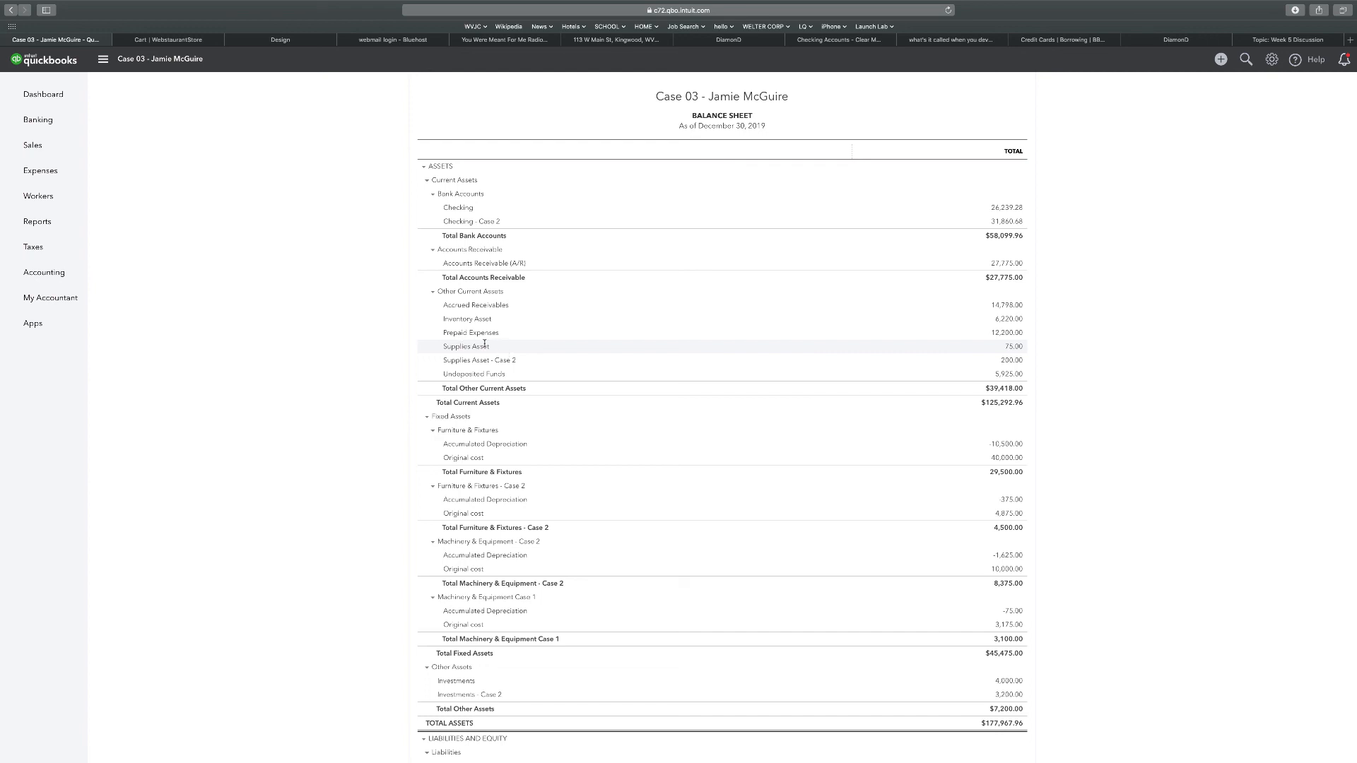
scroll(485, 346, down, 5)
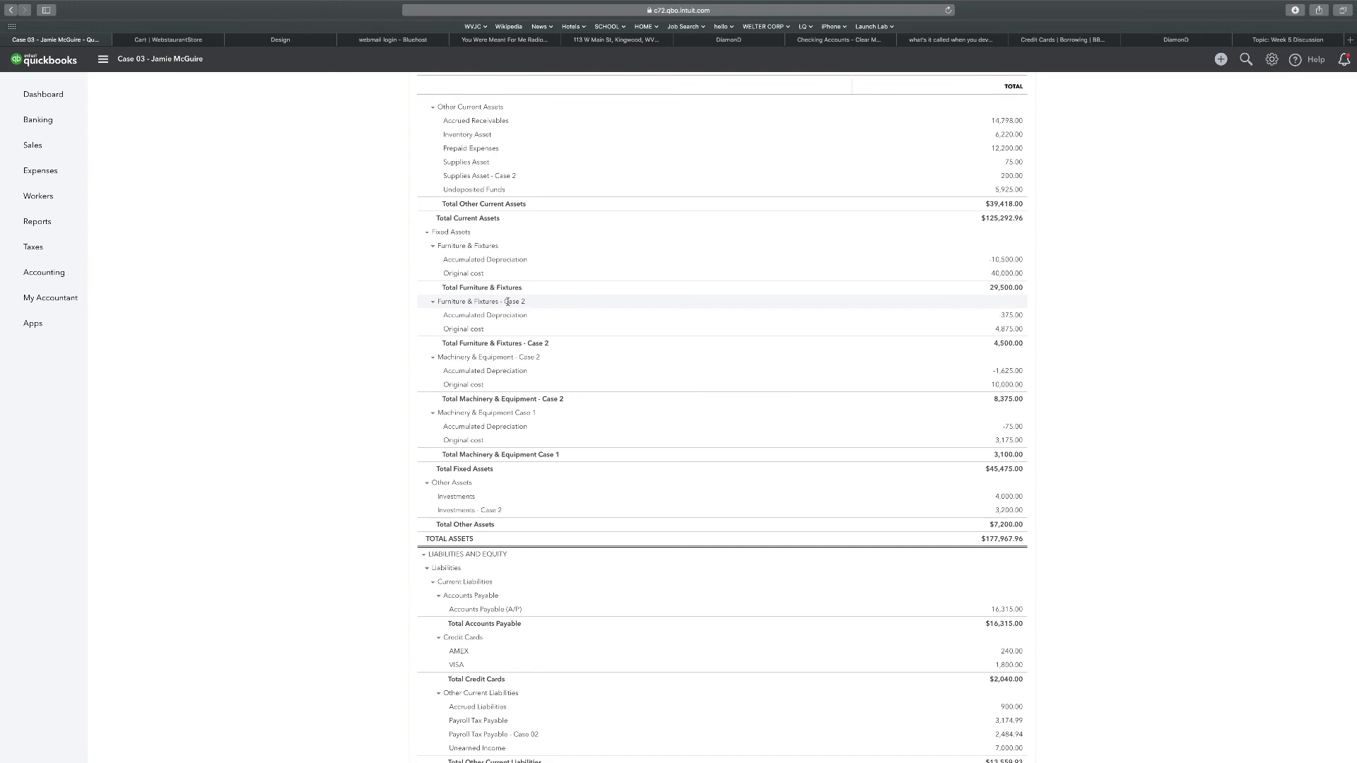
scroll(472, 432, down, 2)
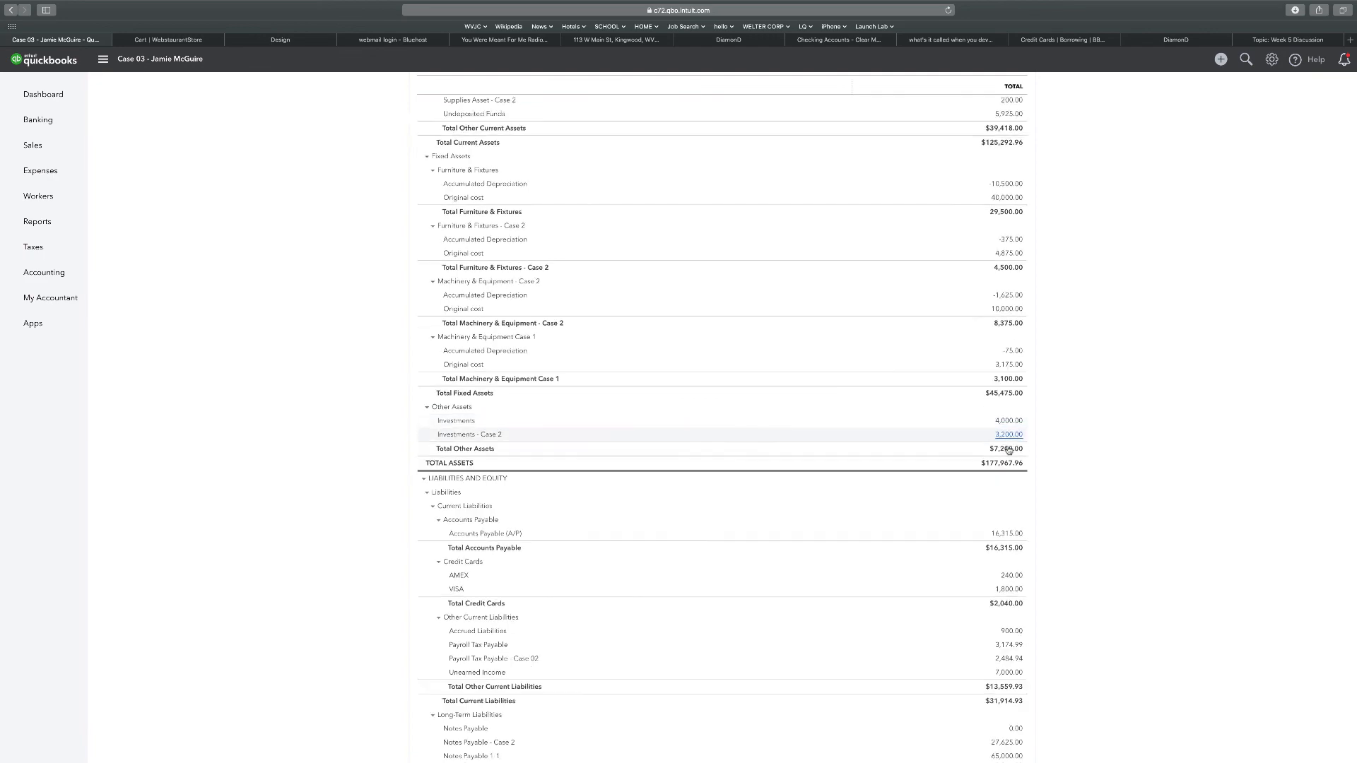
scroll(1010, 450, down, 5)
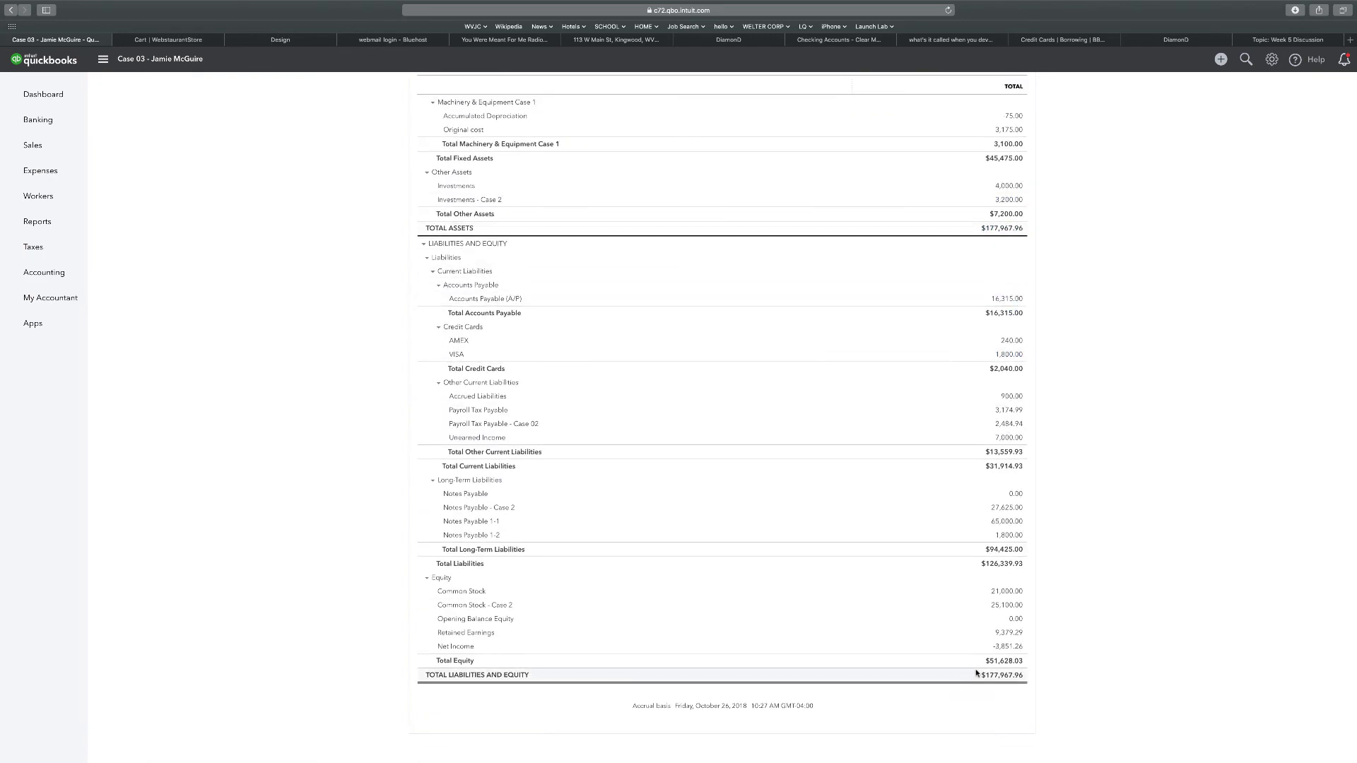
scroll(788, 606, up, 15)
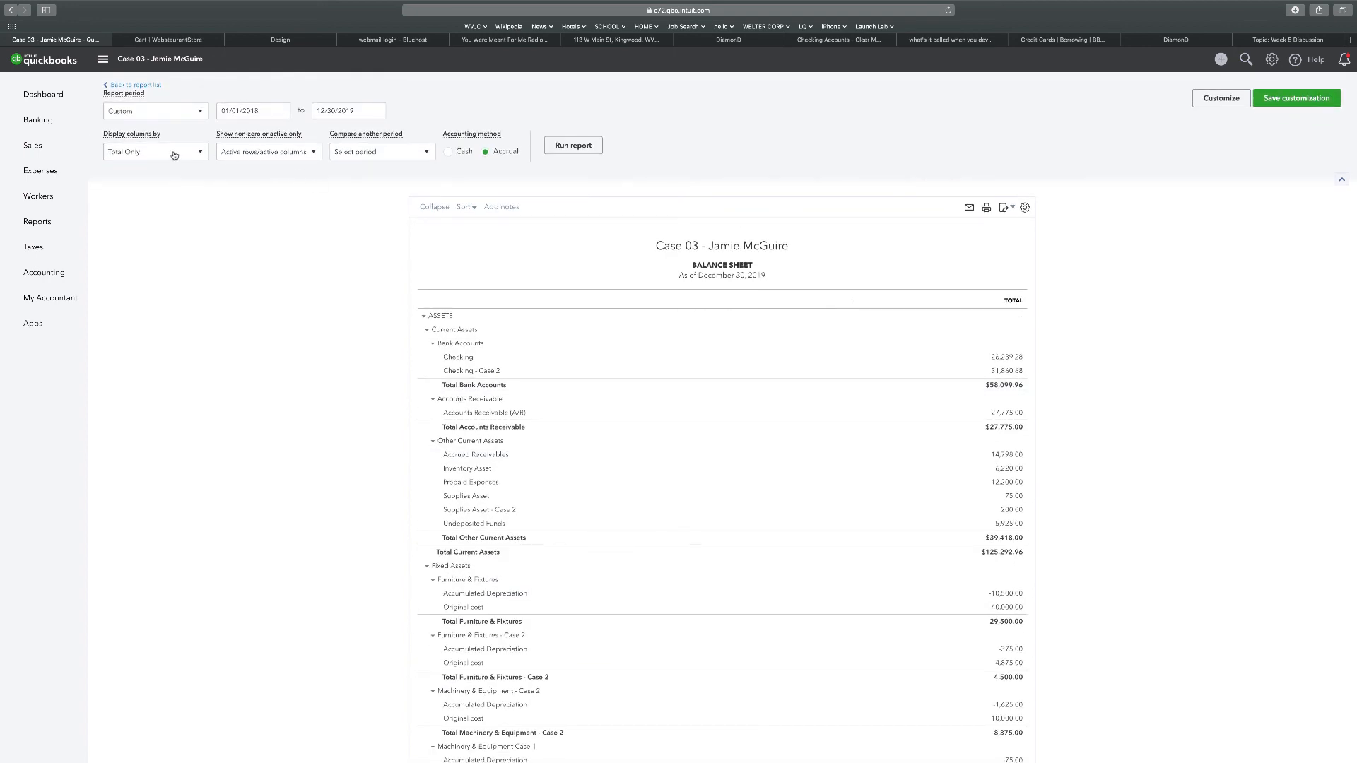
Display the Balance Sheet's columns by Days and run the report.
click(200, 155)
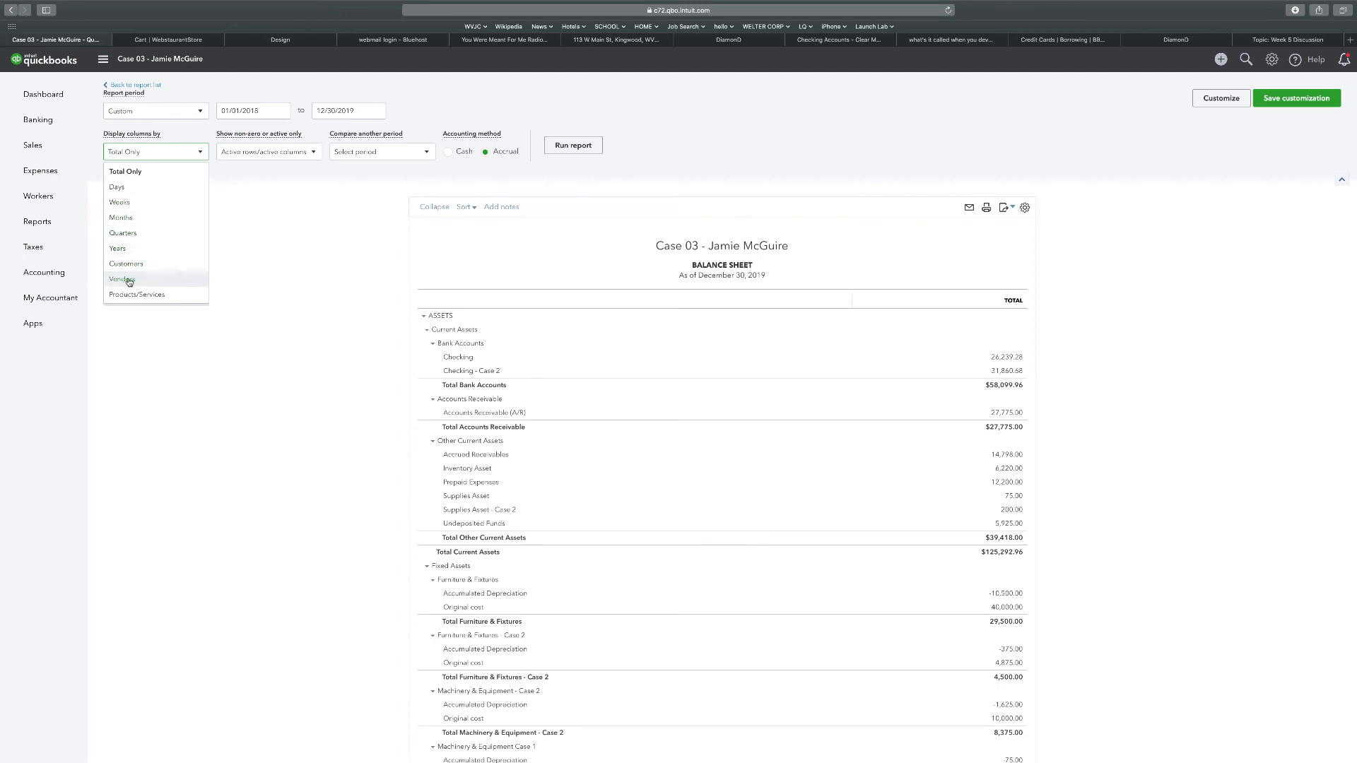
click(125, 190)
click(566, 149)
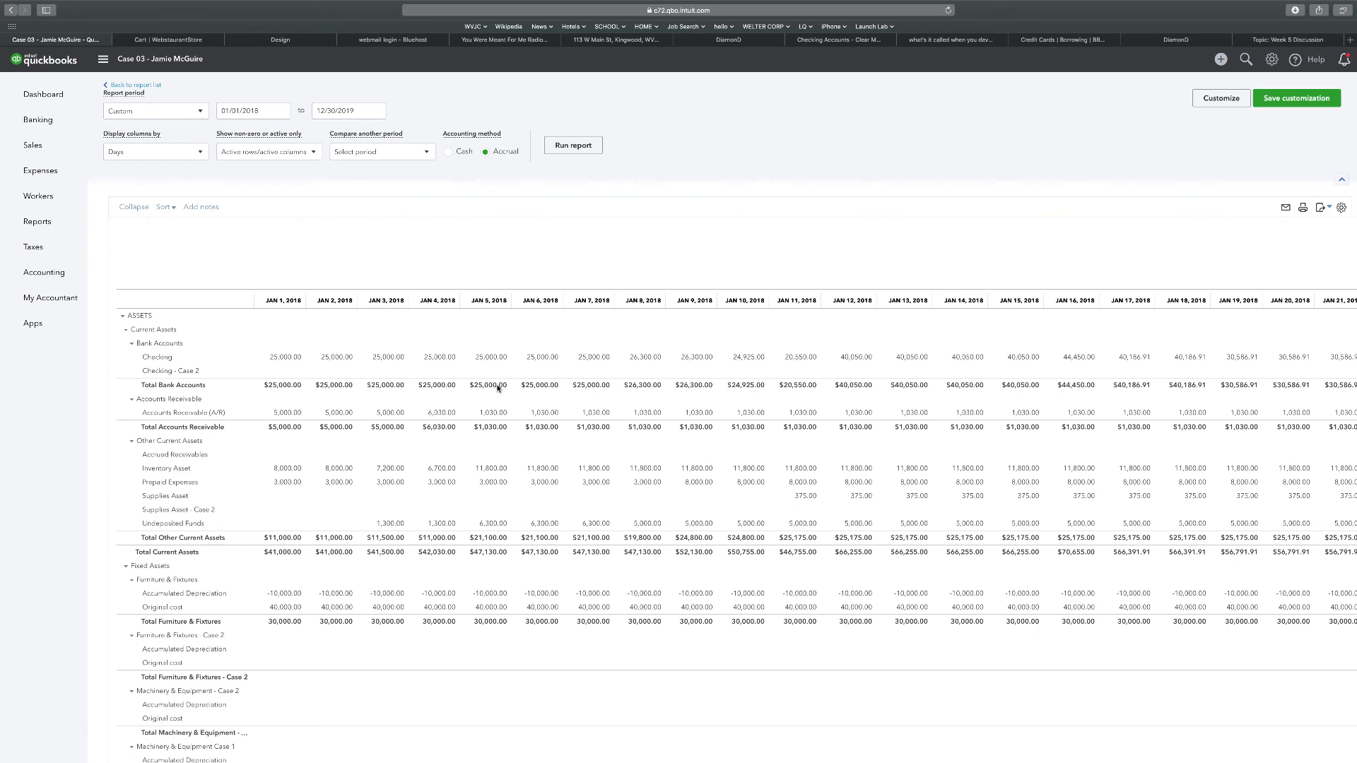
Examine the daily January 2018 columns, comparing each day's total assets with its total liabilities and equity.
scroll(501, 387, down, 10)
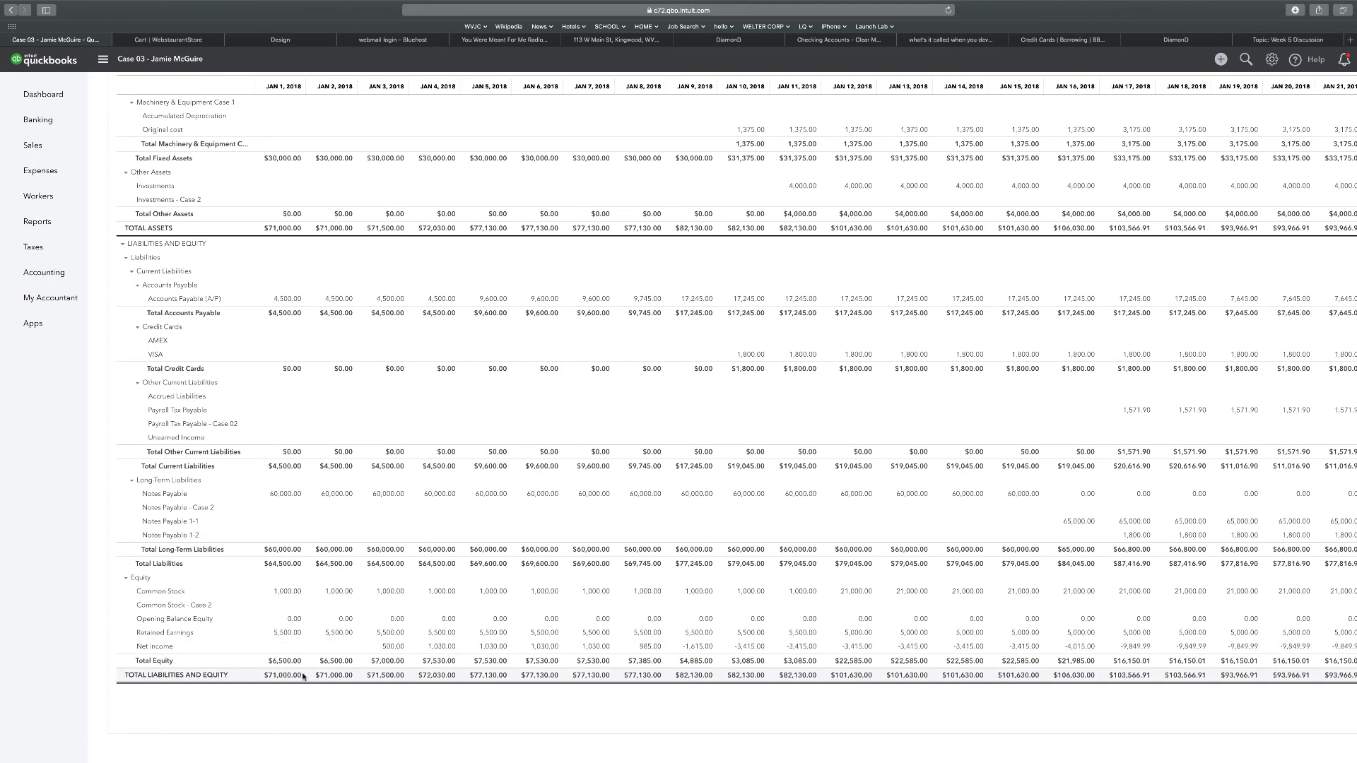
scroll(322, 544, up, 8)
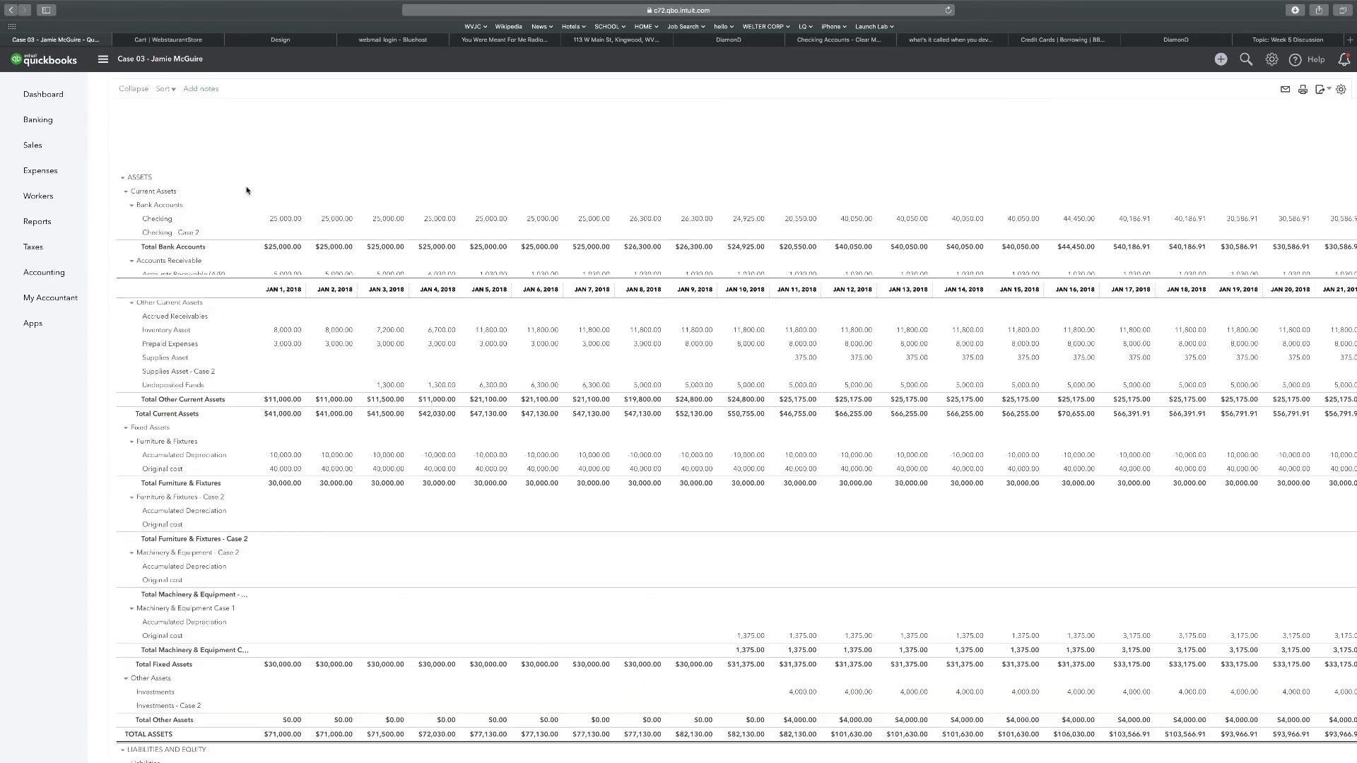
scroll(270, 306, up, 3)
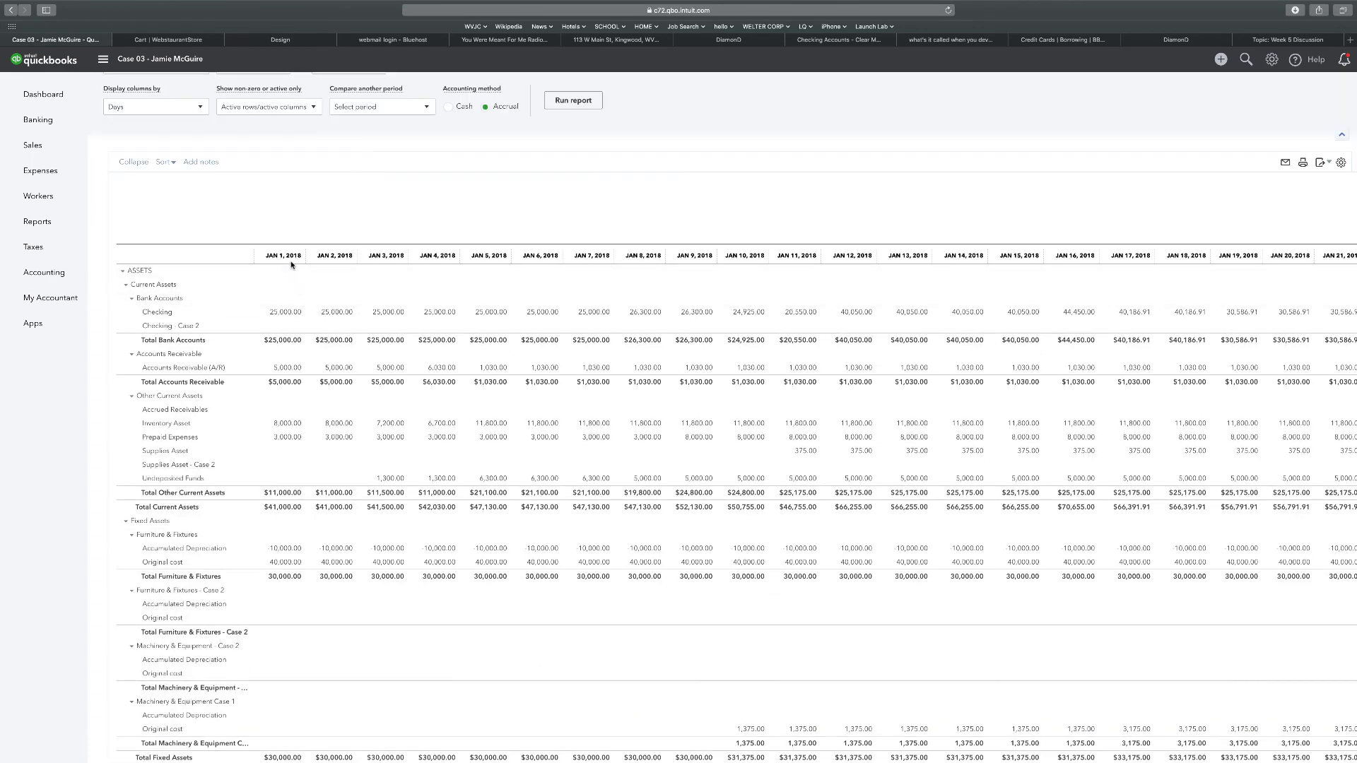
scroll(292, 268, down, 8)
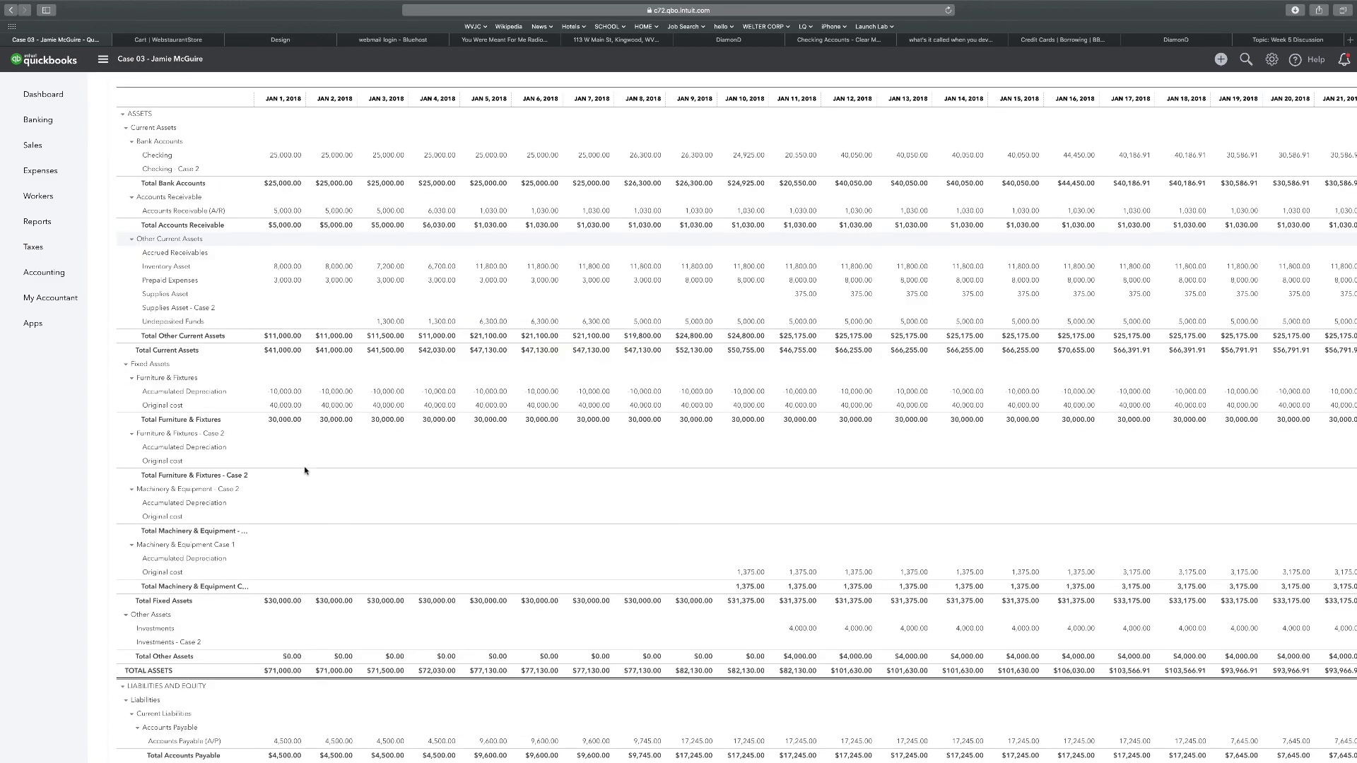
scroll(347, 559, down, 3)
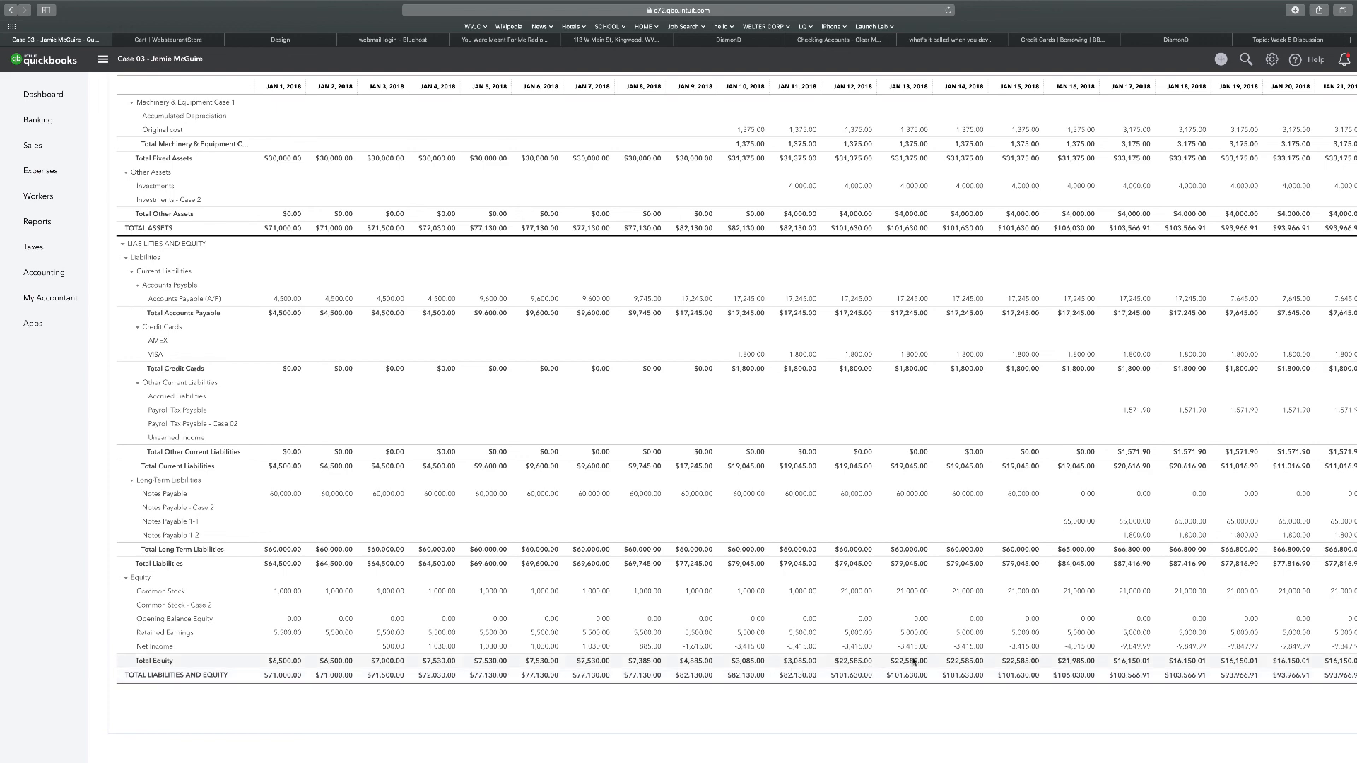
scroll(1188, 652, up, 9)
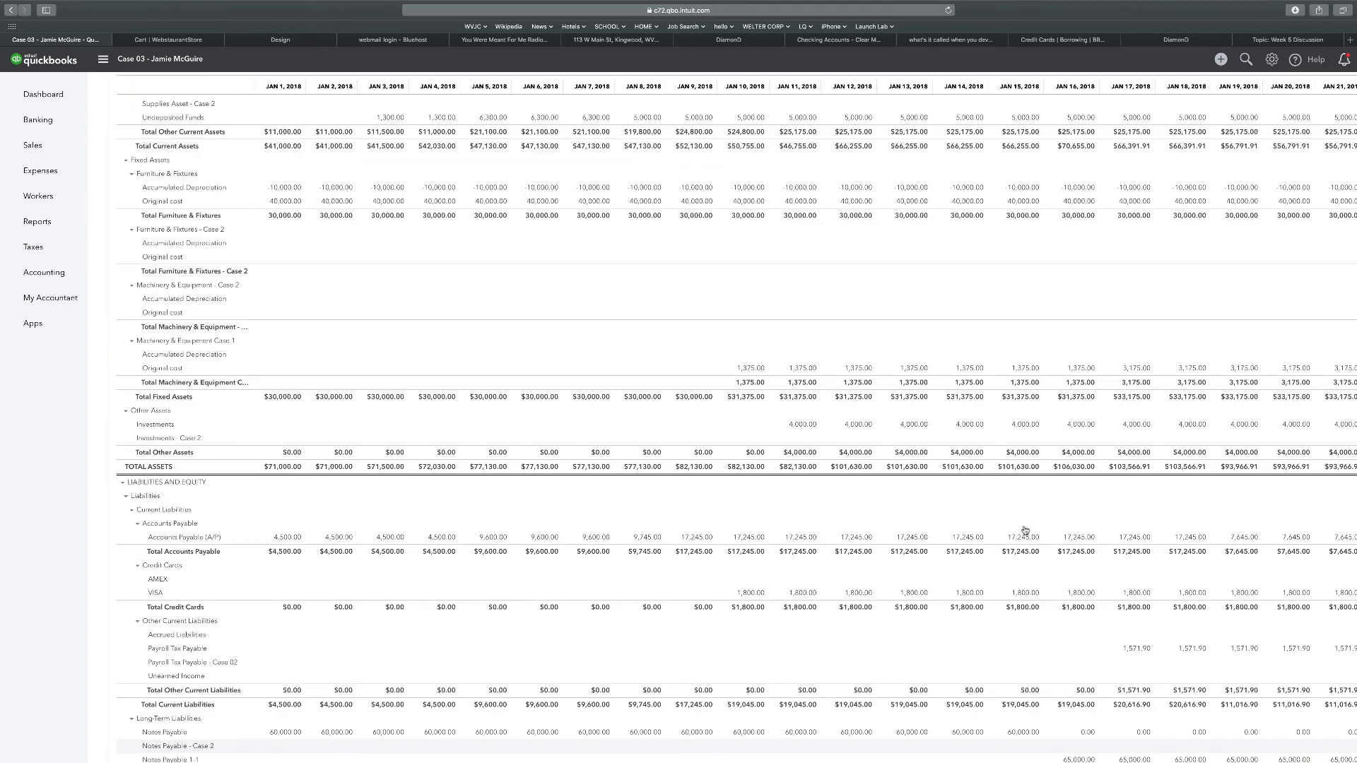
scroll(1024, 530, up, 7)
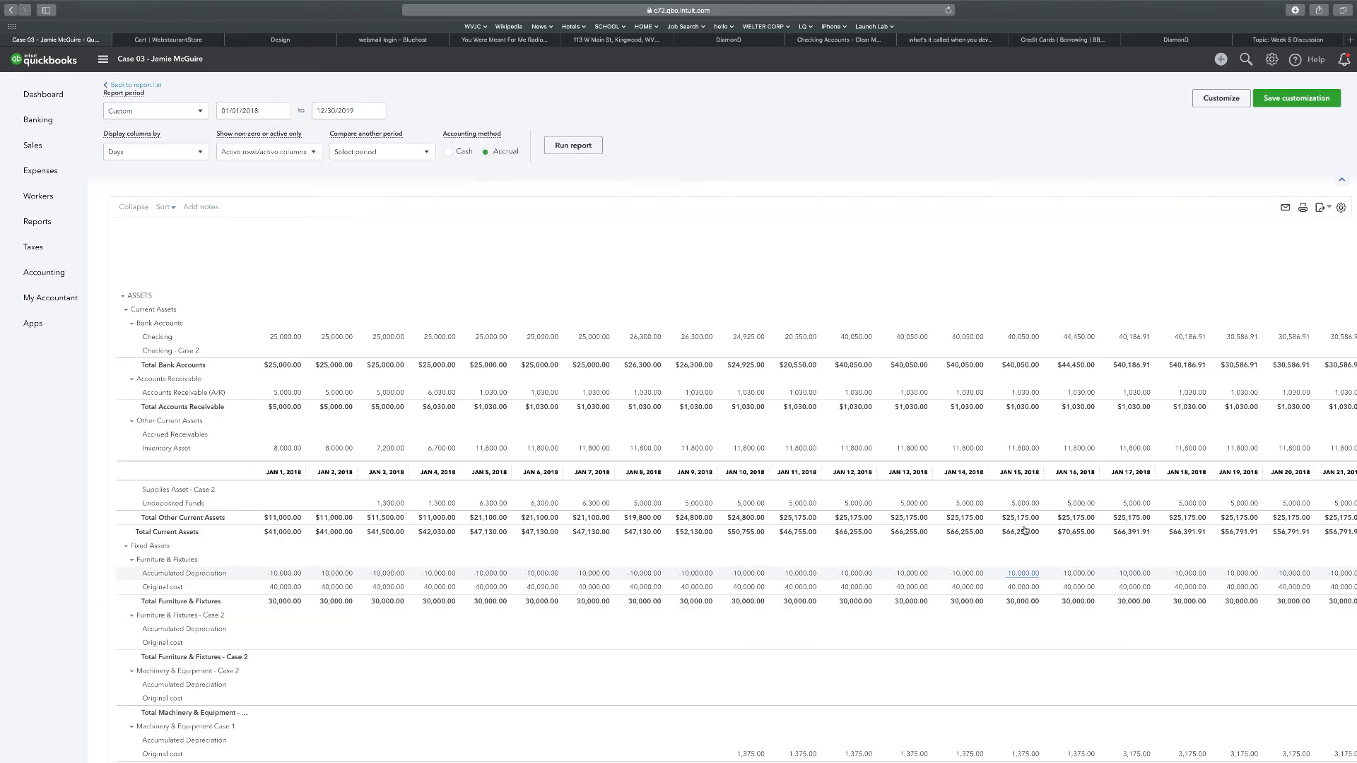
scroll(1025, 531, up, 1)
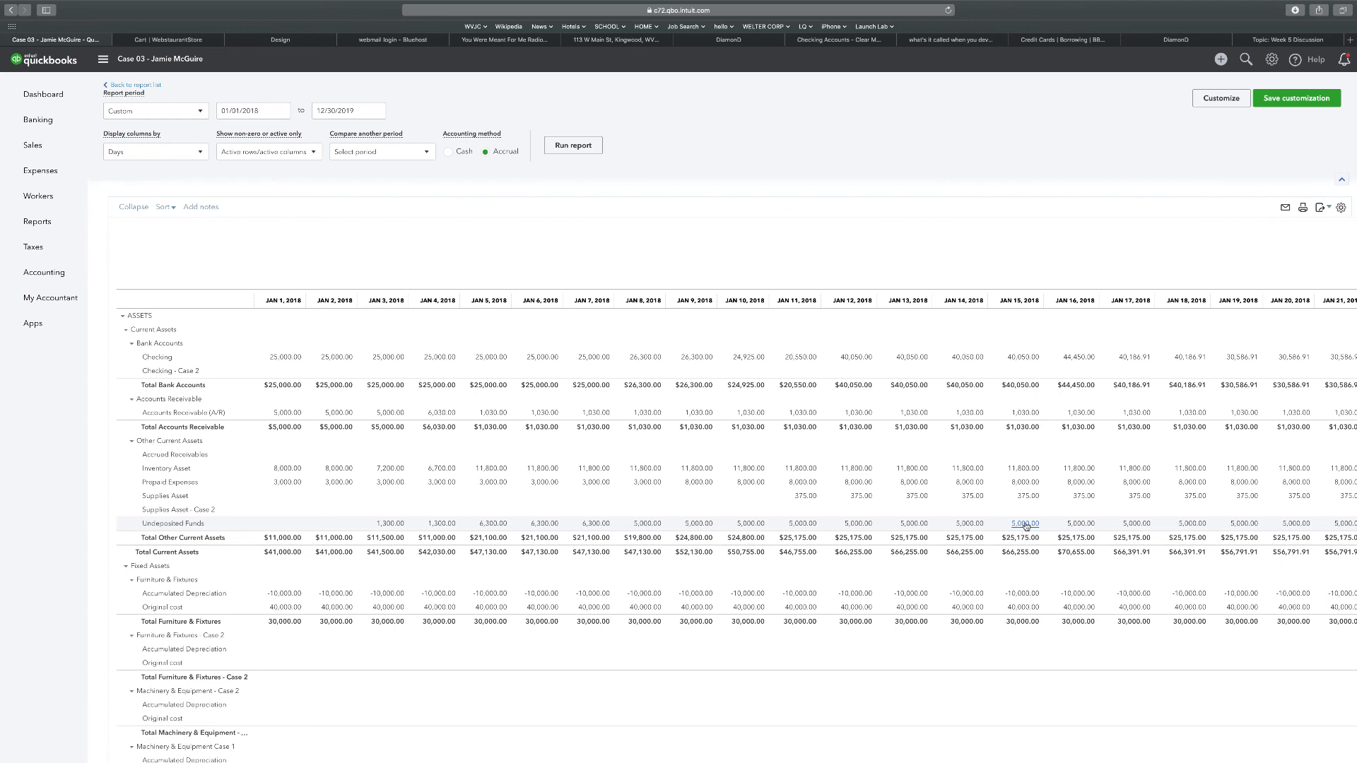
Display the Balance Sheet's columns by Months, run the report, and review the monthly balances down to total liabilities and equity.
click(201, 154)
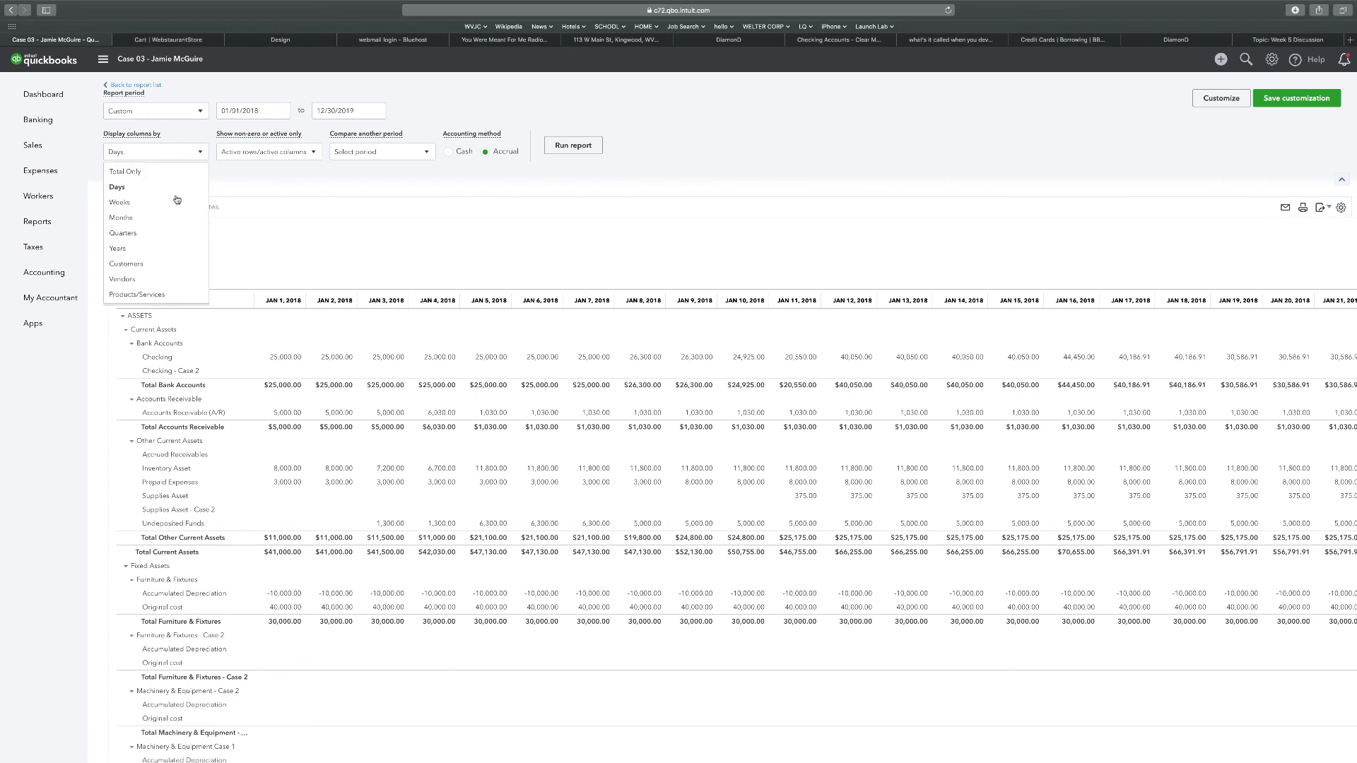
click(131, 218)
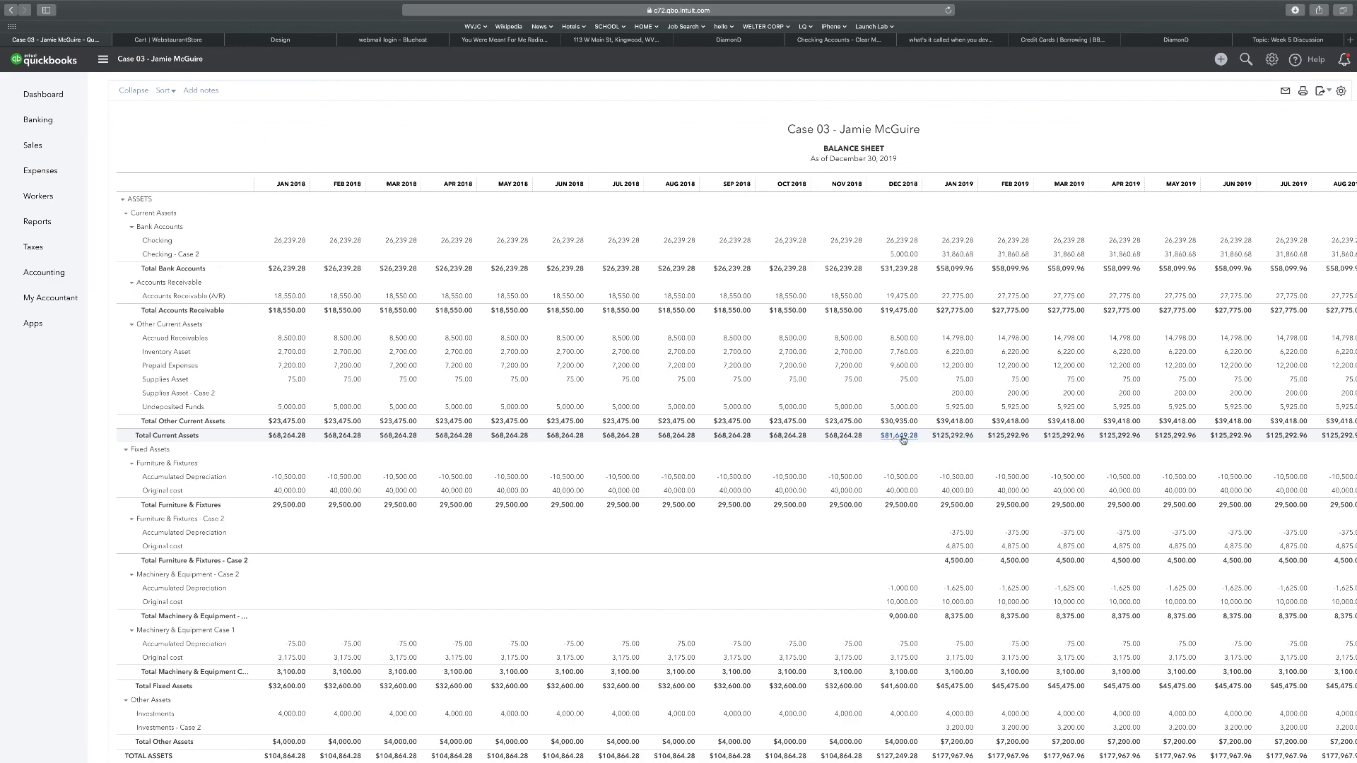
scroll(937, 436, down, 5)
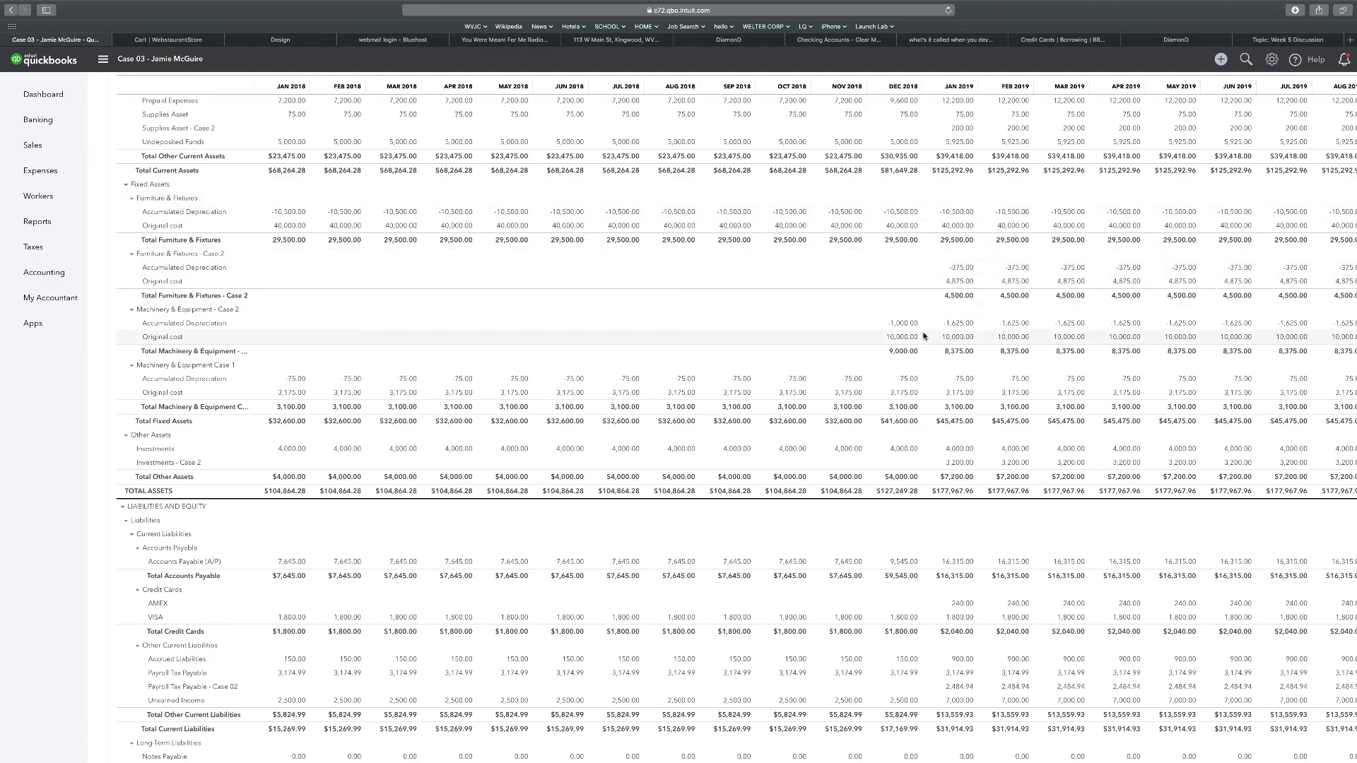
scroll(976, 332, down, 5)
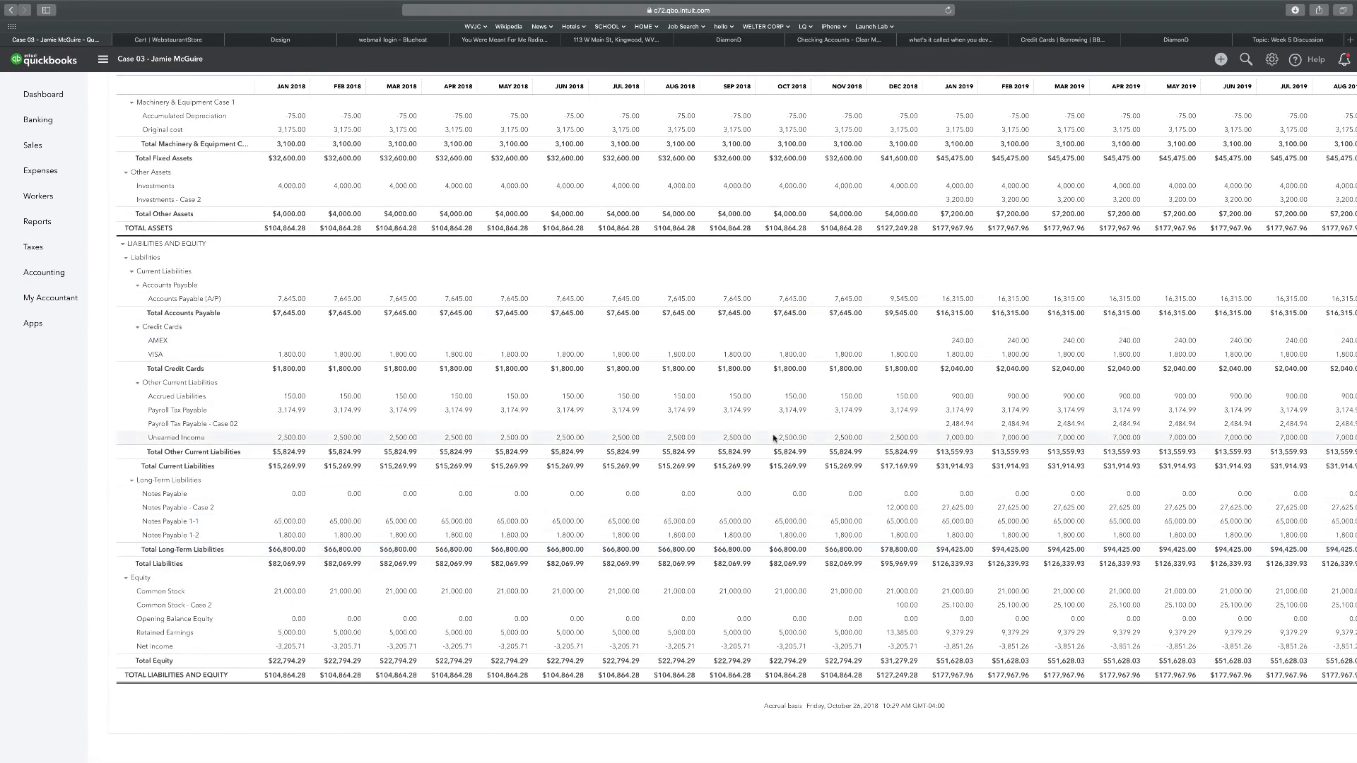
Display the Balance Sheet's columns as Total Only and run the report.
scroll(700, 326, up, 2)
scroll(700, 327, up, 10)
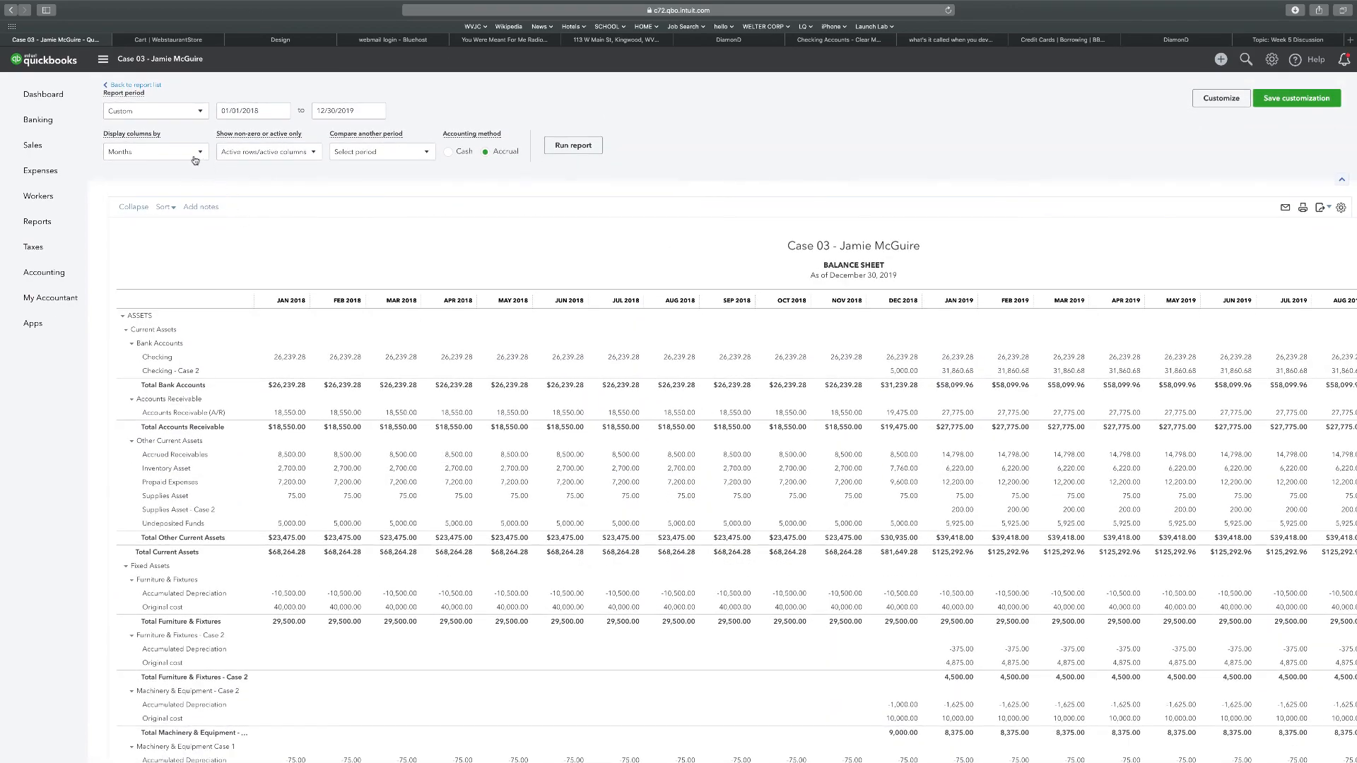
click(200, 154)
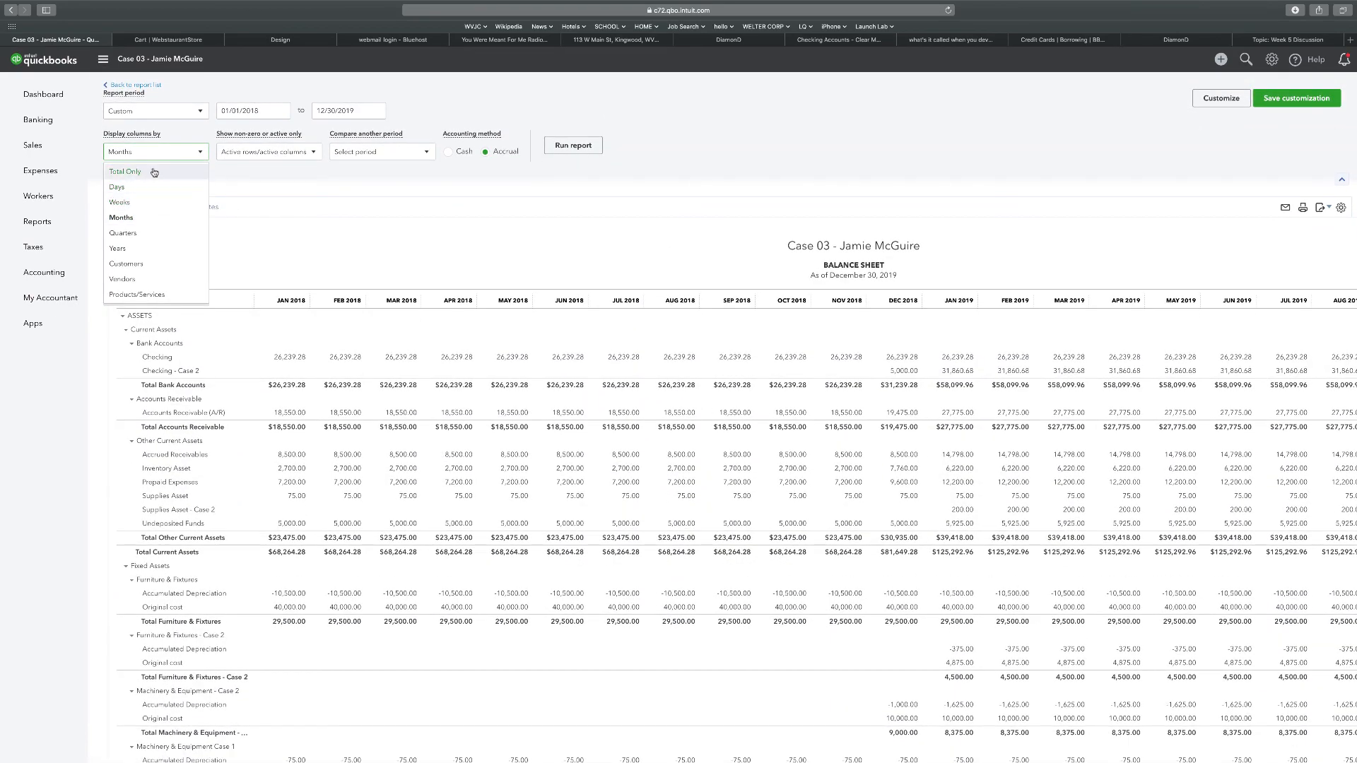
click(170, 170)
click(573, 146)
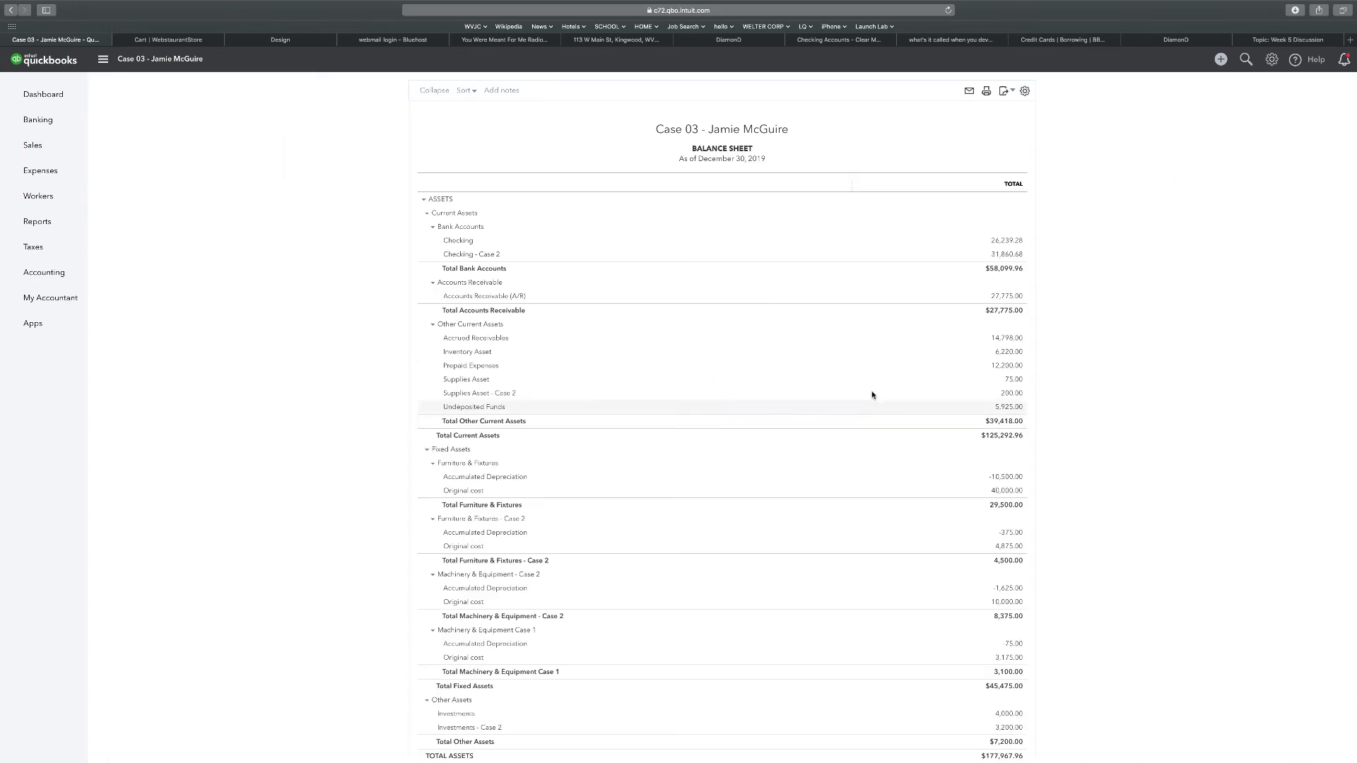
Customize the Balance Sheet to divide by 1000, omit cents and show negatives as (100) in red, run it and review the rounded balances.
scroll(1081, 273, up, 3)
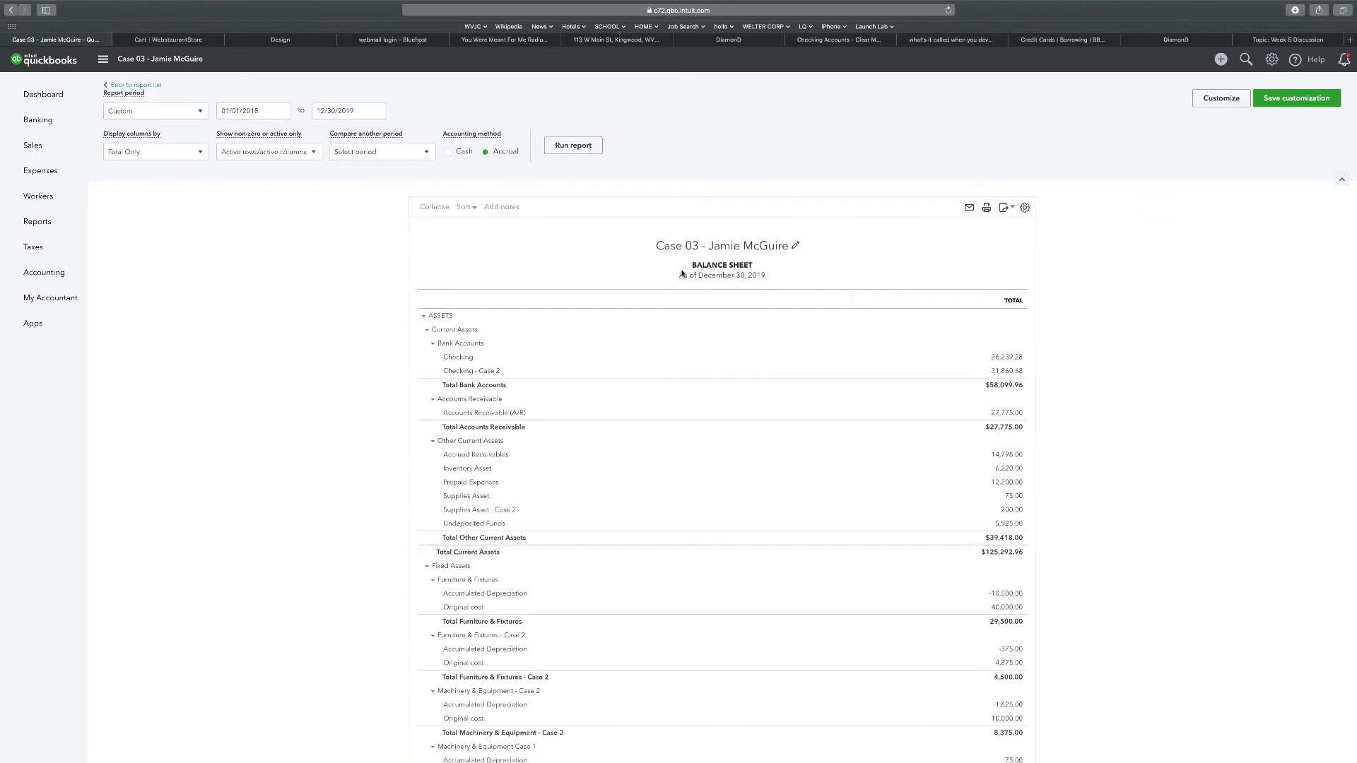
click(1209, 102)
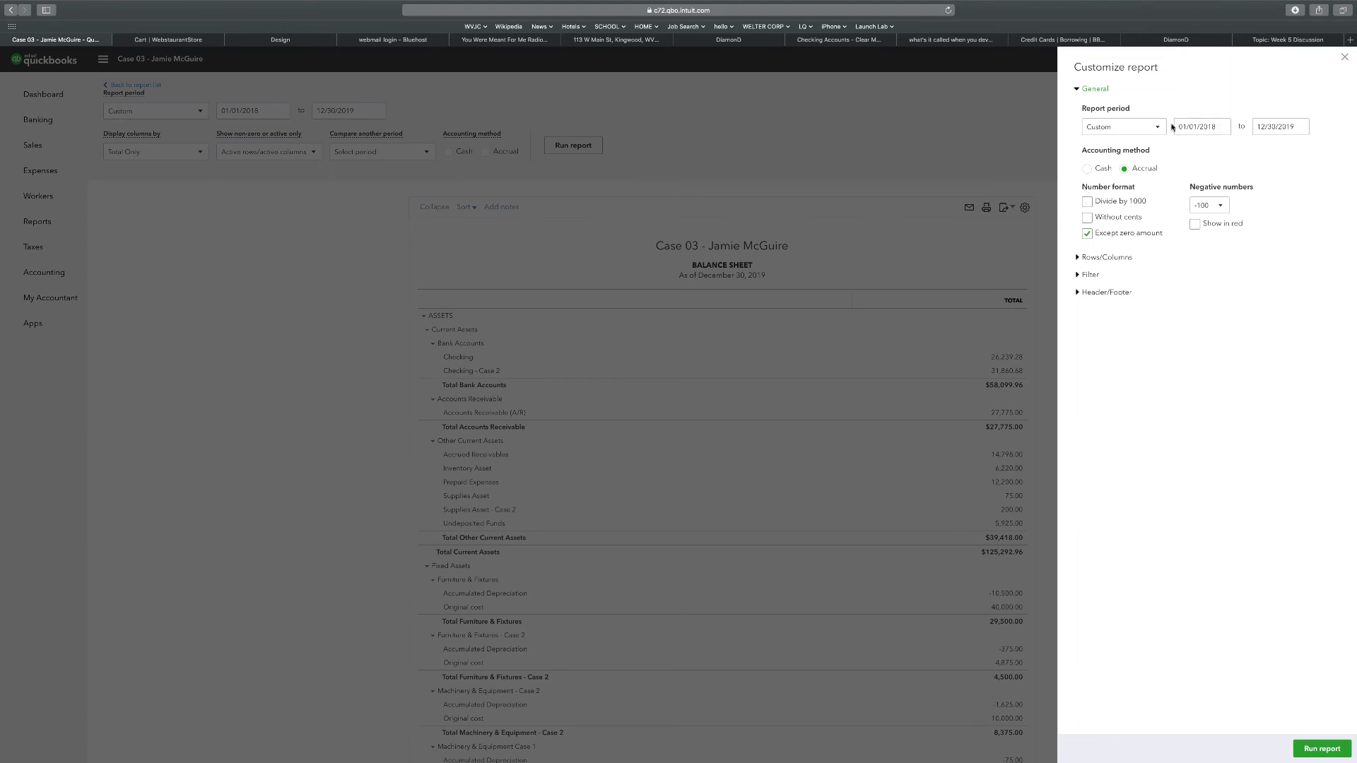
click(1088, 203)
click(1087, 218)
click(1218, 205)
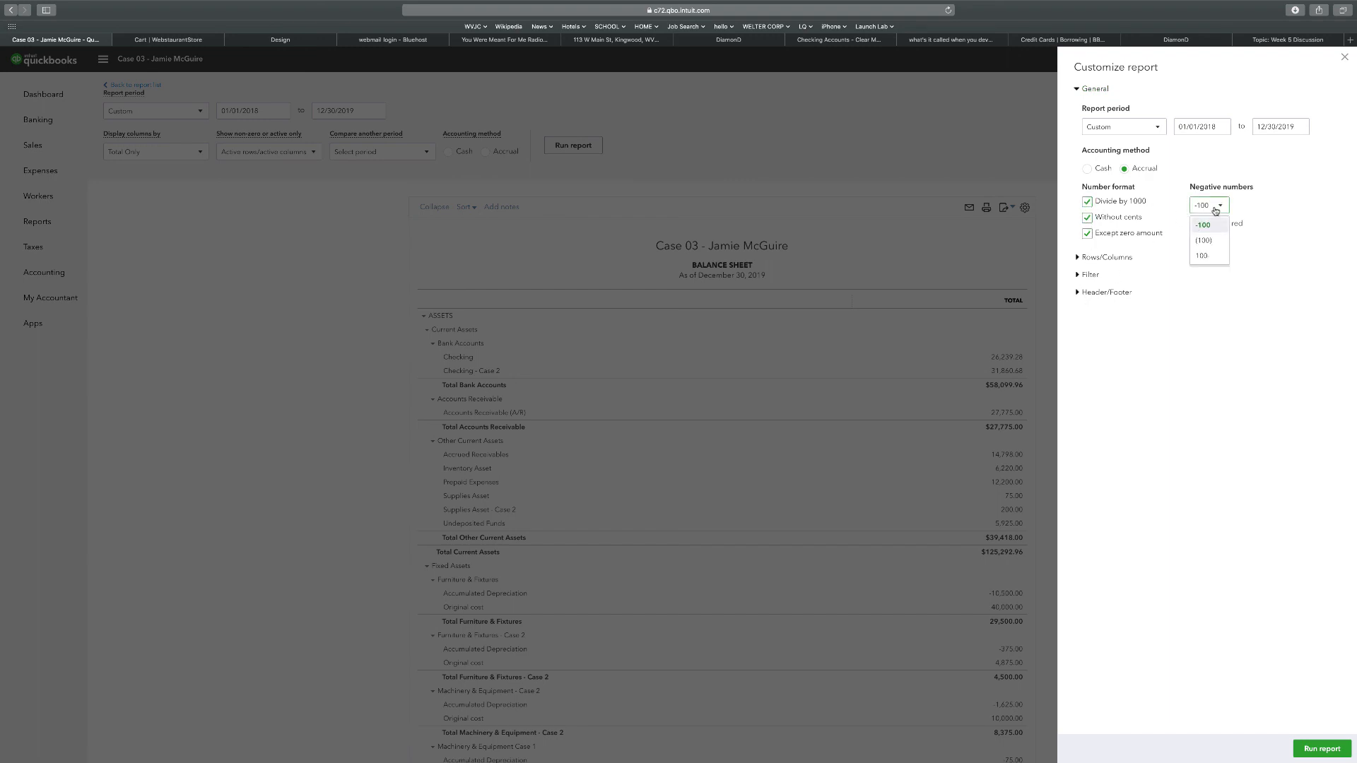
click(1199, 233)
click(1195, 225)
click(1316, 749)
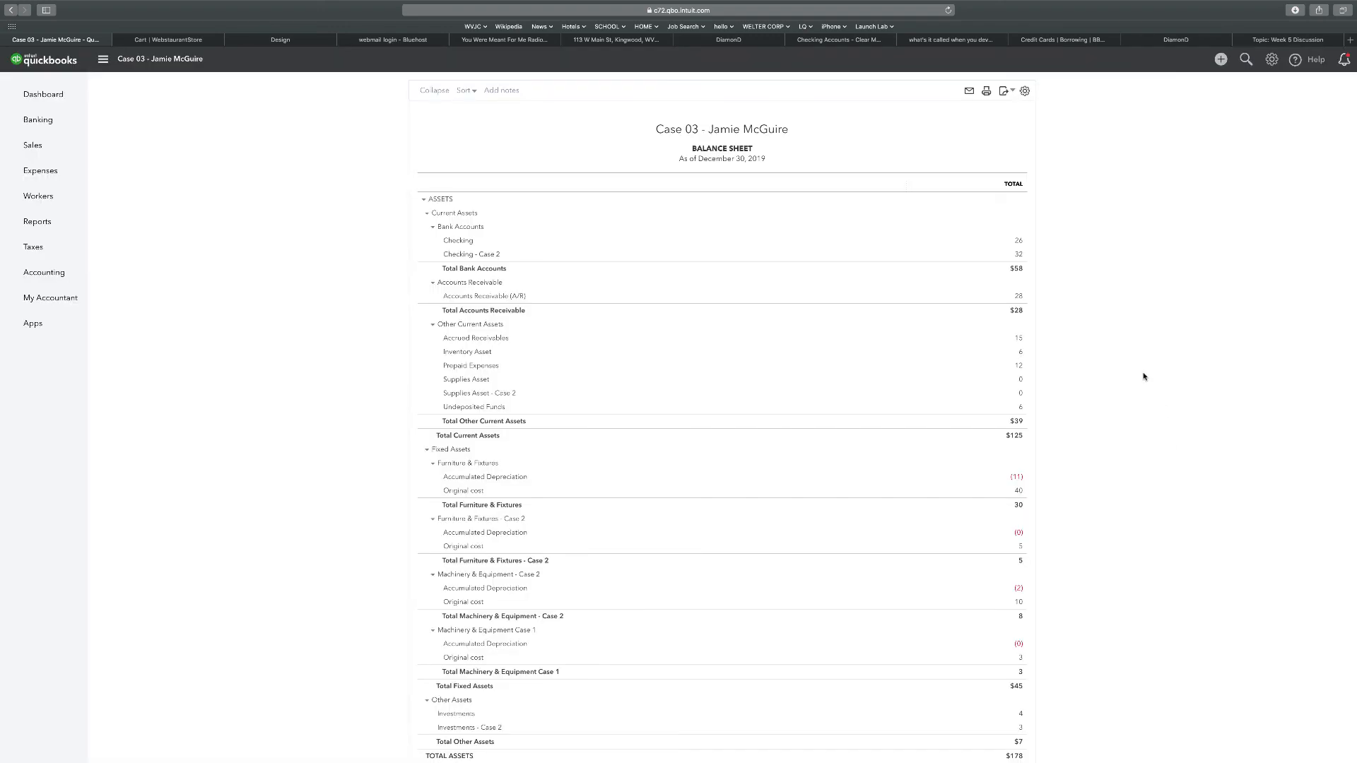
scroll(992, 258, down, 5)
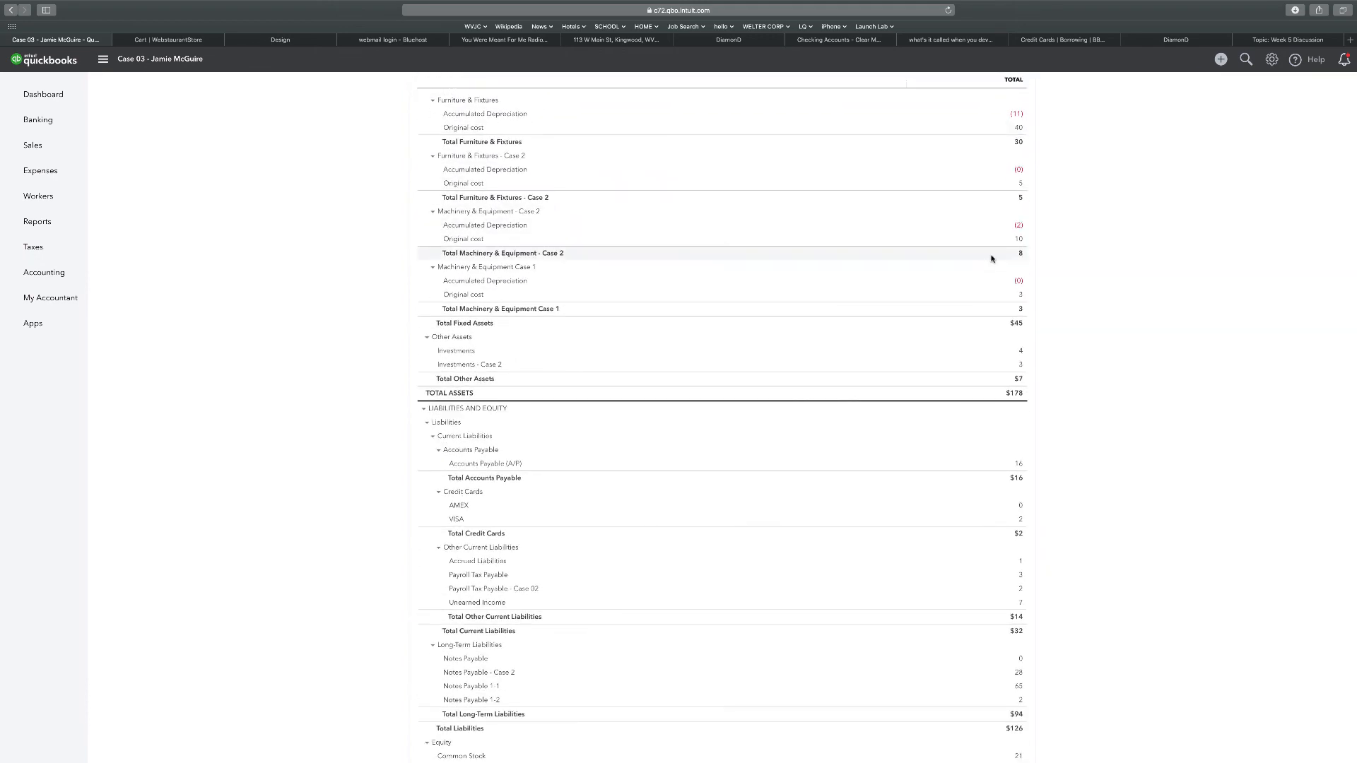
scroll(992, 259, down, 3)
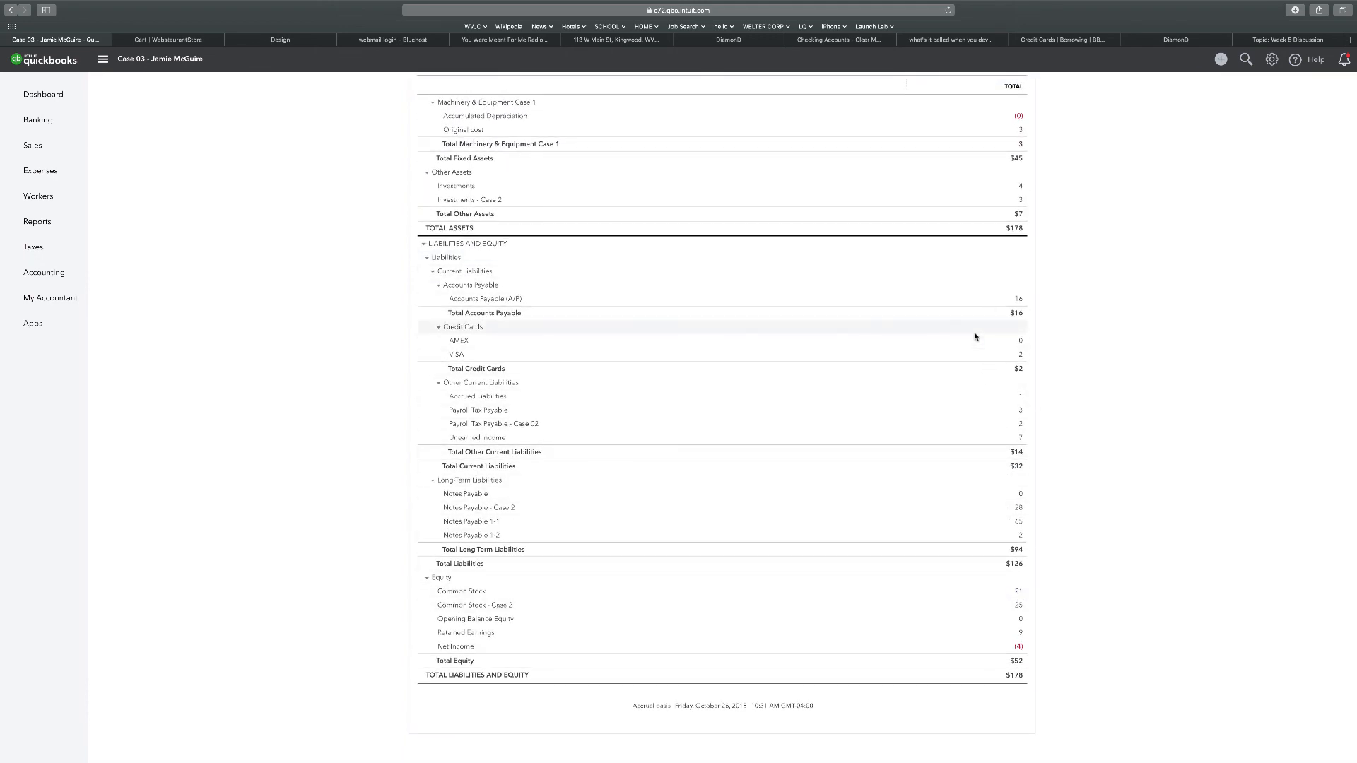
scroll(974, 337, up, 1)
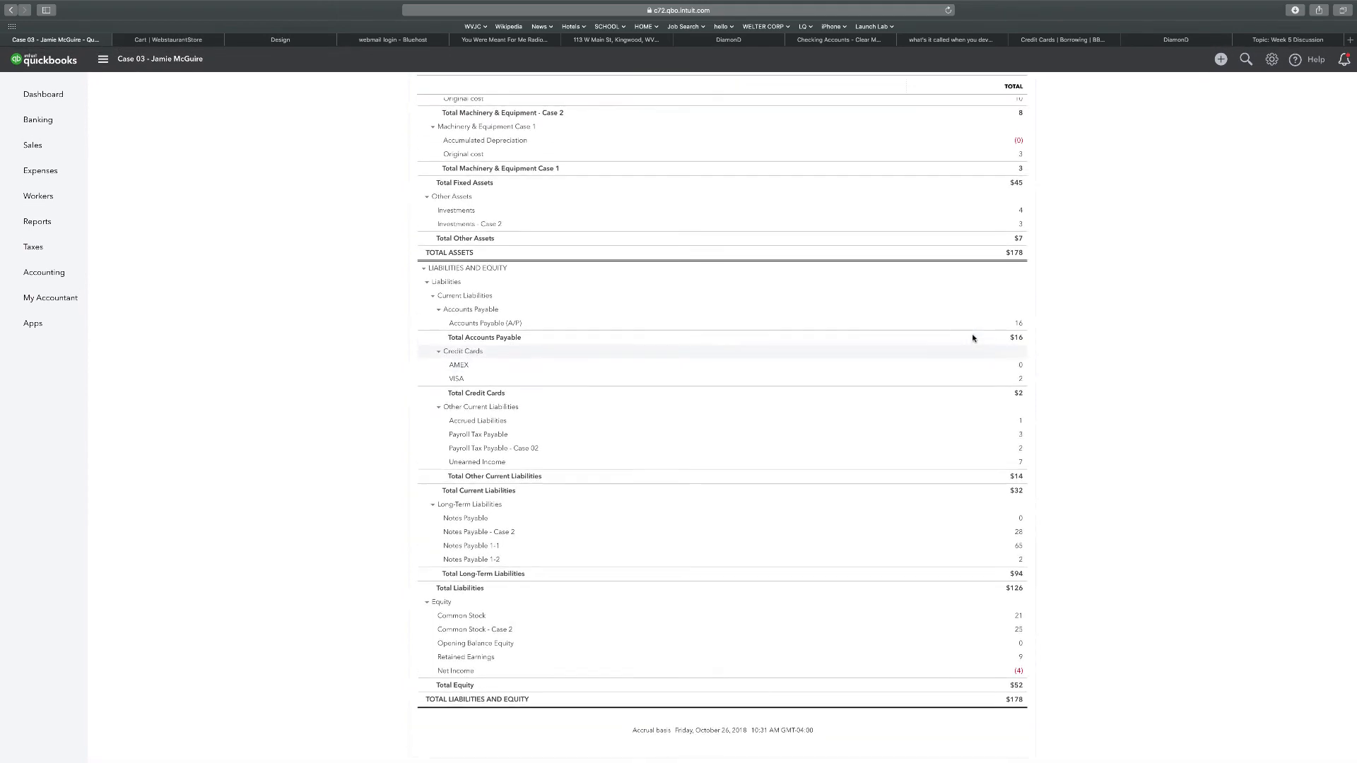
scroll(972, 337, down, 1)
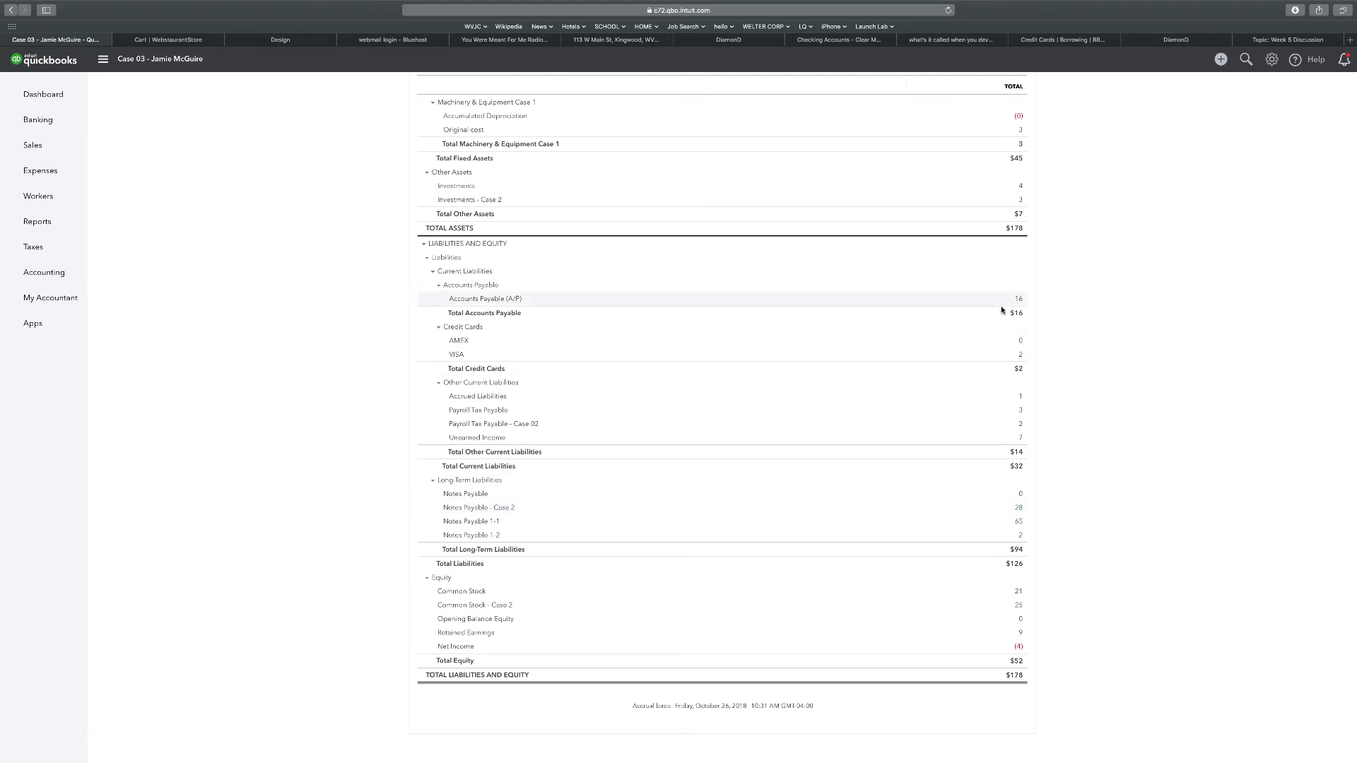
Turn off Divide by 1000 in the report customization and look over the Rows/Columns and Filter options.
scroll(1001, 311, up, 10)
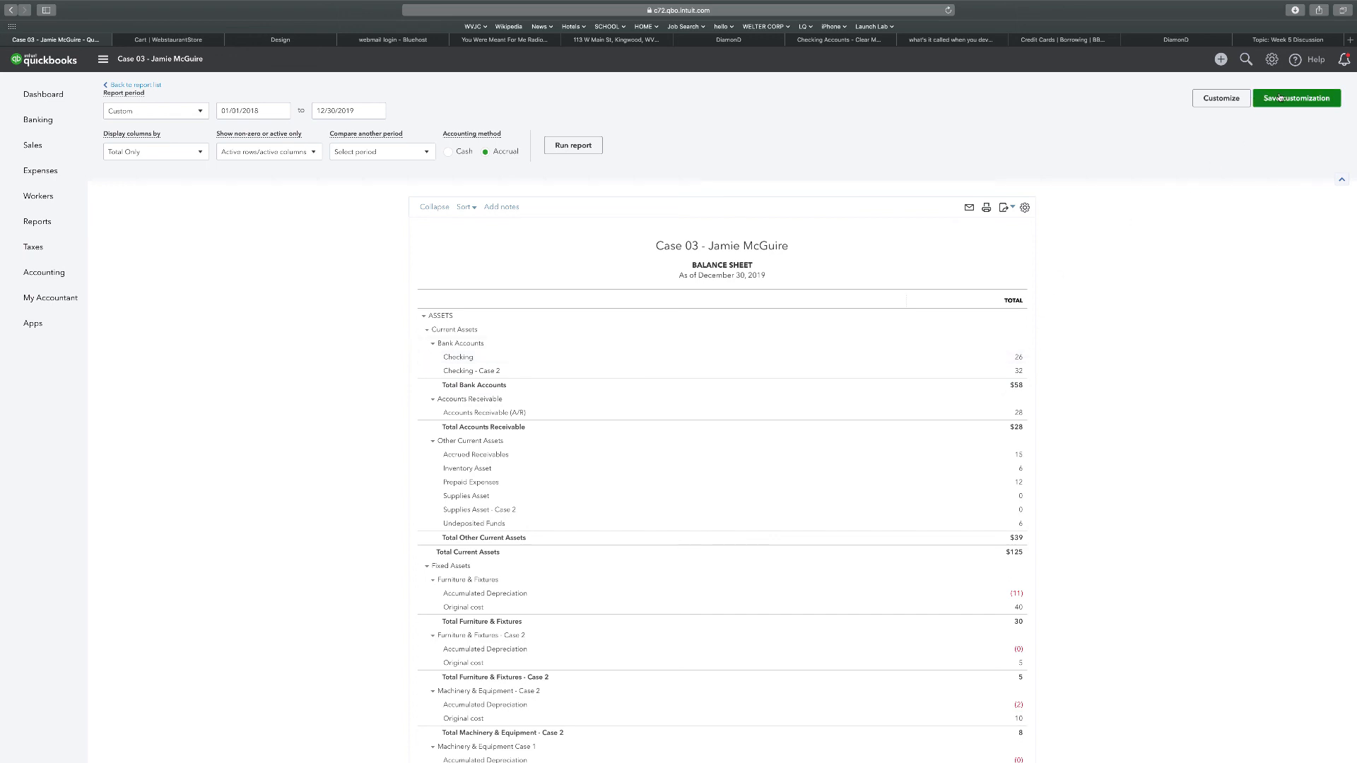
click(1228, 101)
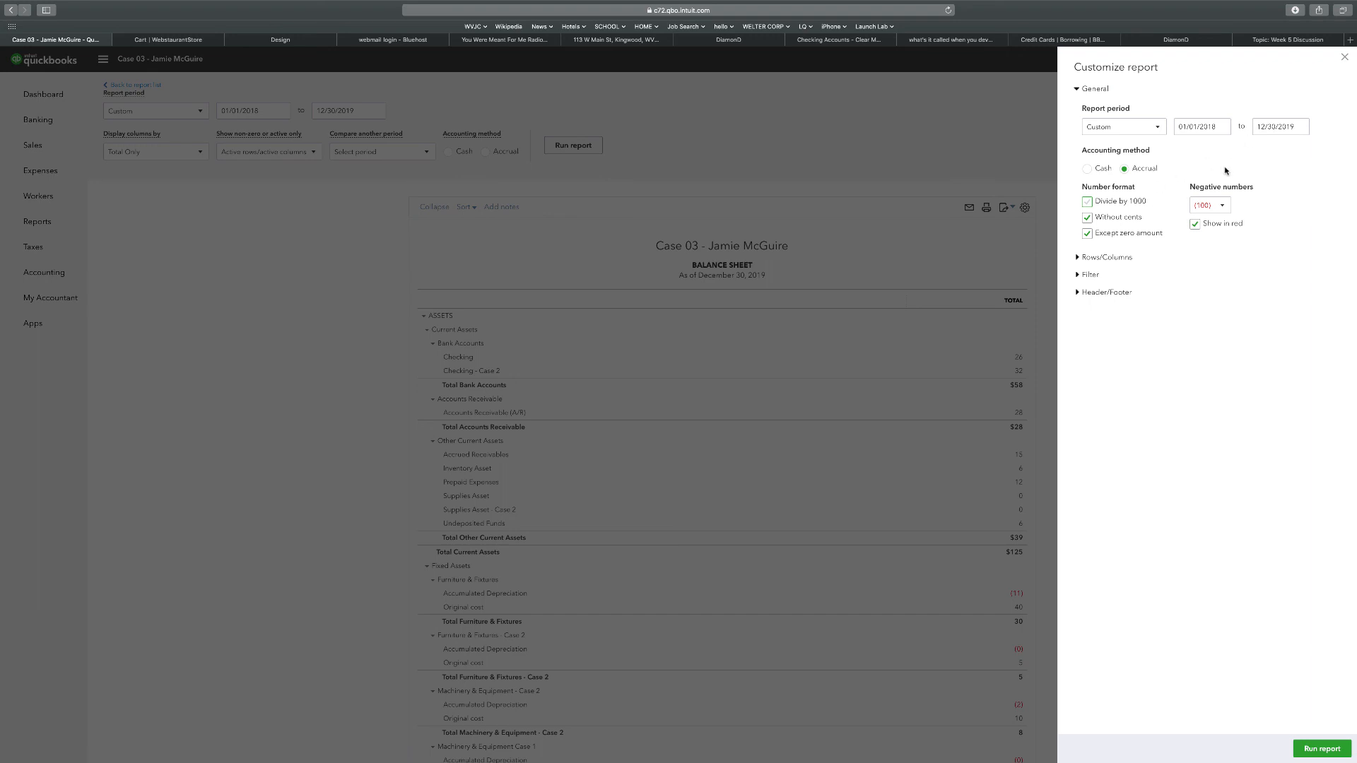
click(1078, 258)
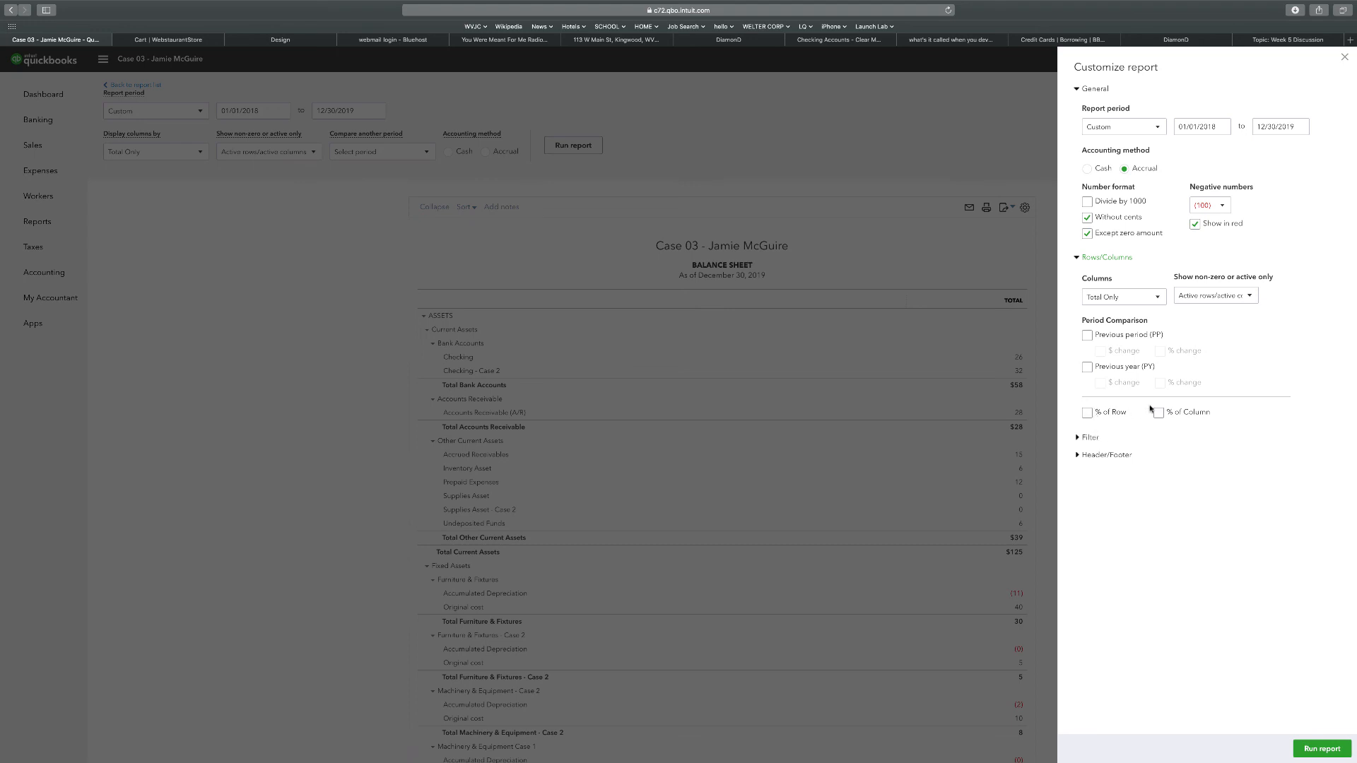
click(1078, 439)
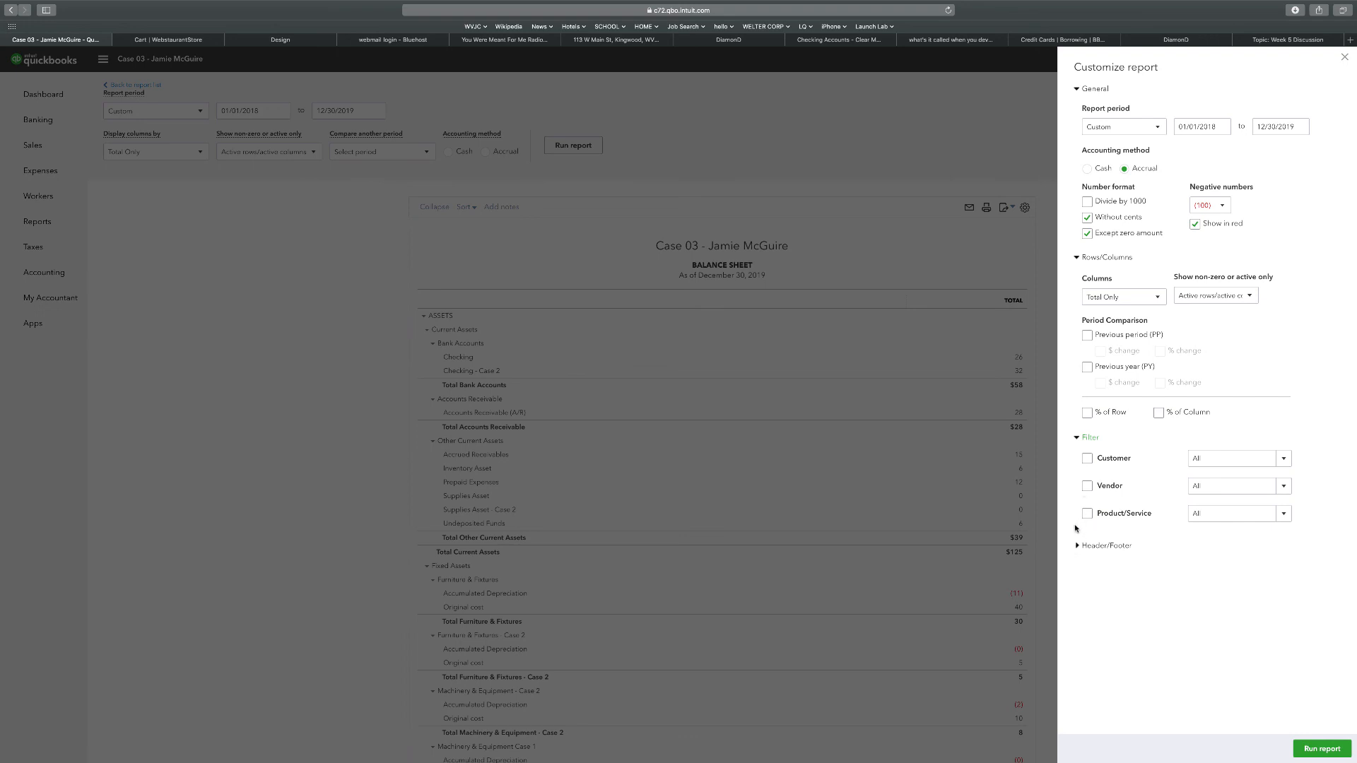
click(1080, 439)
Hide the company name, report title, report period, date prepared, time prepared and report basis from the Balance Sheet and run it.
click(1077, 456)
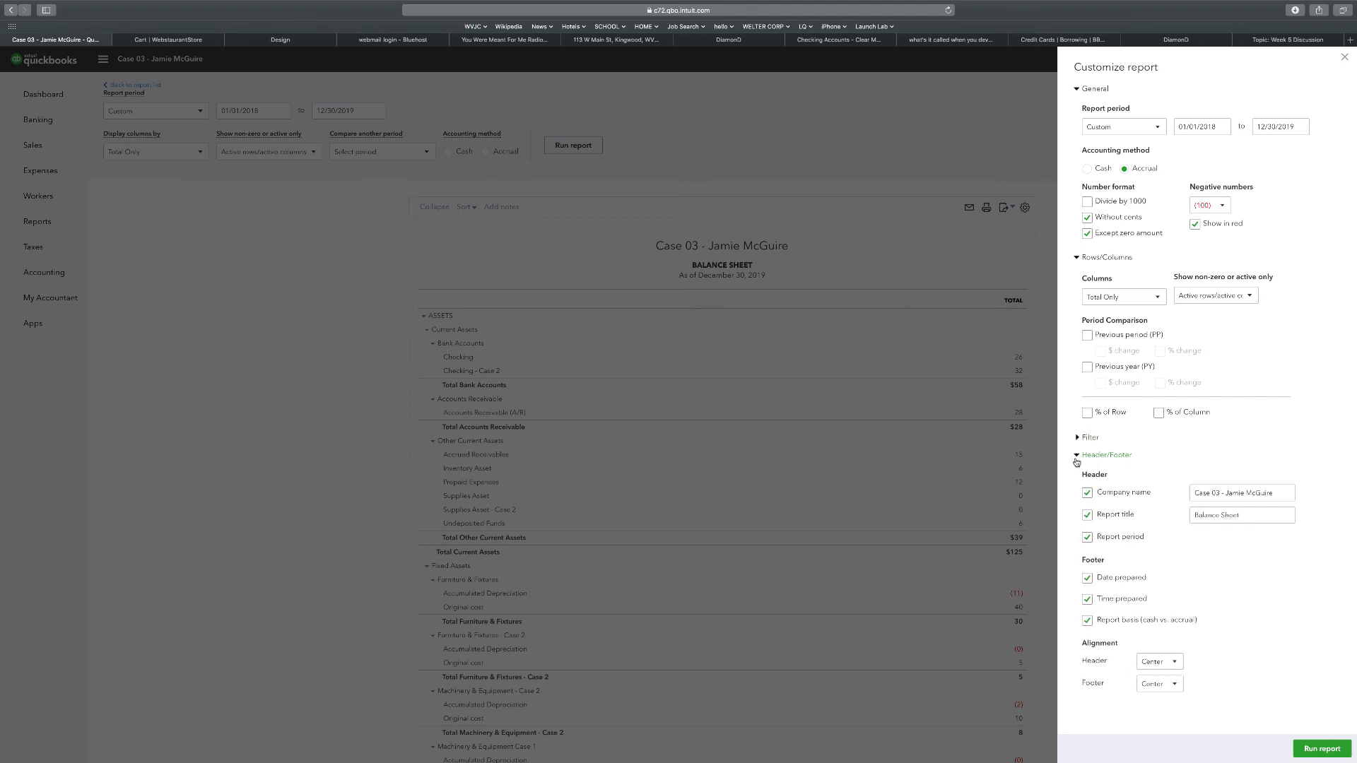
click(1087, 497)
click(1087, 516)
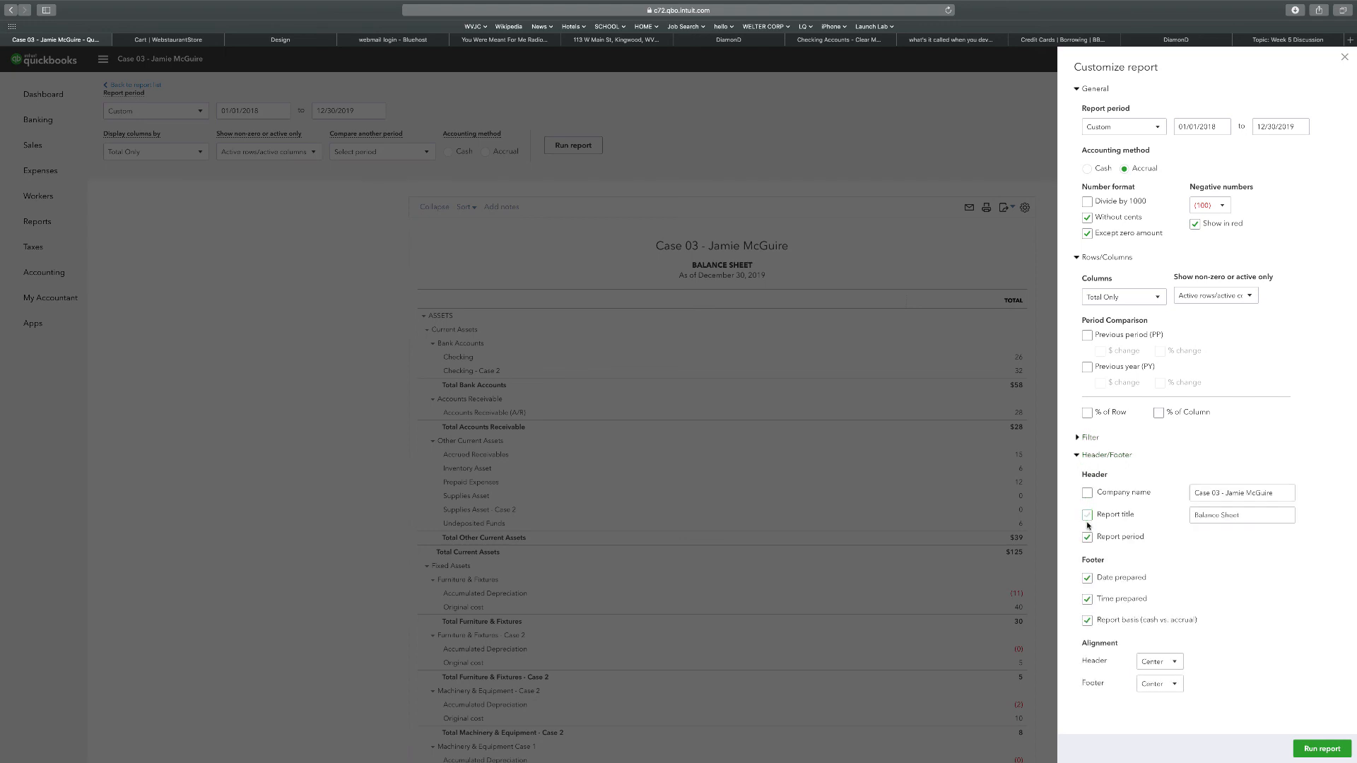
click(1087, 537)
click(1088, 578)
click(1087, 600)
click(1087, 620)
click(1322, 749)
Examine the Balance Sheet without its header and footer, from the heading area down through liabilities and equity.
scroll(605, 203, down, 3)
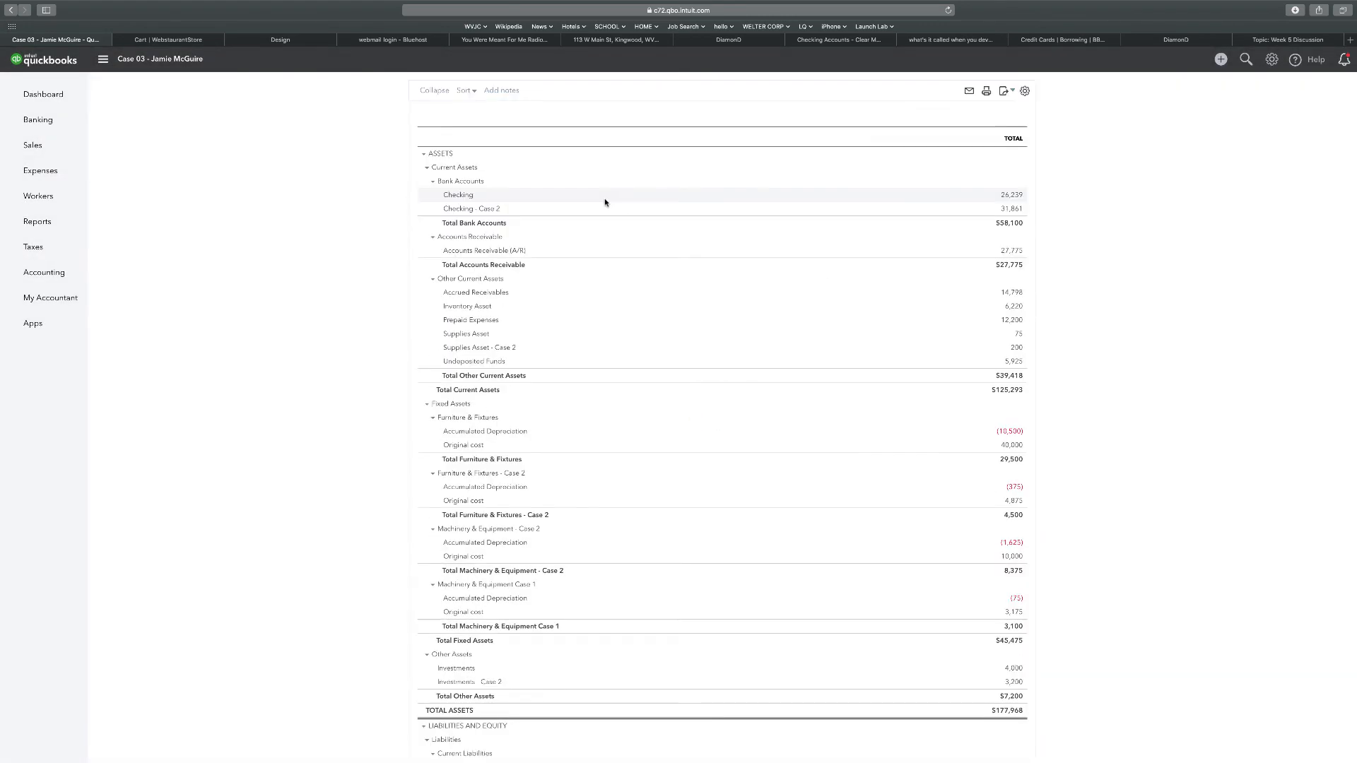
scroll(718, 198, up, 3)
scroll(718, 200, down, 5)
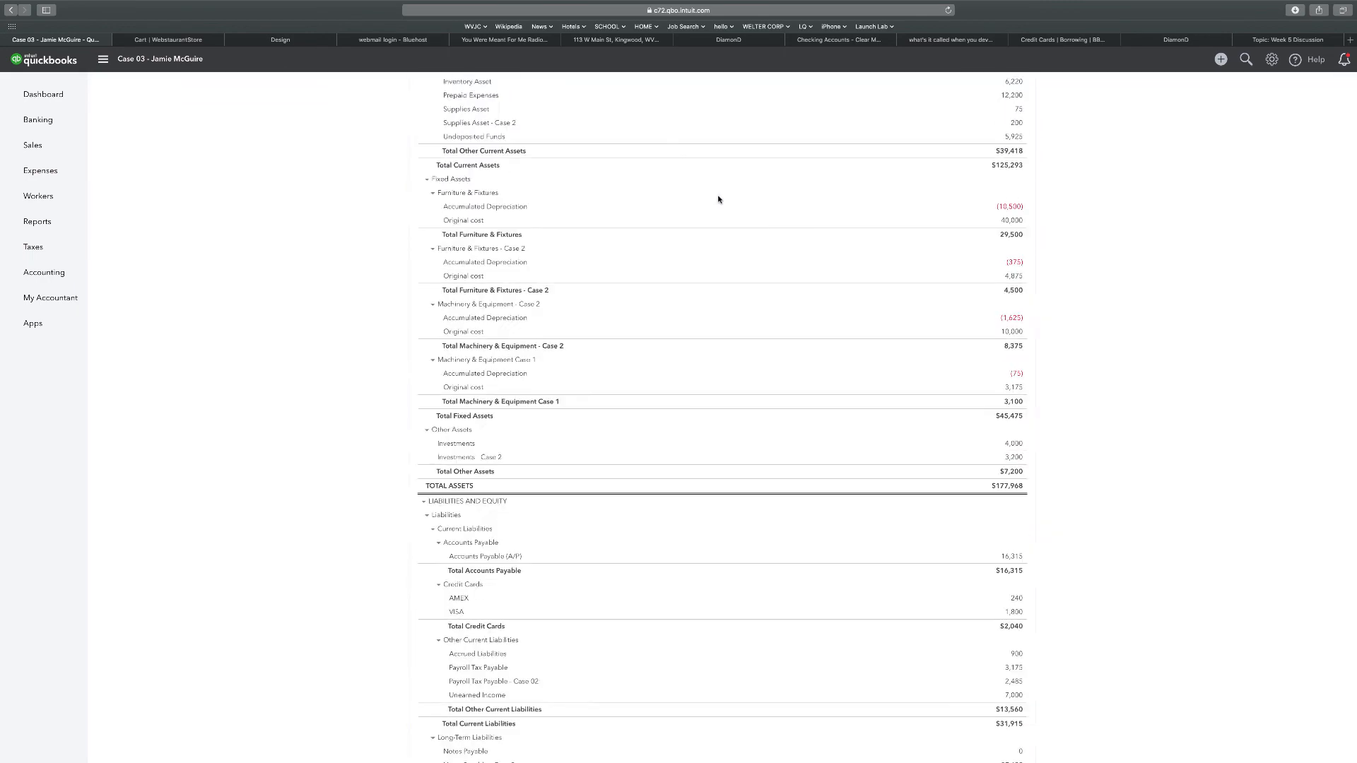
scroll(719, 199, down, 4)
scroll(717, 199, up, 5)
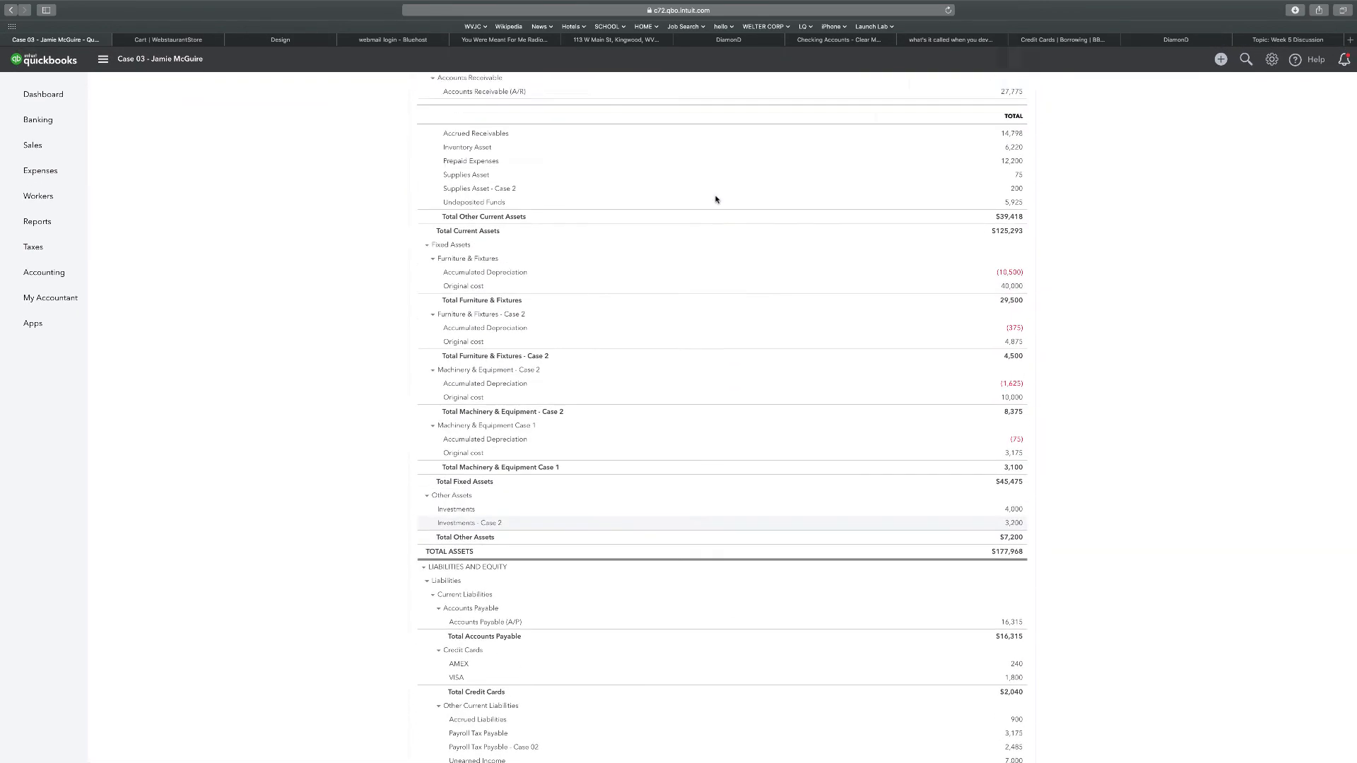
scroll(716, 199, up, 5)
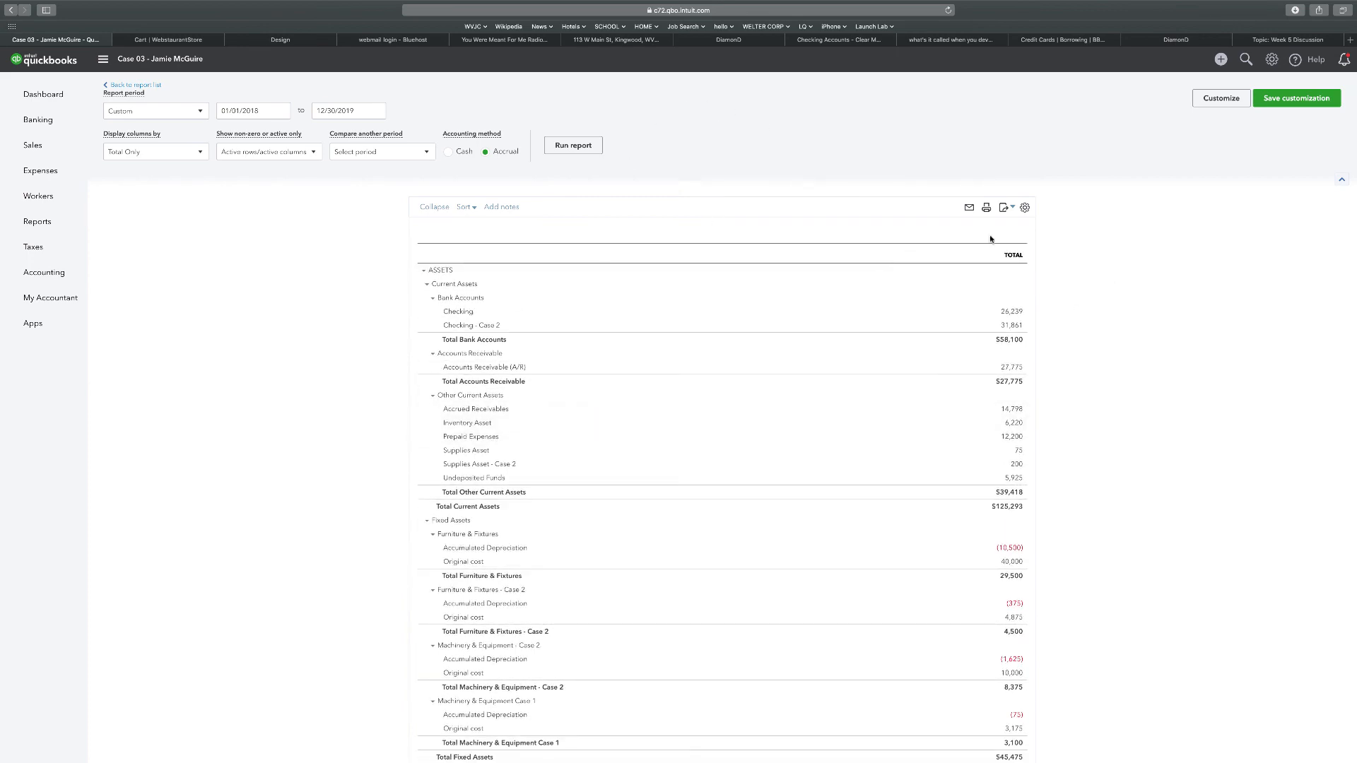
scroll(813, 266, down, 5)
scroll(812, 266, up, 6)
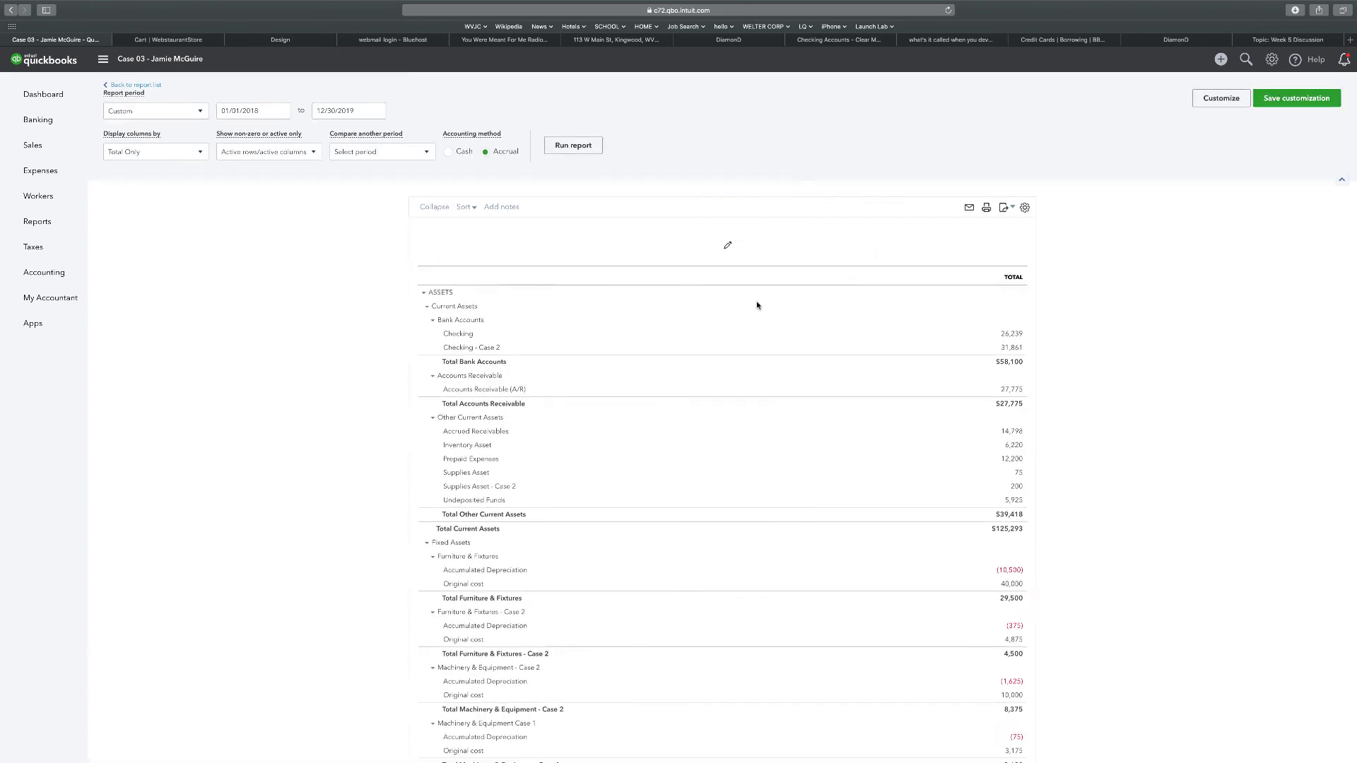
Restore the company name, report title, report period, date prepared, time prepared and report basis on the Balance Sheet and run it.
click(1212, 96)
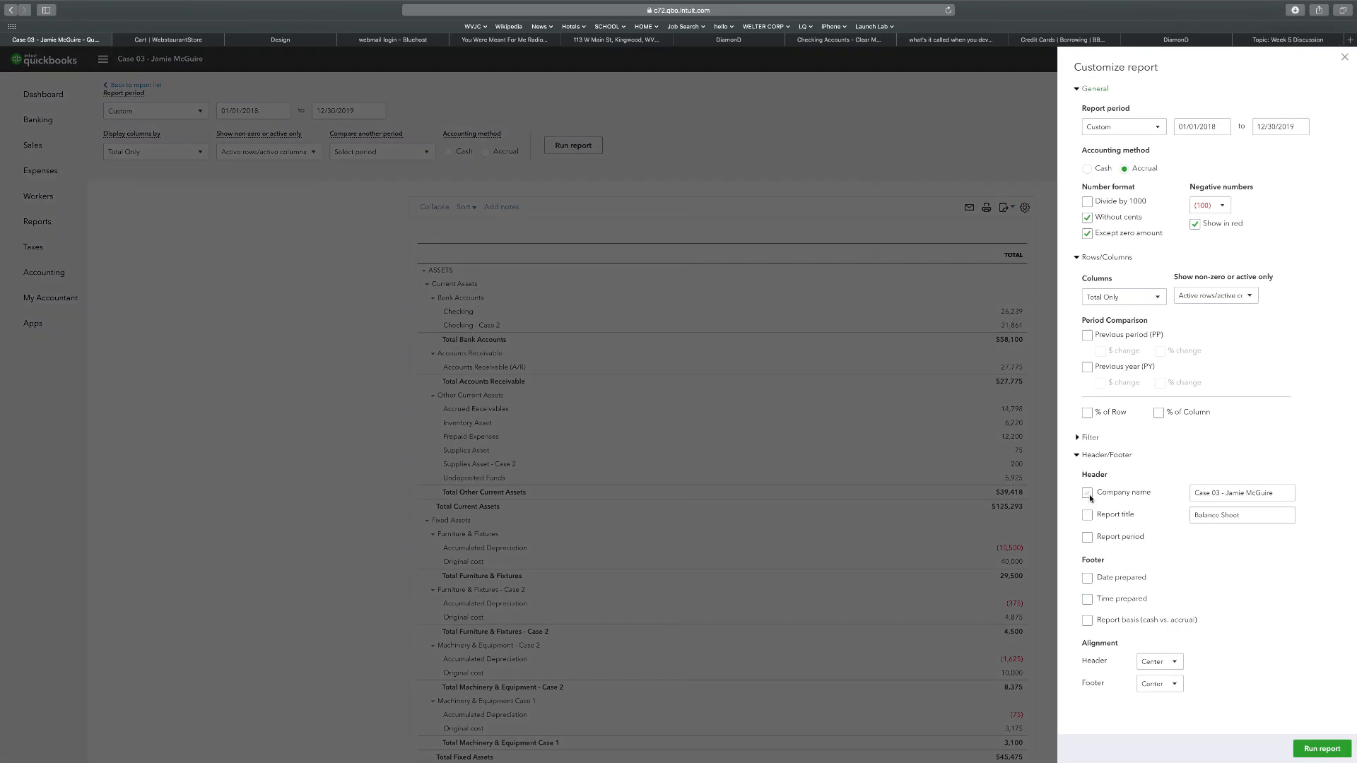
click(1089, 495)
click(1088, 516)
click(1088, 539)
click(1088, 579)
click(1088, 600)
click(1088, 621)
click(1312, 748)
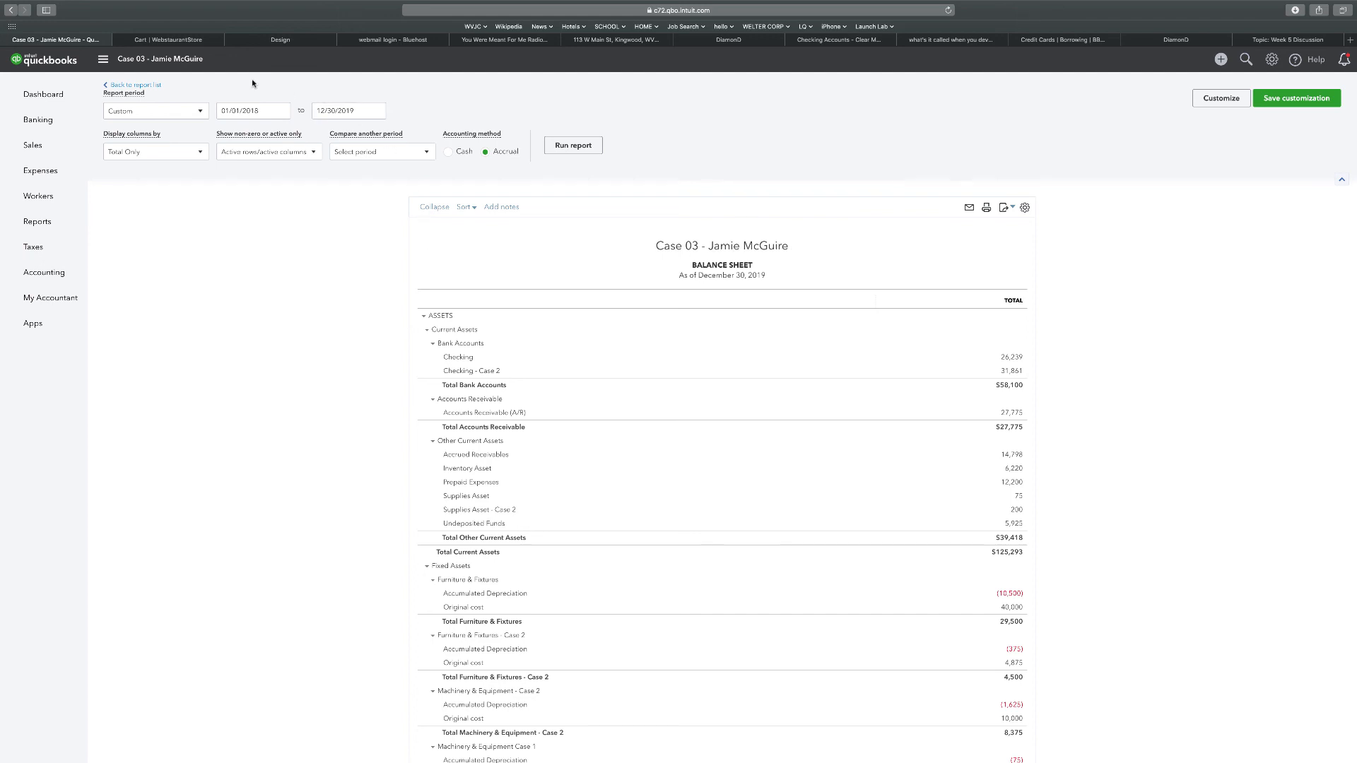
Return to the report list and open the Statement of Cash Flows from the Business overview reports.
click(138, 85)
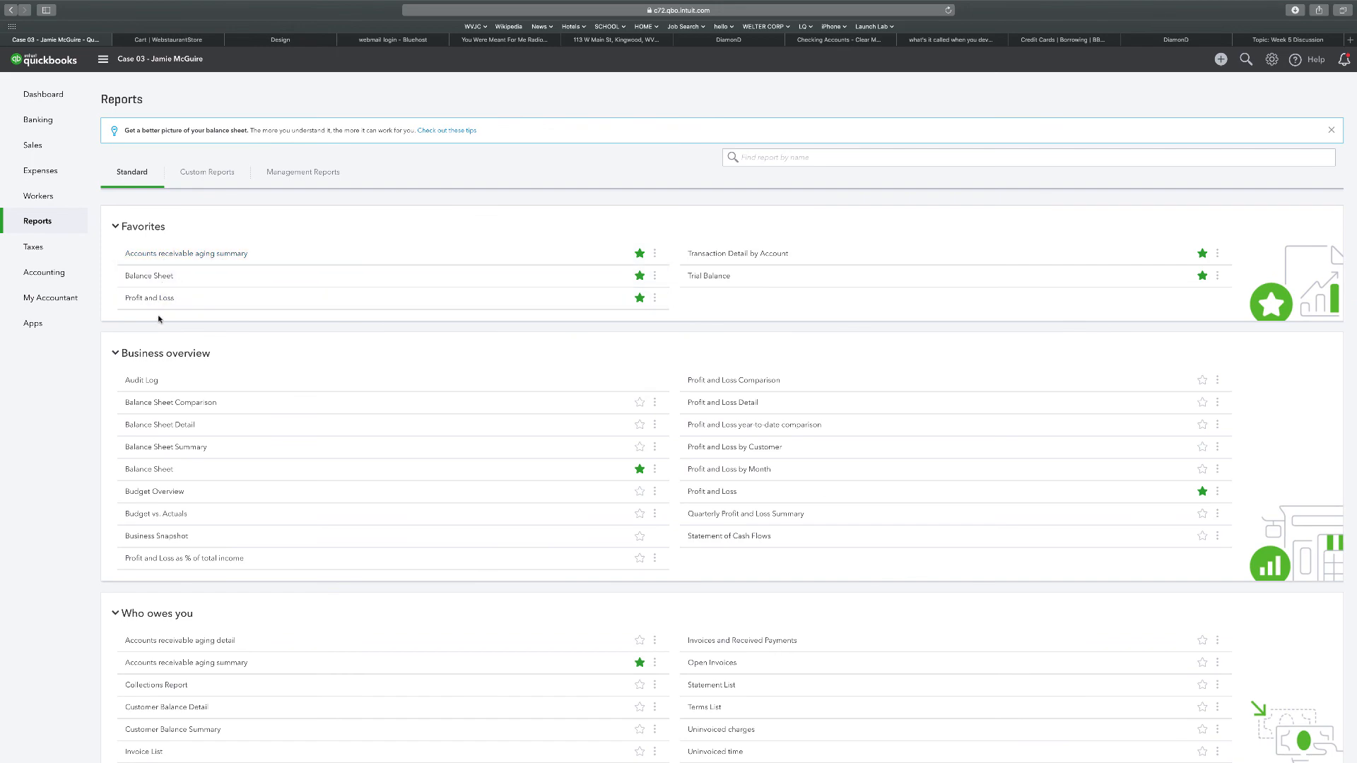
scroll(202, 443, down, 3)
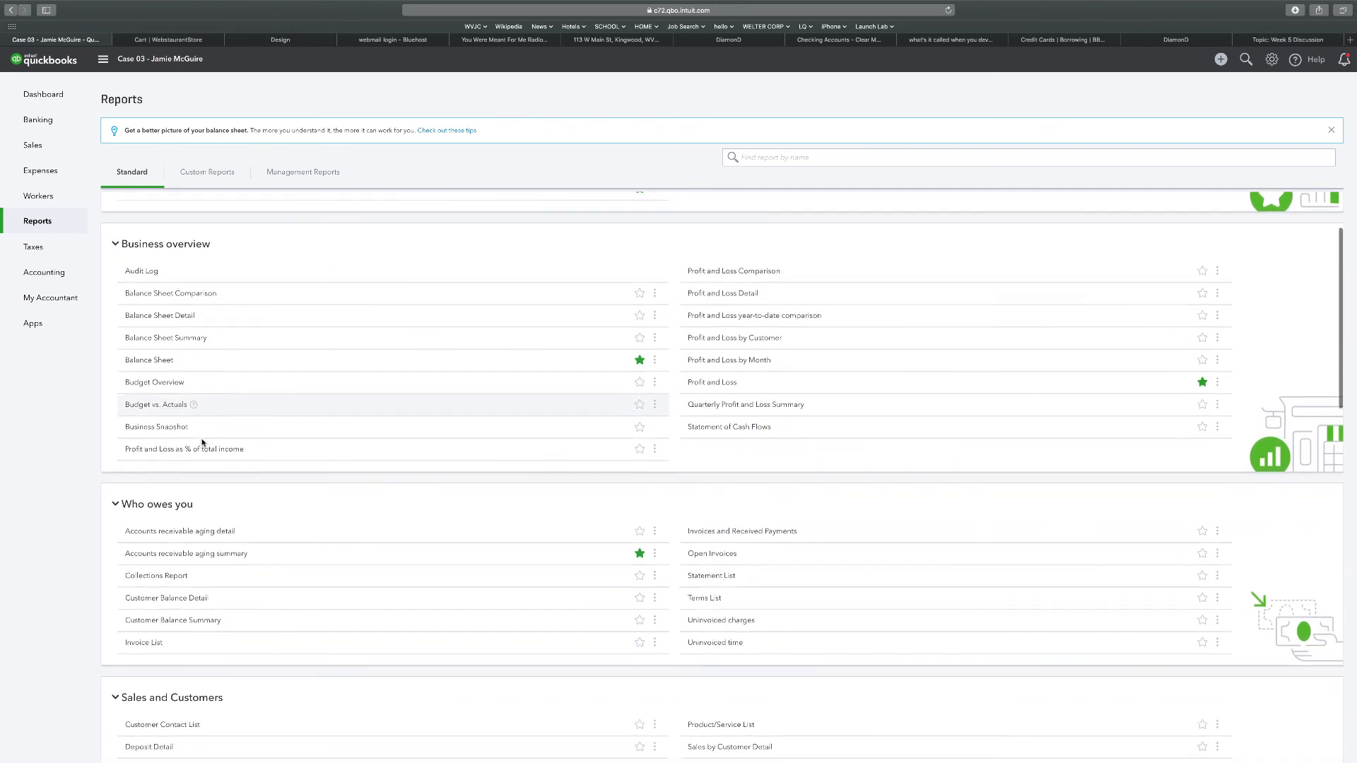
click(718, 428)
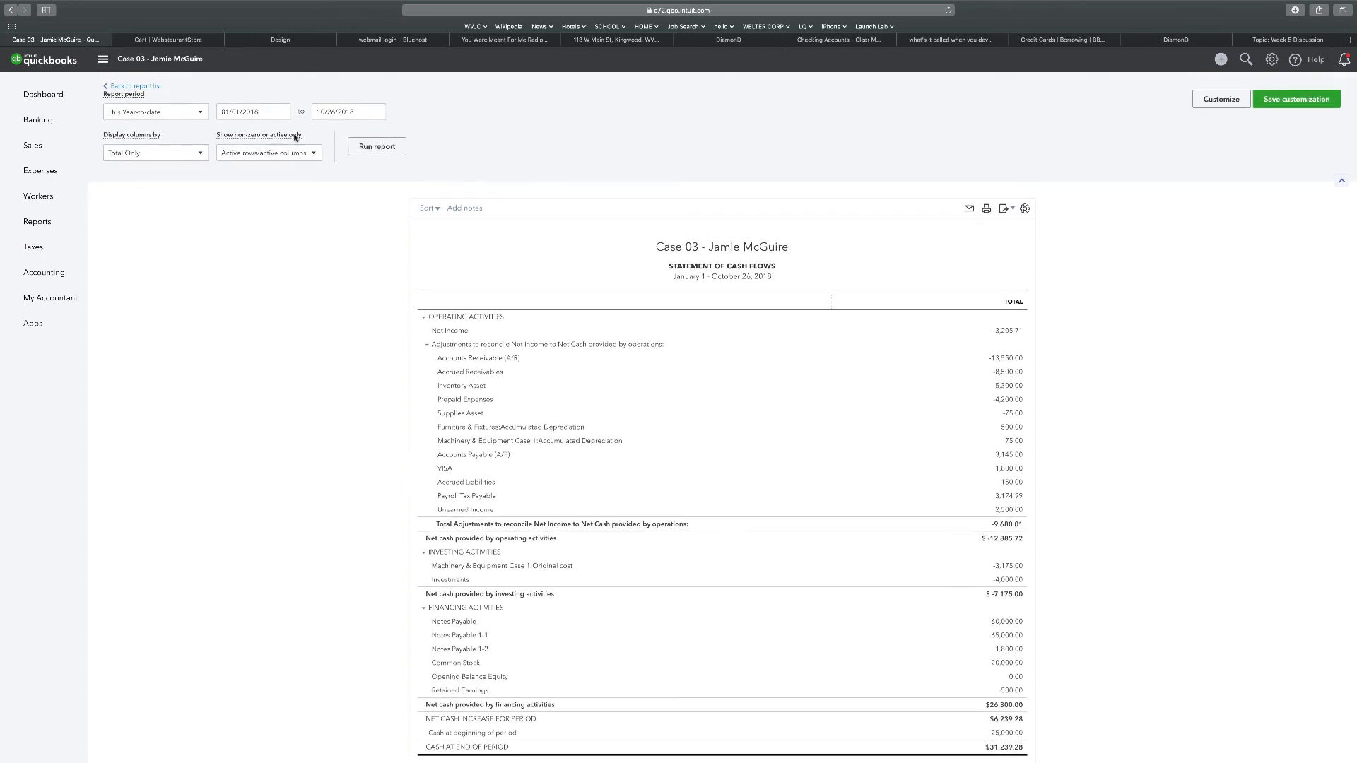
Set the Statement of Cash Flows period to 12/31/2017 through 12/30/2018 and run the report.
click(276, 115)
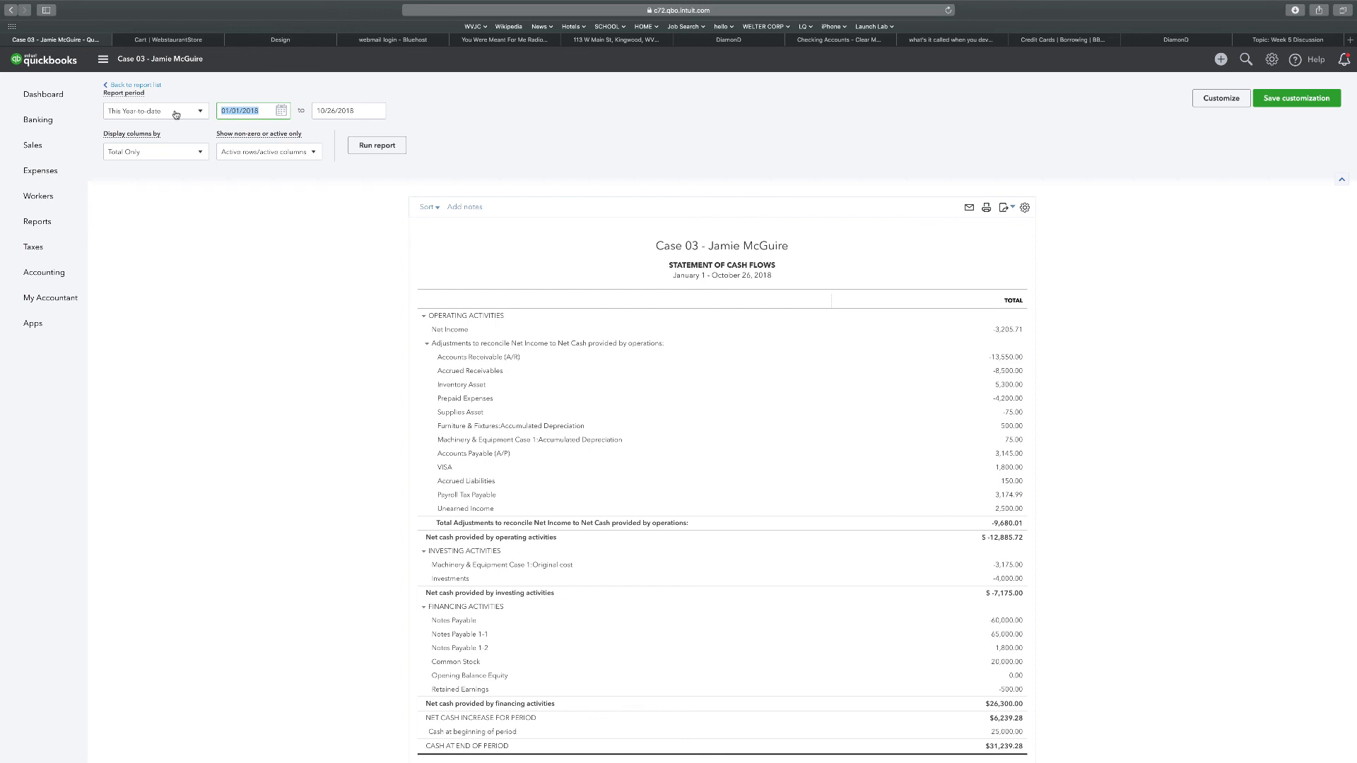
text(12/31/17)
key(Tab)
text(12)
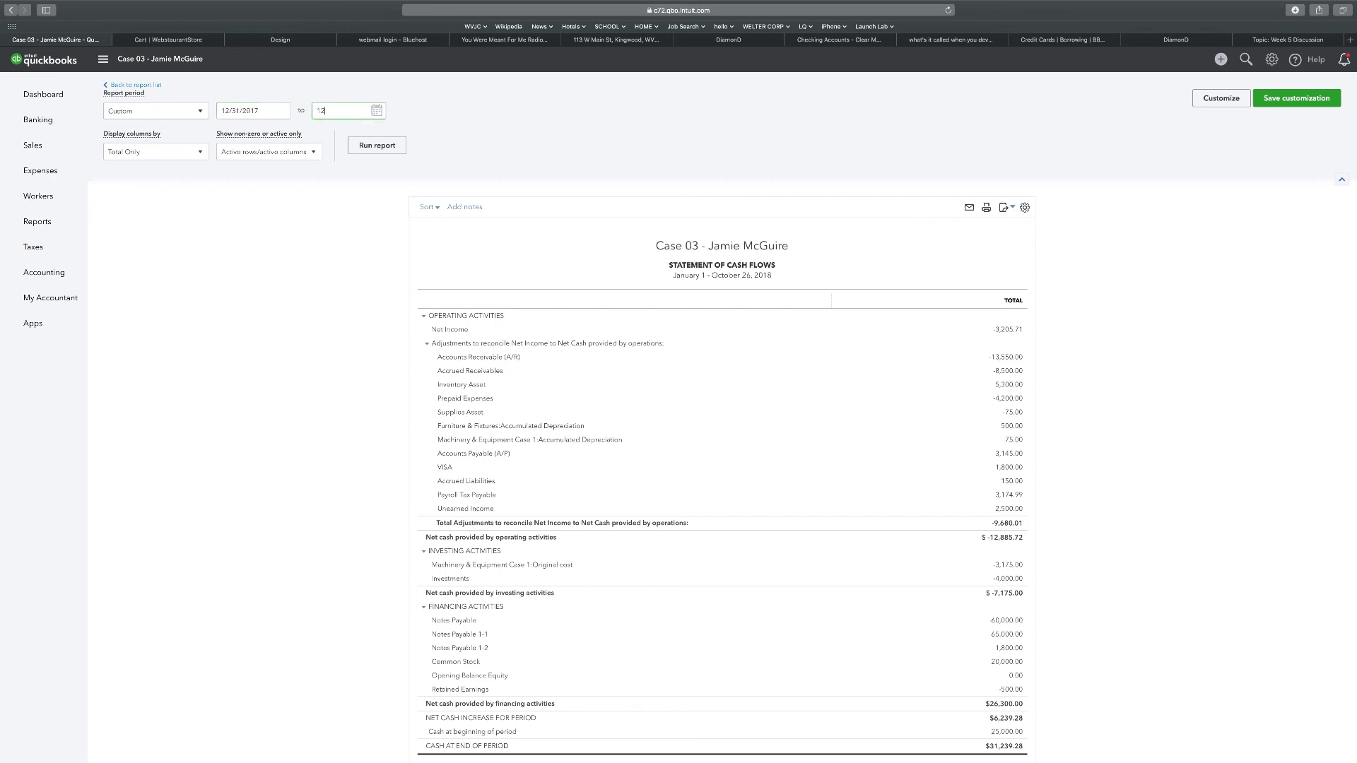
text(/30/18)
click(387, 151)
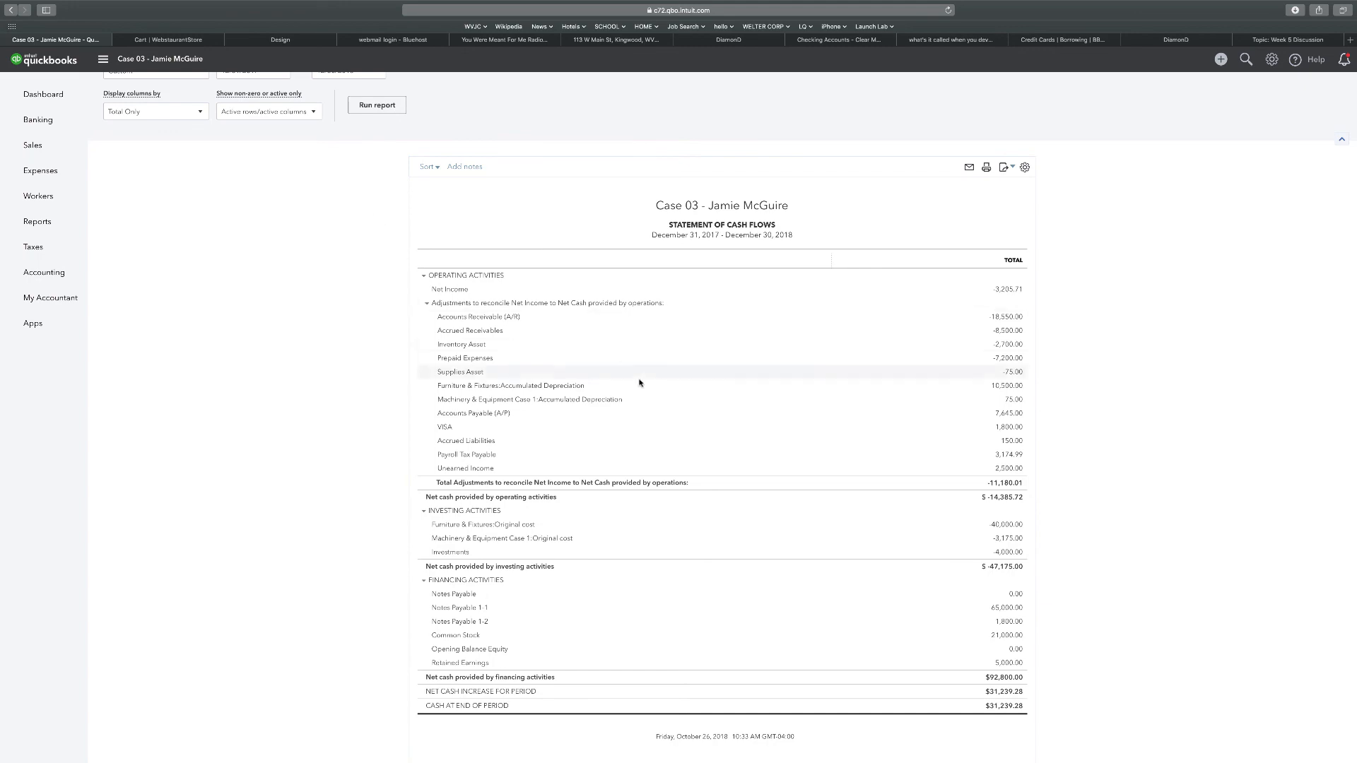
Review the Statement of Cash Flows, focusing on the net cash provided by operating activities.
scroll(962, 403, down, 1)
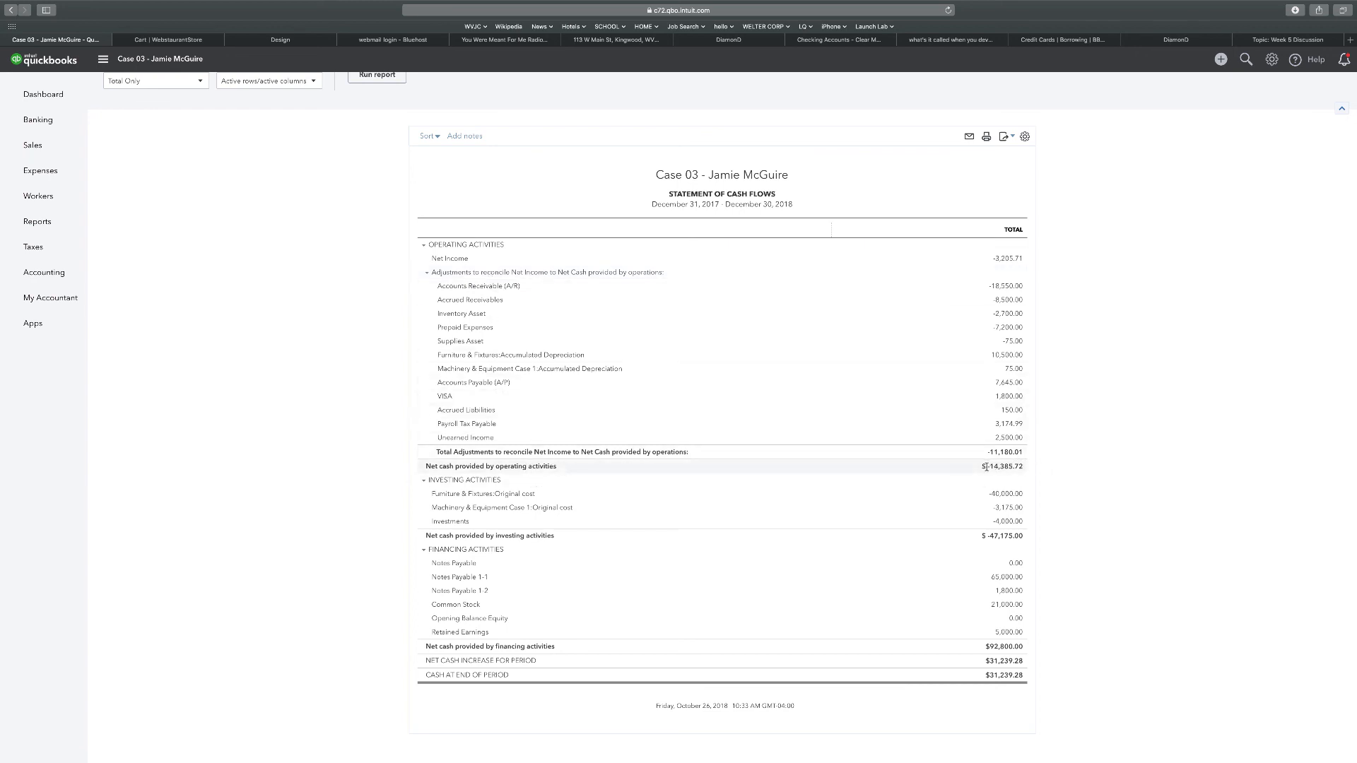
drag(987, 467, 1089, 467)
click(1089, 467)
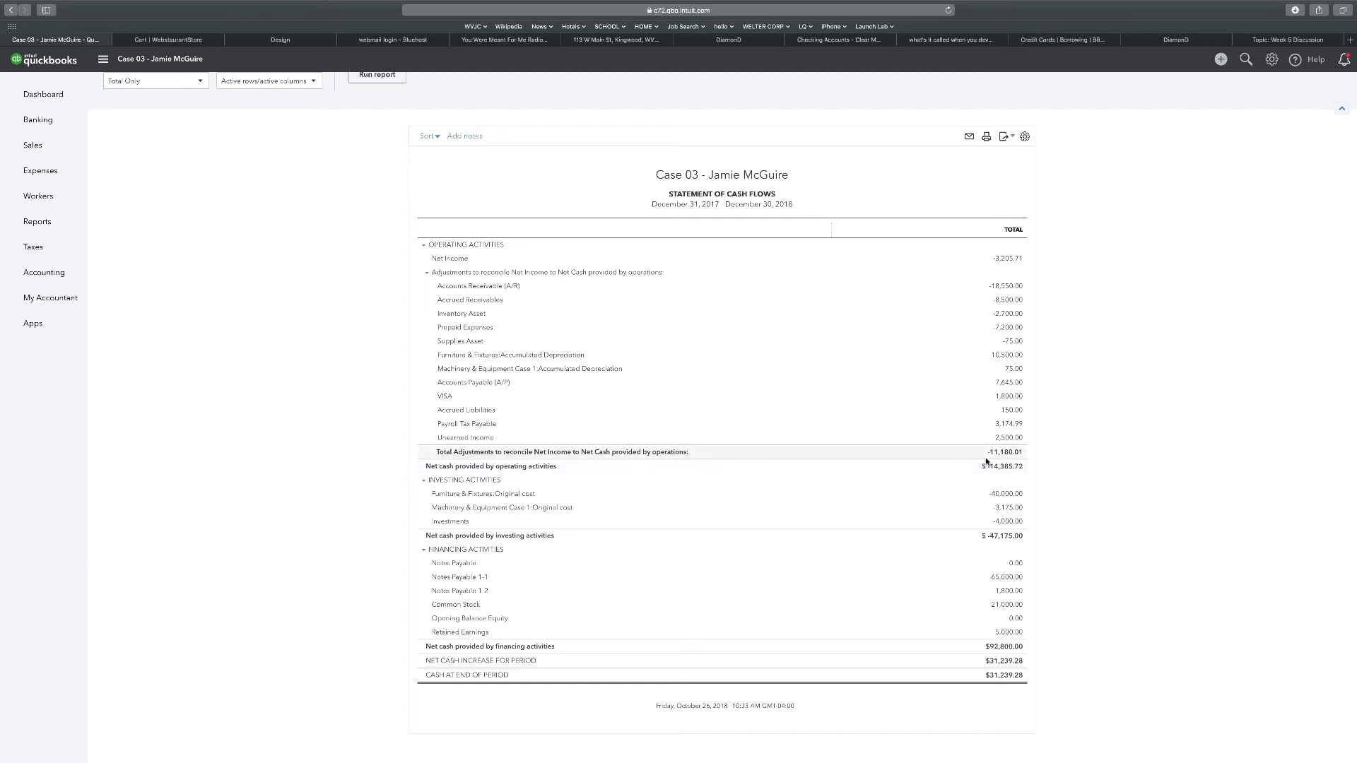
drag(1021, 470, 964, 468)
click(1051, 468)
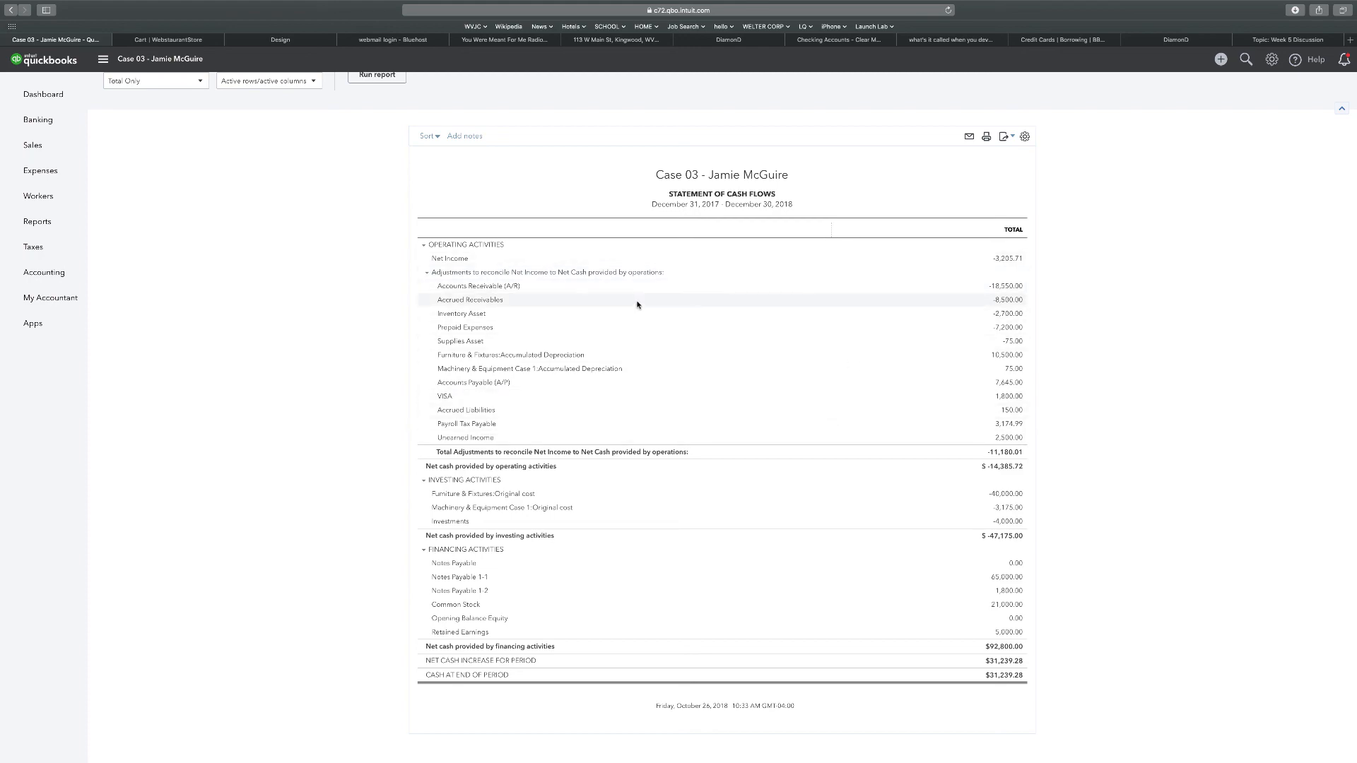
scroll(636, 304, up, 2)
click(200, 152)
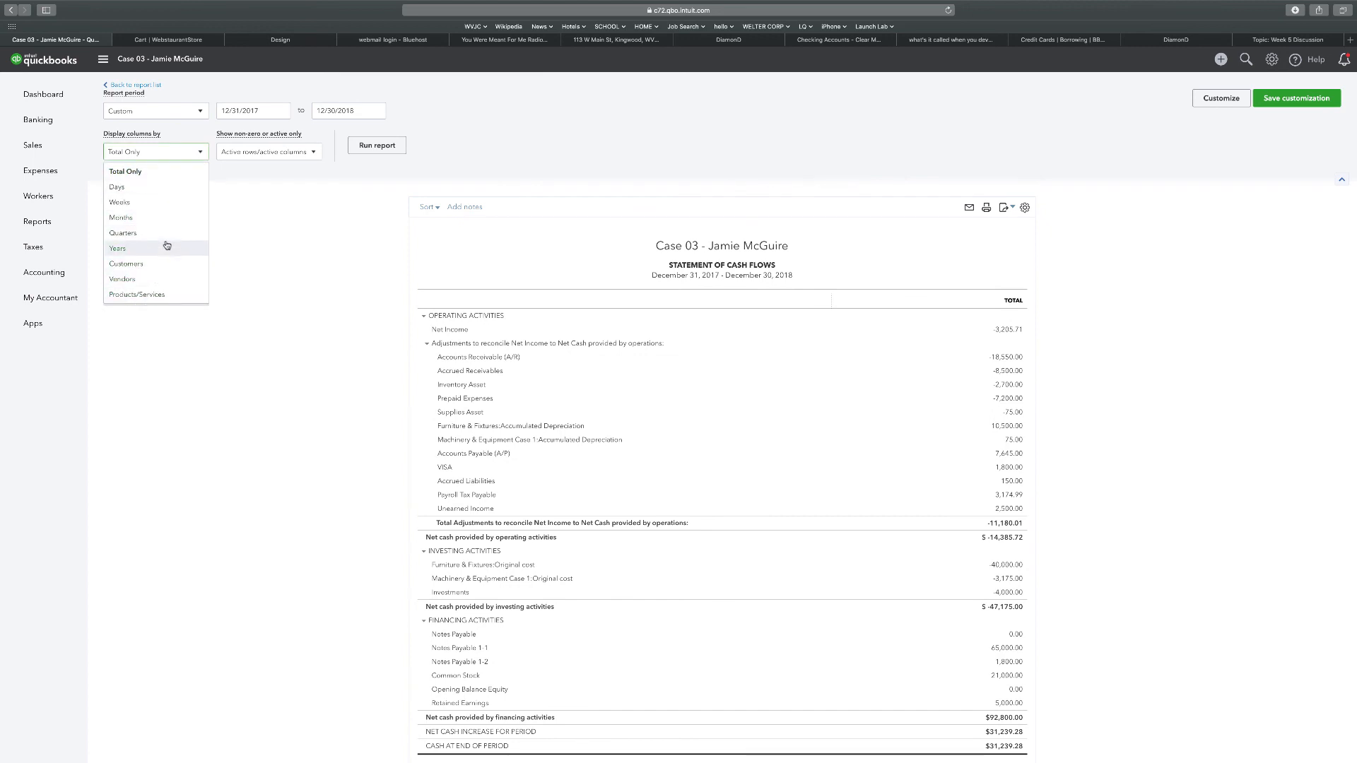
click(325, 191)
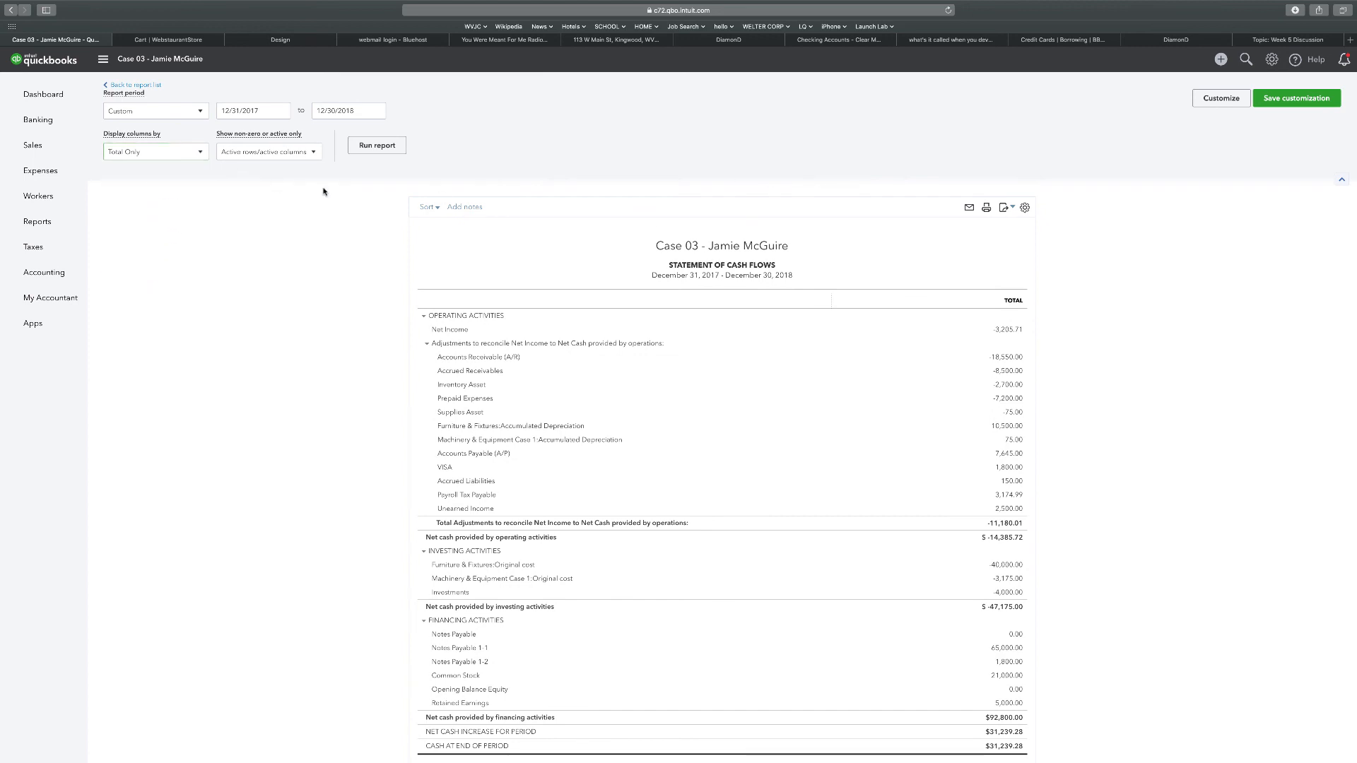
Customize the Statement of Cash Flows to divide by 1000, omit cents and show negatives as (100) in red, and run it.
click(1220, 98)
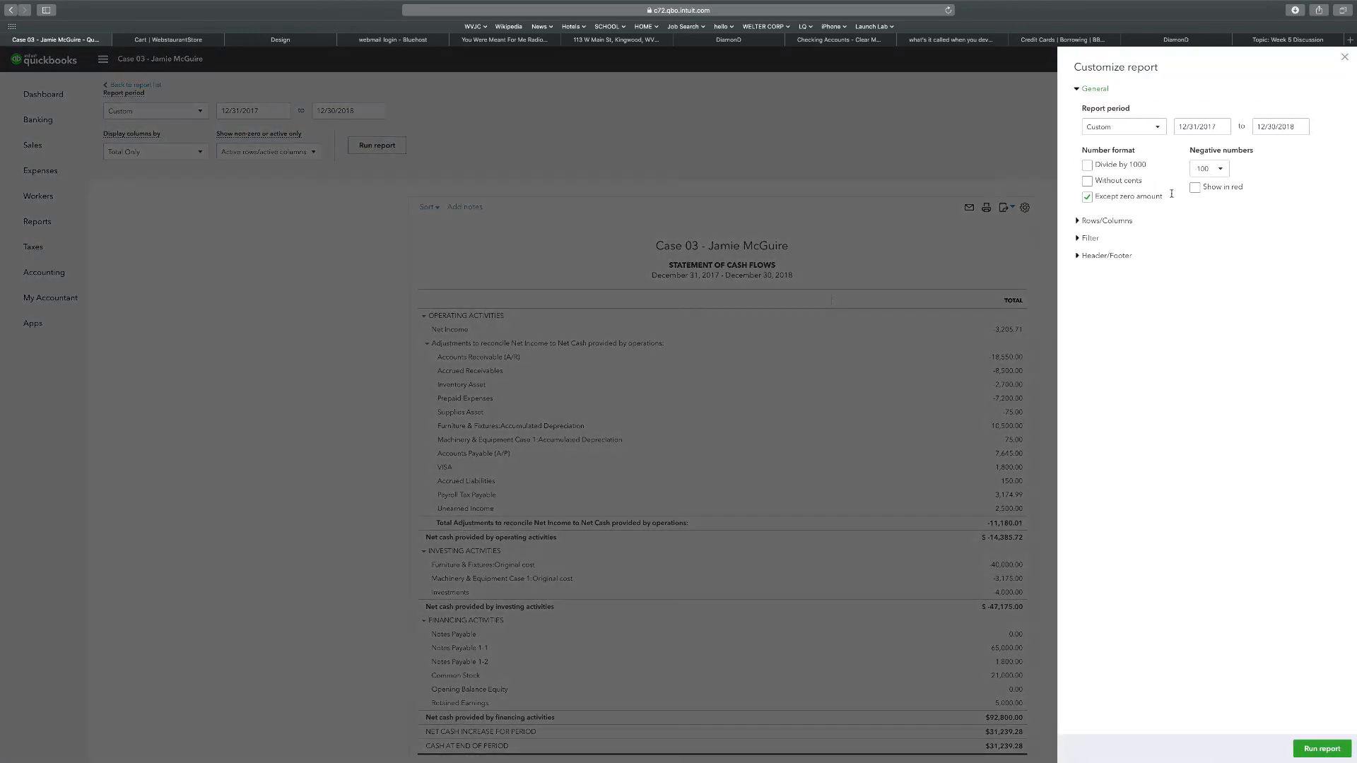
click(1087, 166)
click(1088, 182)
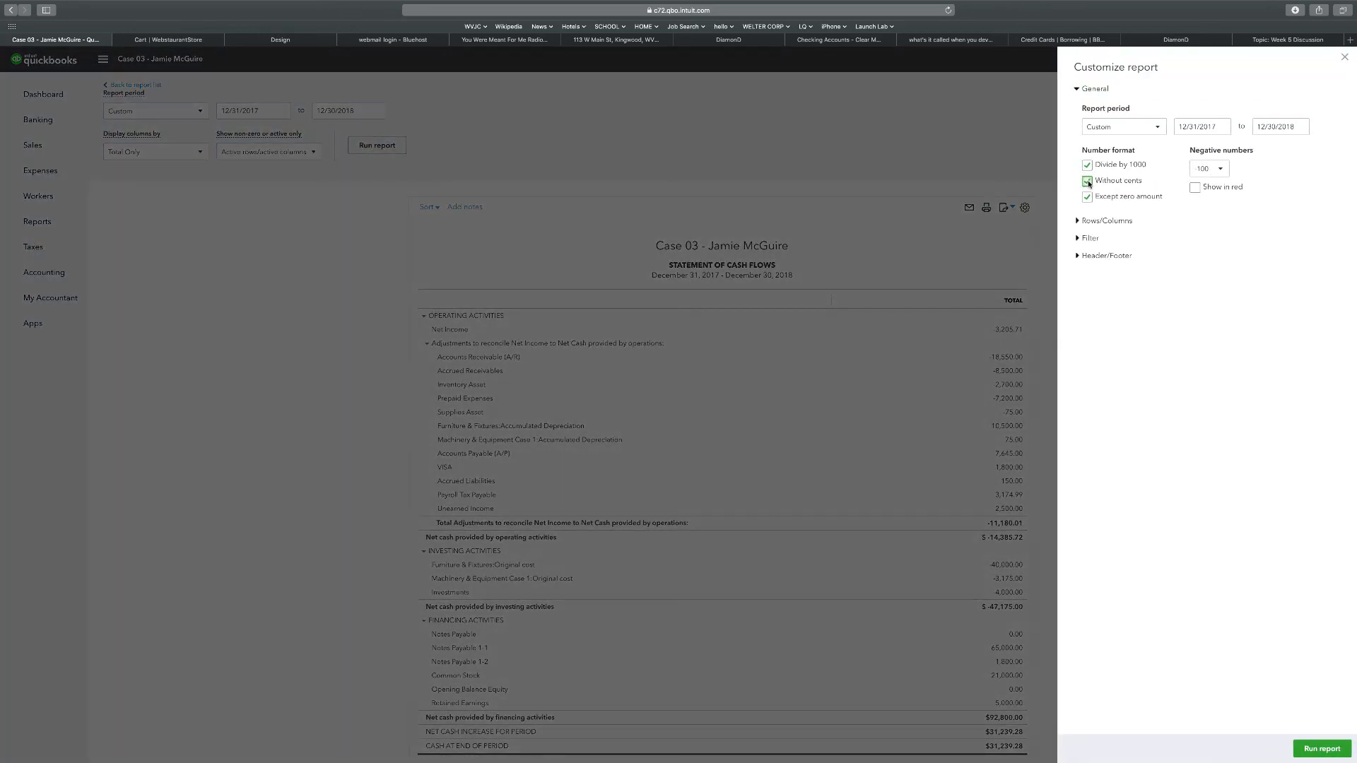
click(1224, 172)
click(1209, 207)
click(1195, 188)
click(1079, 256)
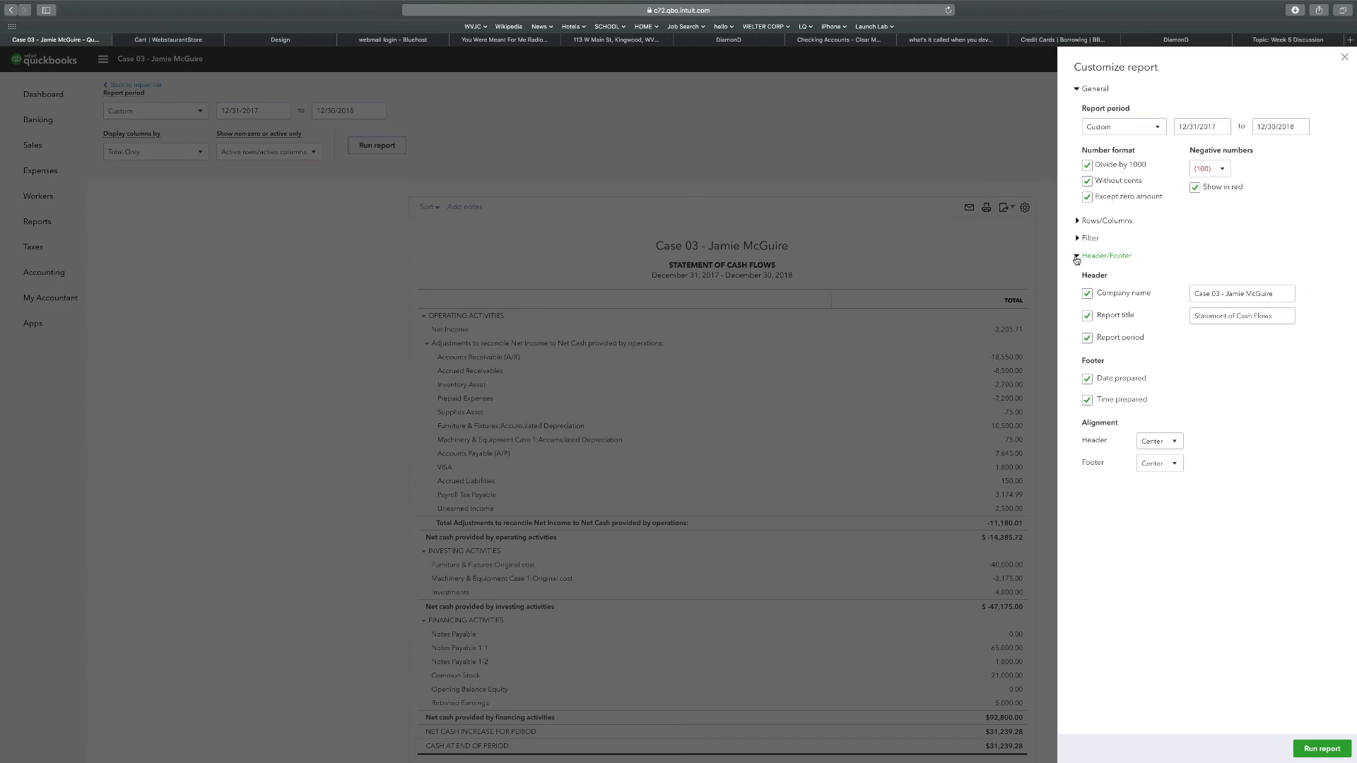
click(1302, 750)
Review the reformatted Statement of Cash Flows and its options for saving the customization, closing them without saving.
scroll(1218, 580, down, 1)
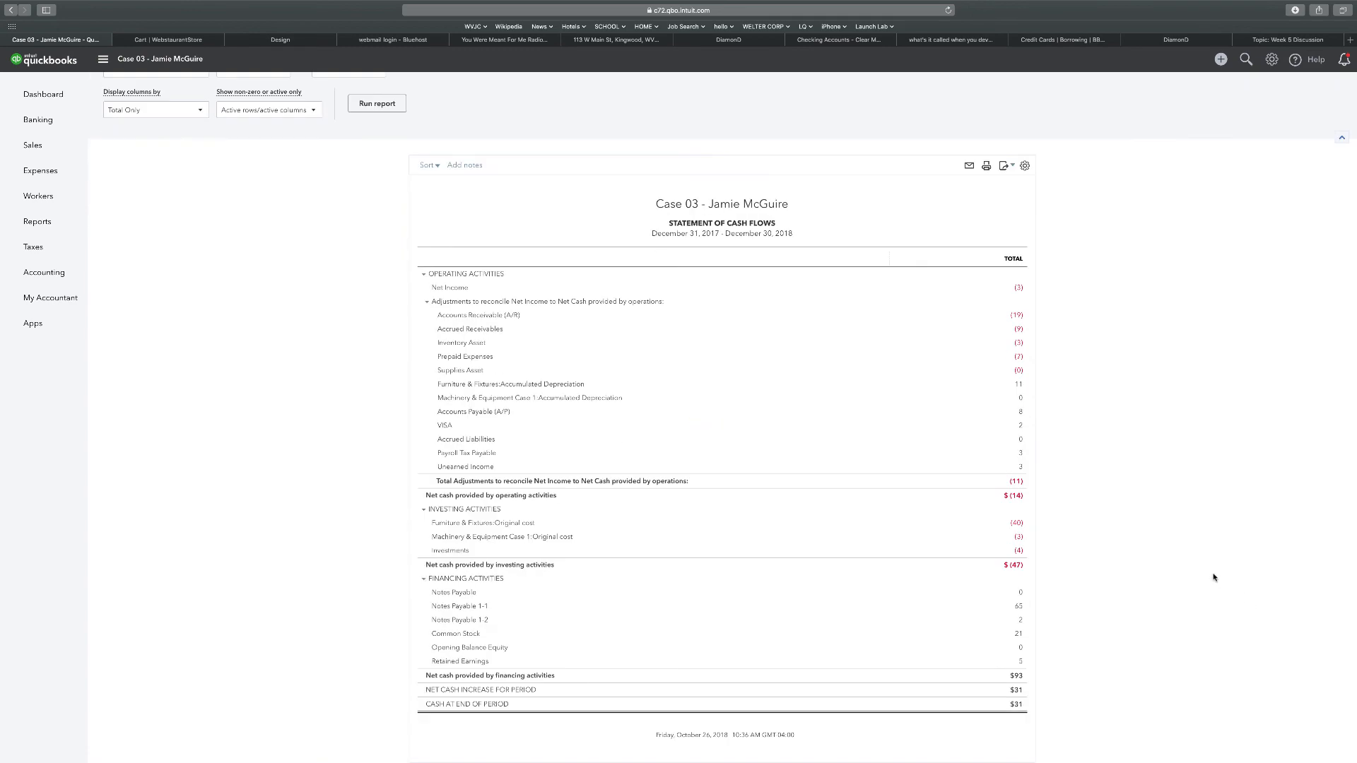
scroll(714, 509, up, 1)
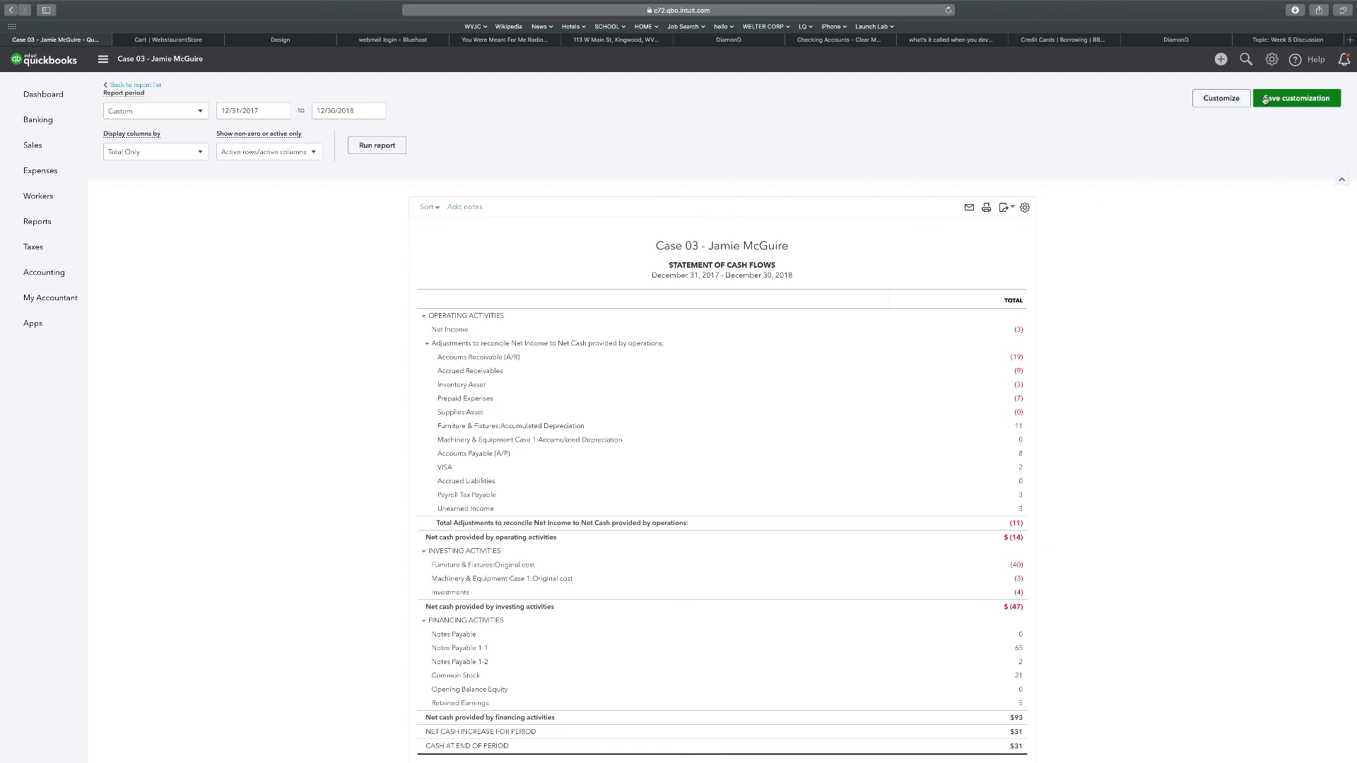
click(1289, 101)
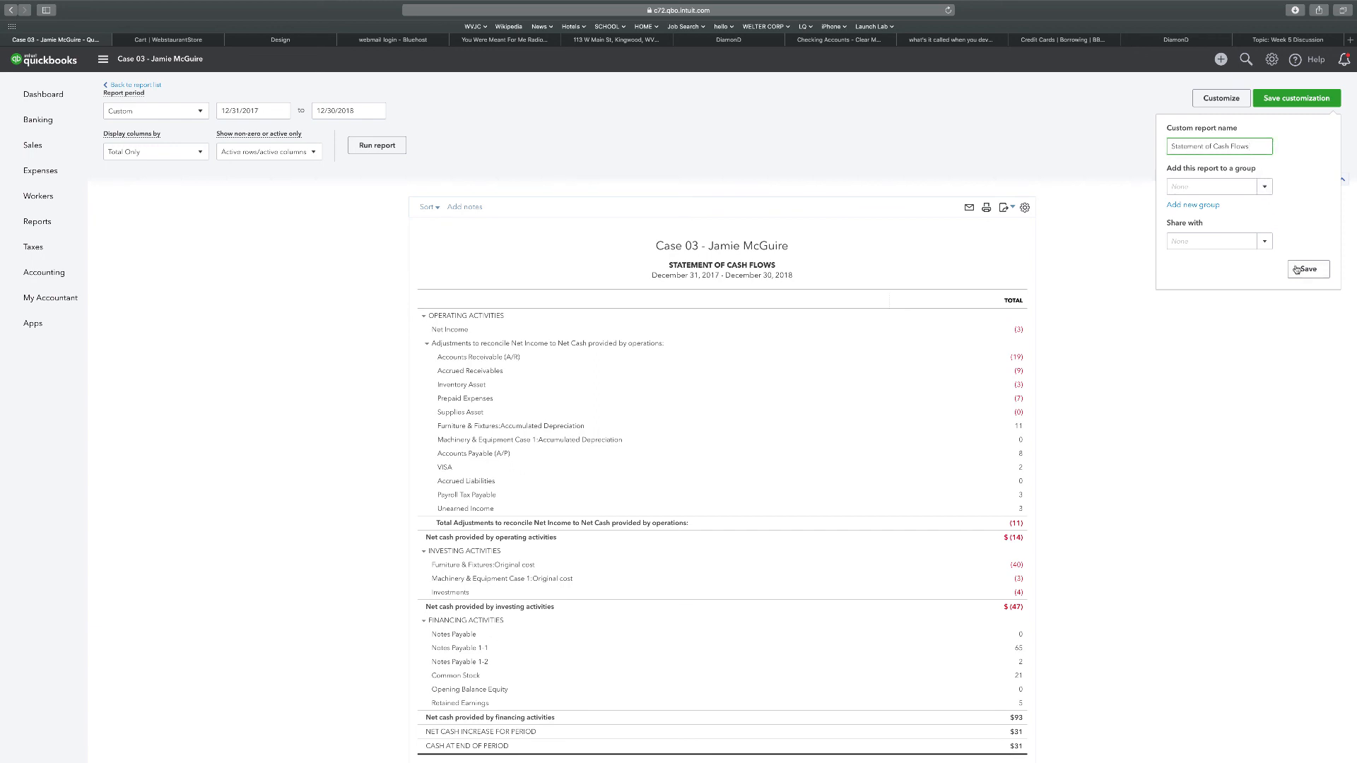
click(1081, 130)
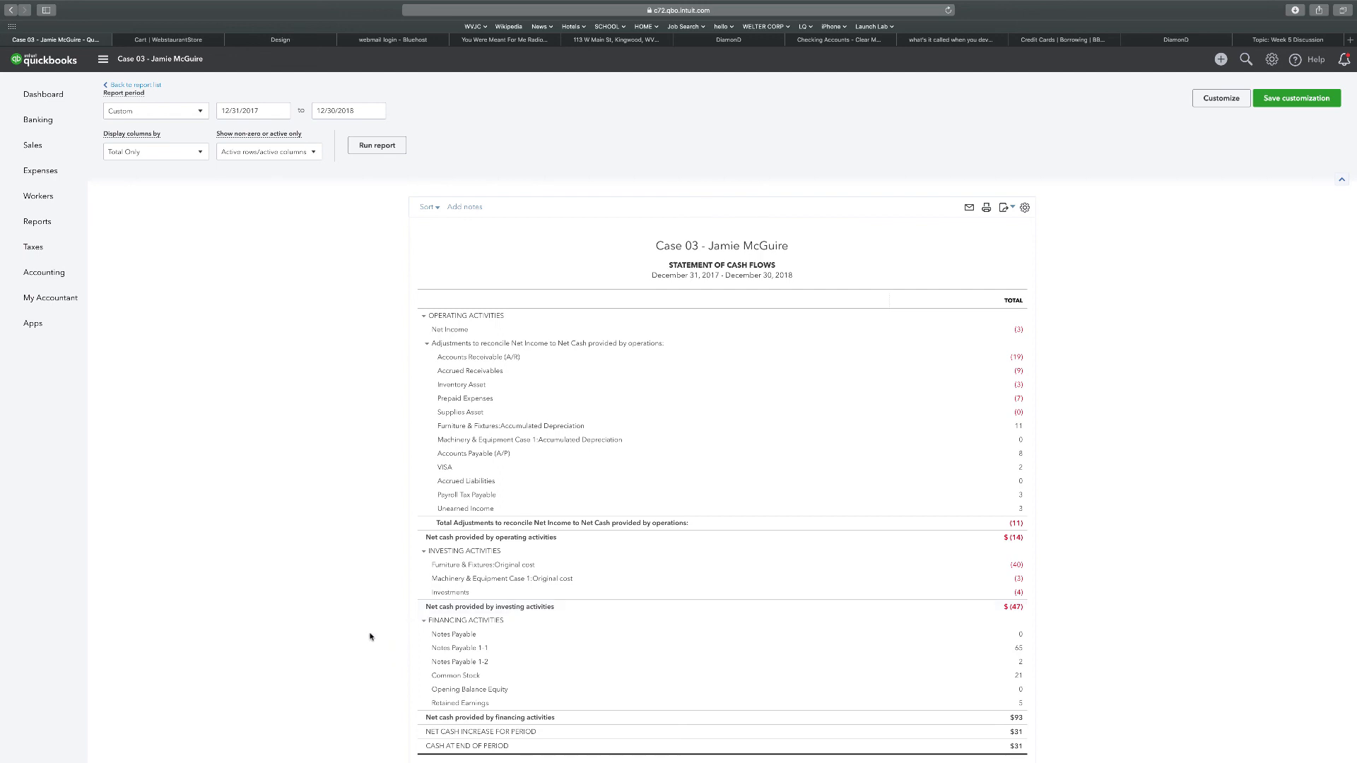
Return to the report list and open the Accounts receivable aging summary from the Who owes you reports.
click(135, 84)
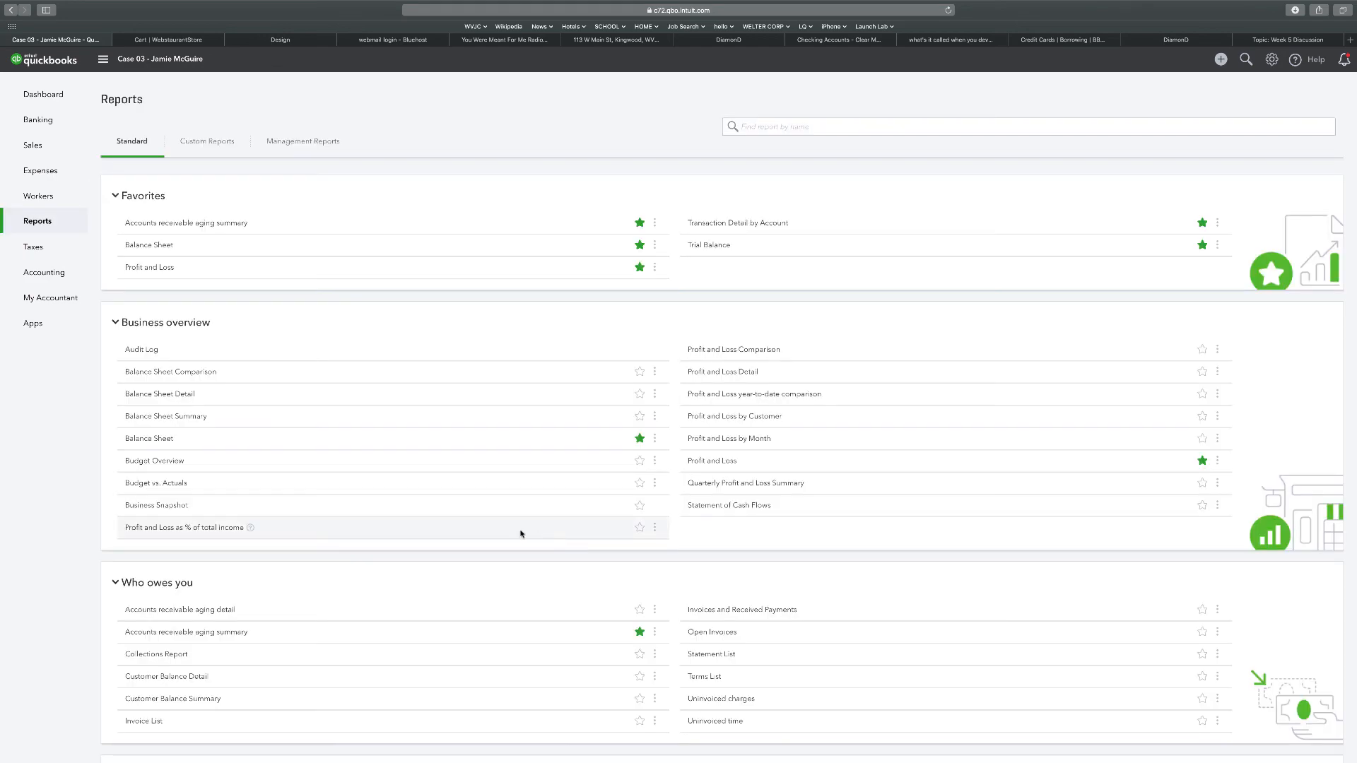
scroll(394, 510, down, 3)
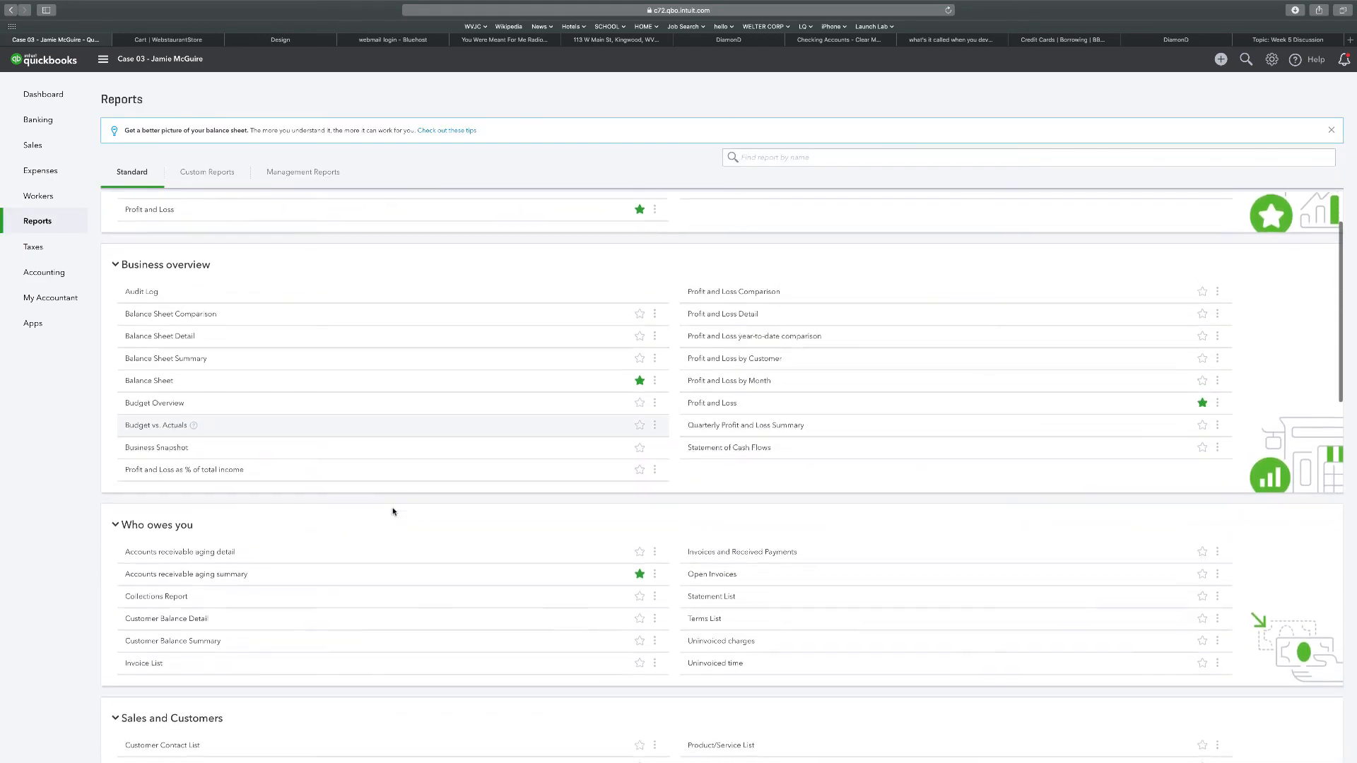
scroll(394, 511, down, 2)
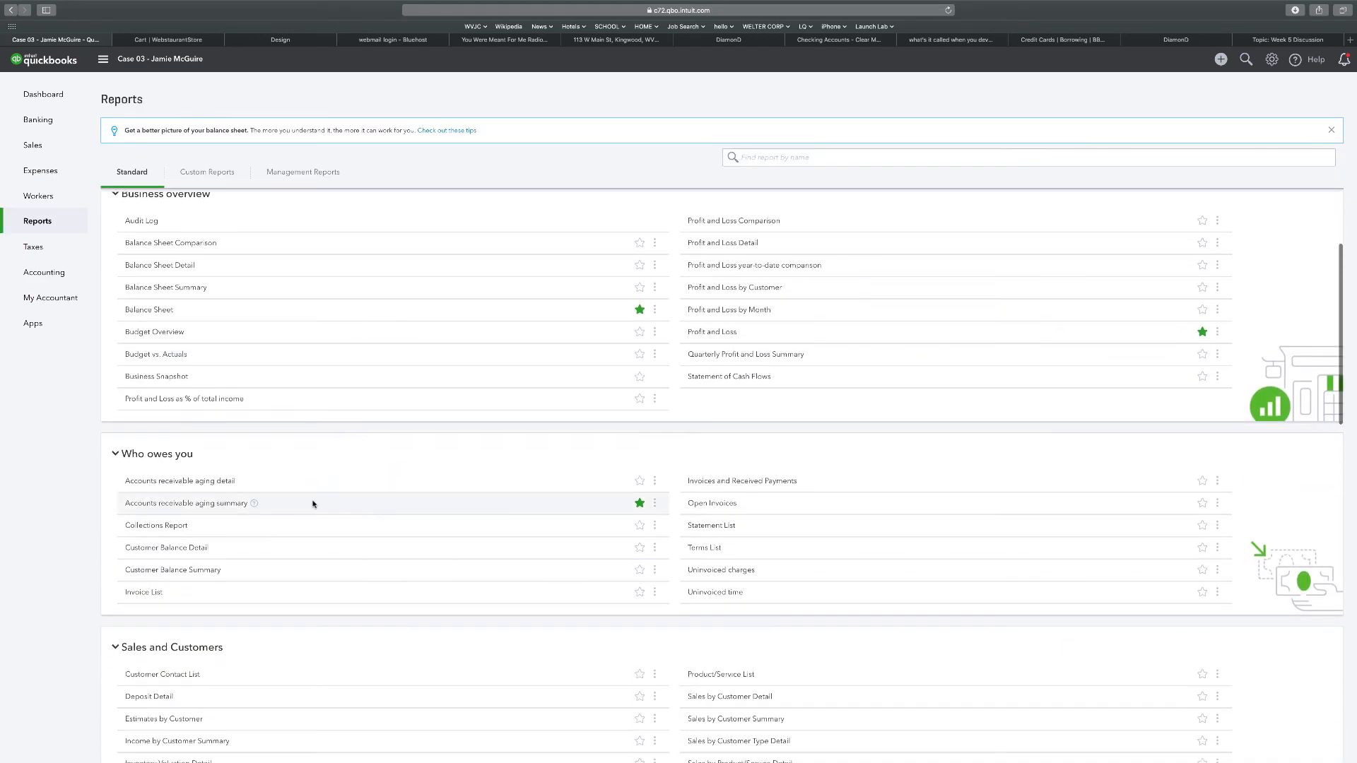
click(169, 505)
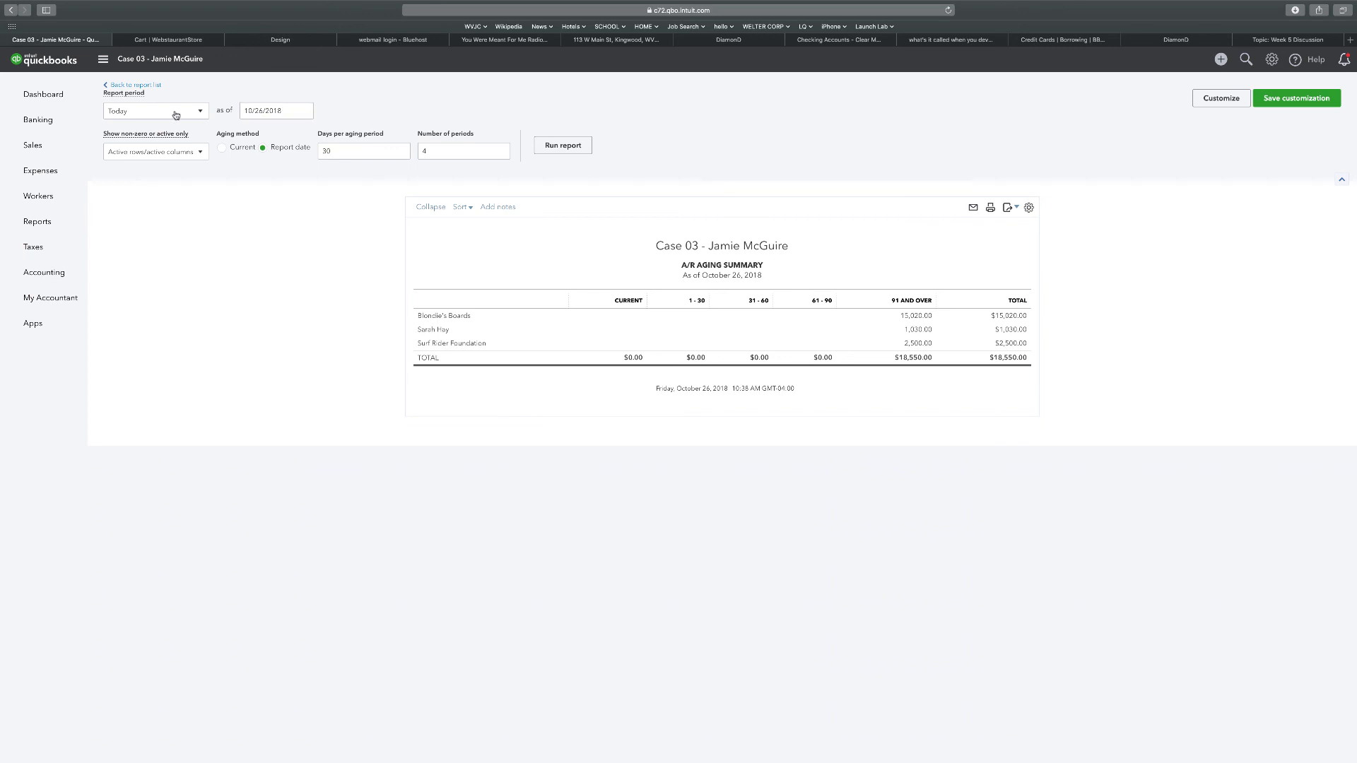
Set the A/R Aging Summary's as-of date to 12/30/2020 and run the report.
drag(288, 111, 206, 108)
text(12/30/20)
click(388, 128)
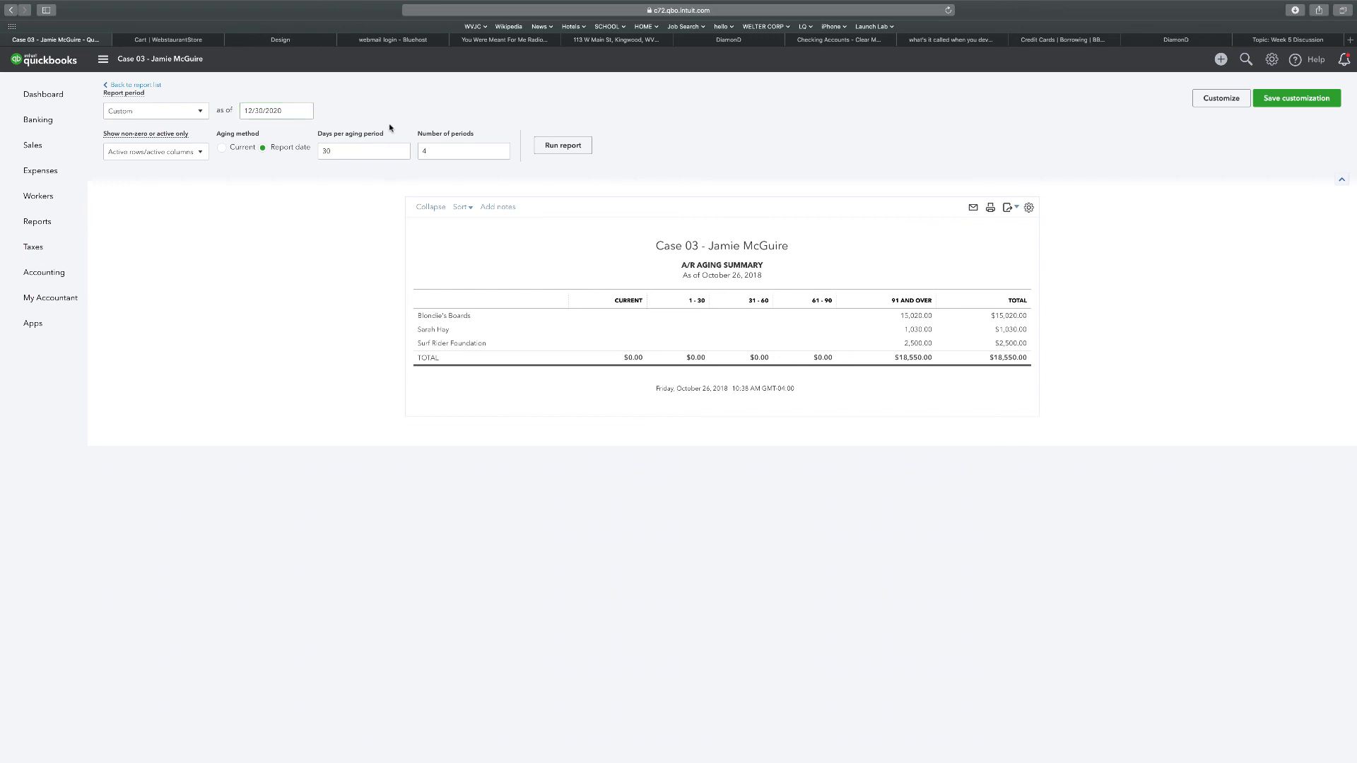
click(563, 146)
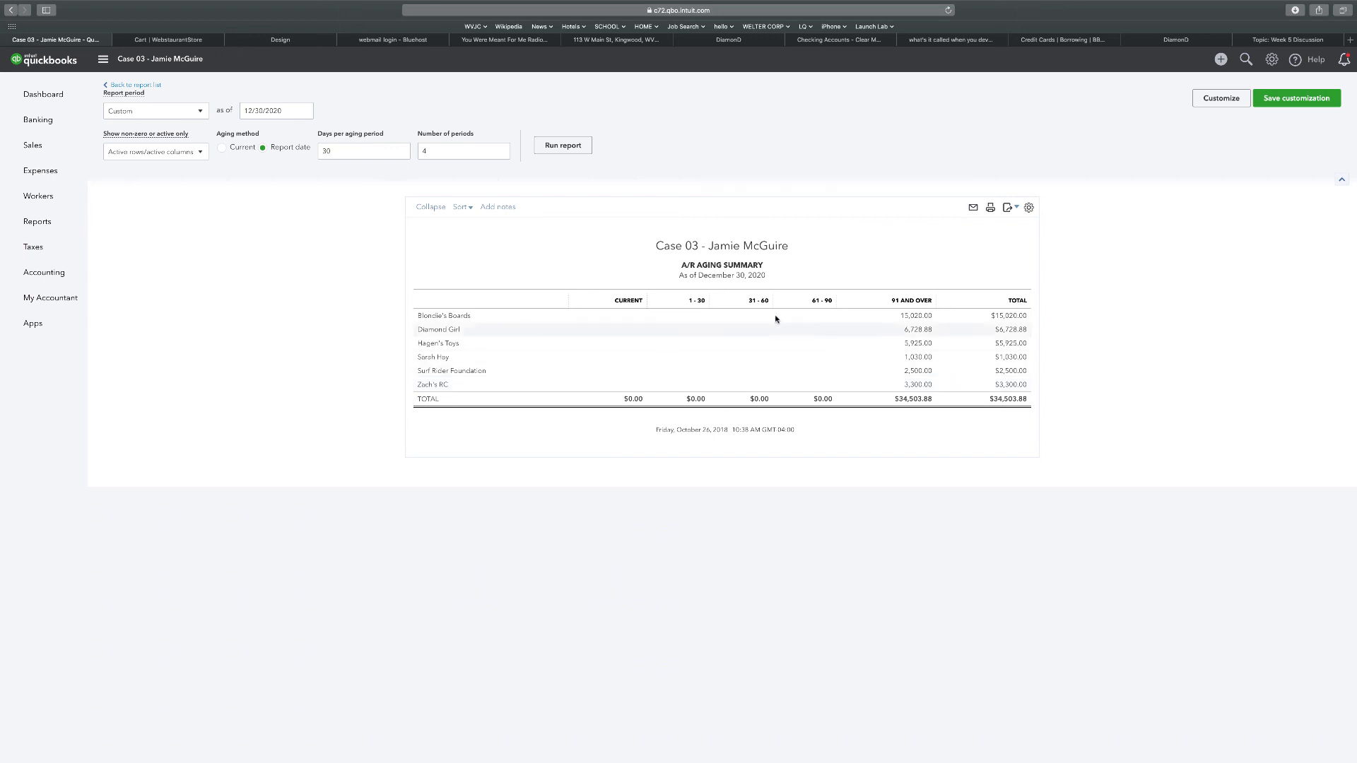
Set the A/R Aging Summary's as-of date to 01/30/2018 and run the report.
click(282, 111)
text(12)
text(30)
text(/18)
click(563, 145)
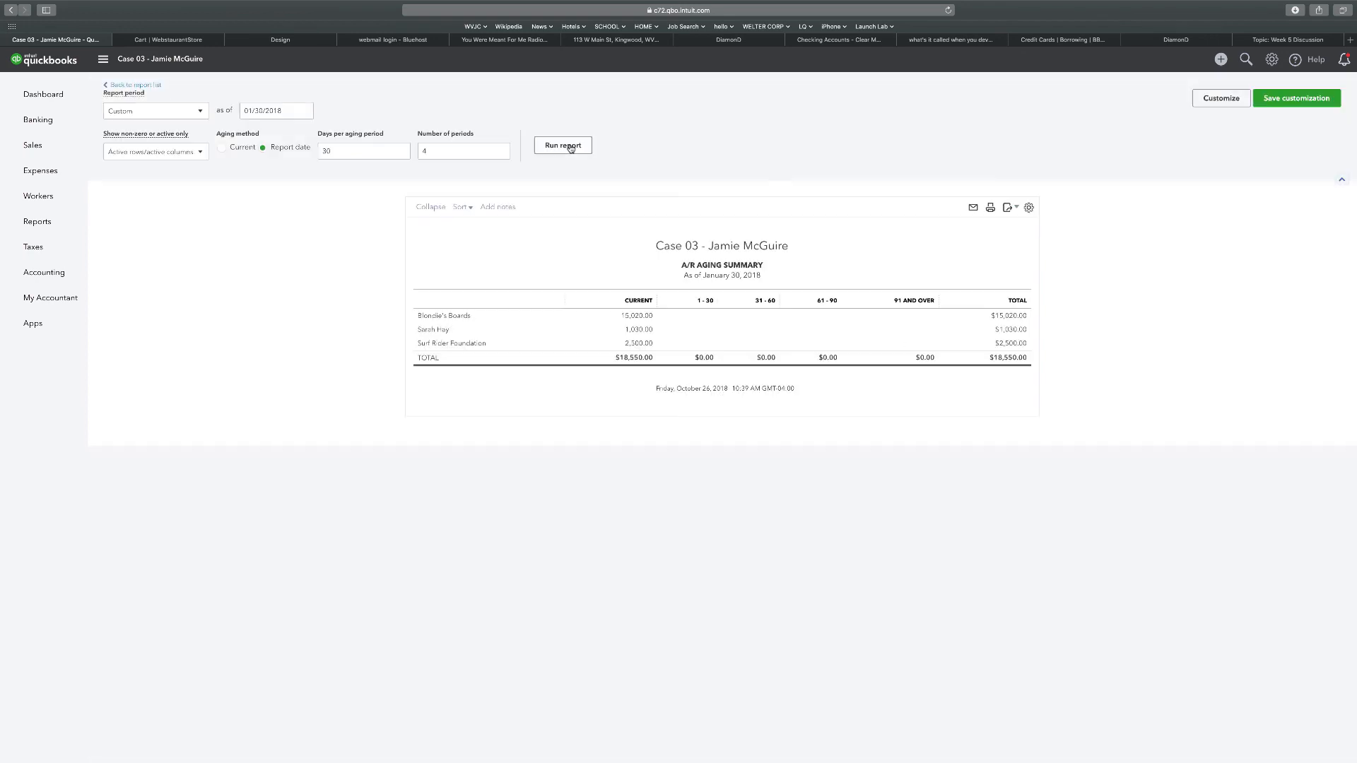
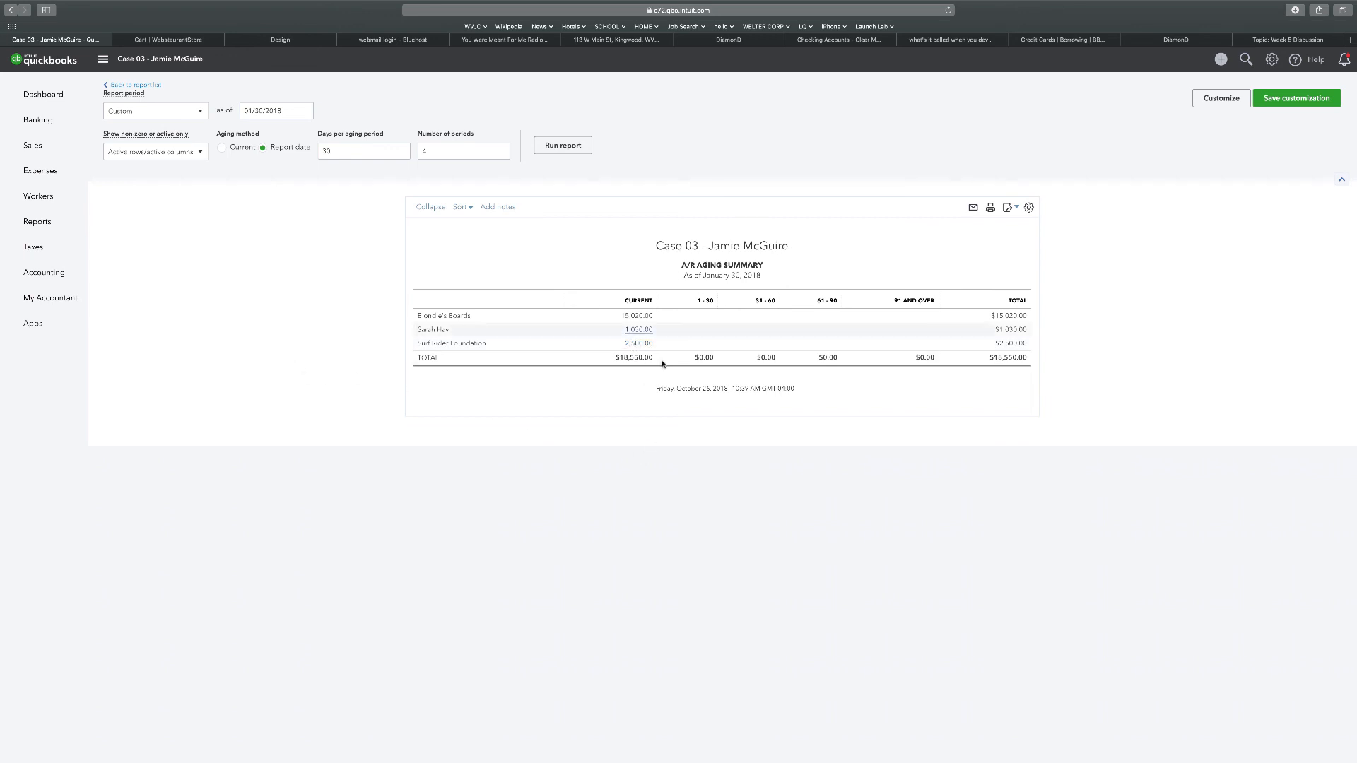
Set the A/R Aging Summary to 15 days per aging period and 8 periods, and run the report.
click(424, 152)
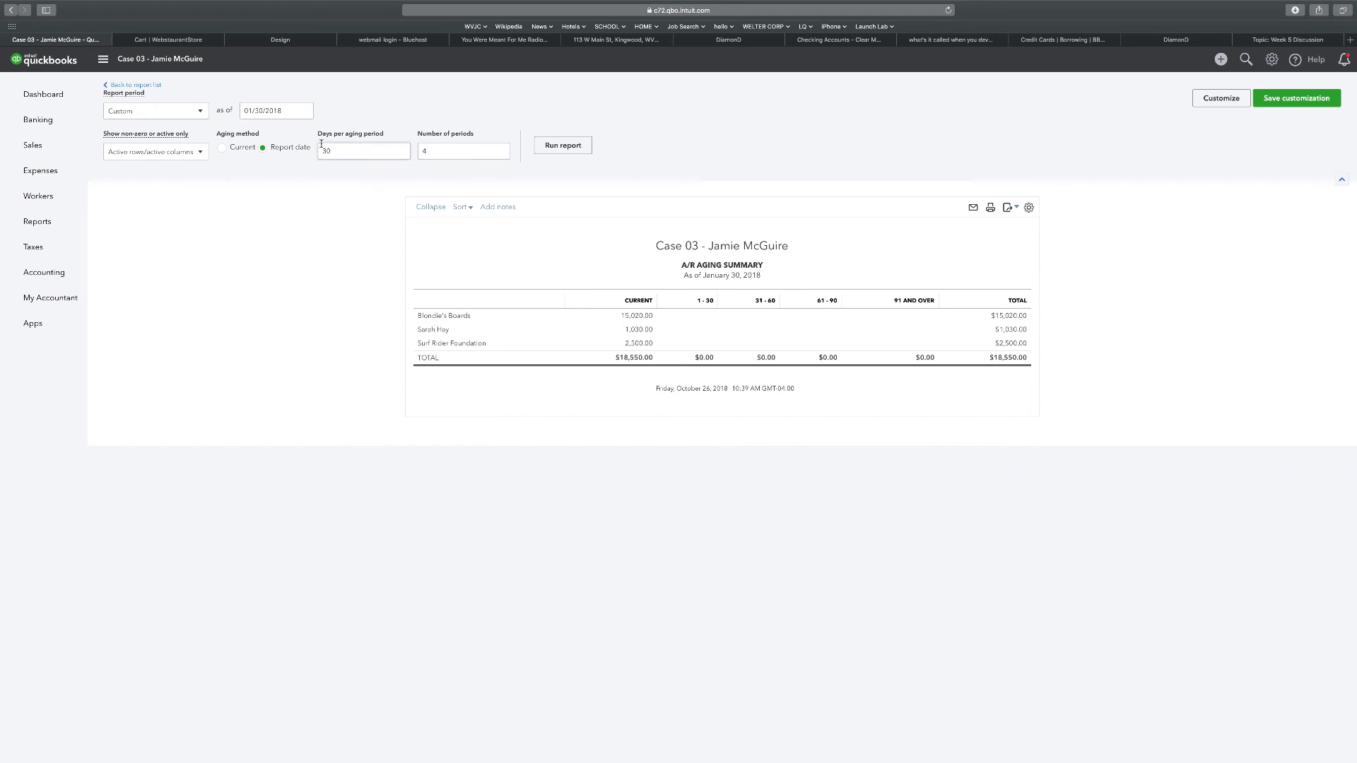
key(shift+Tab)
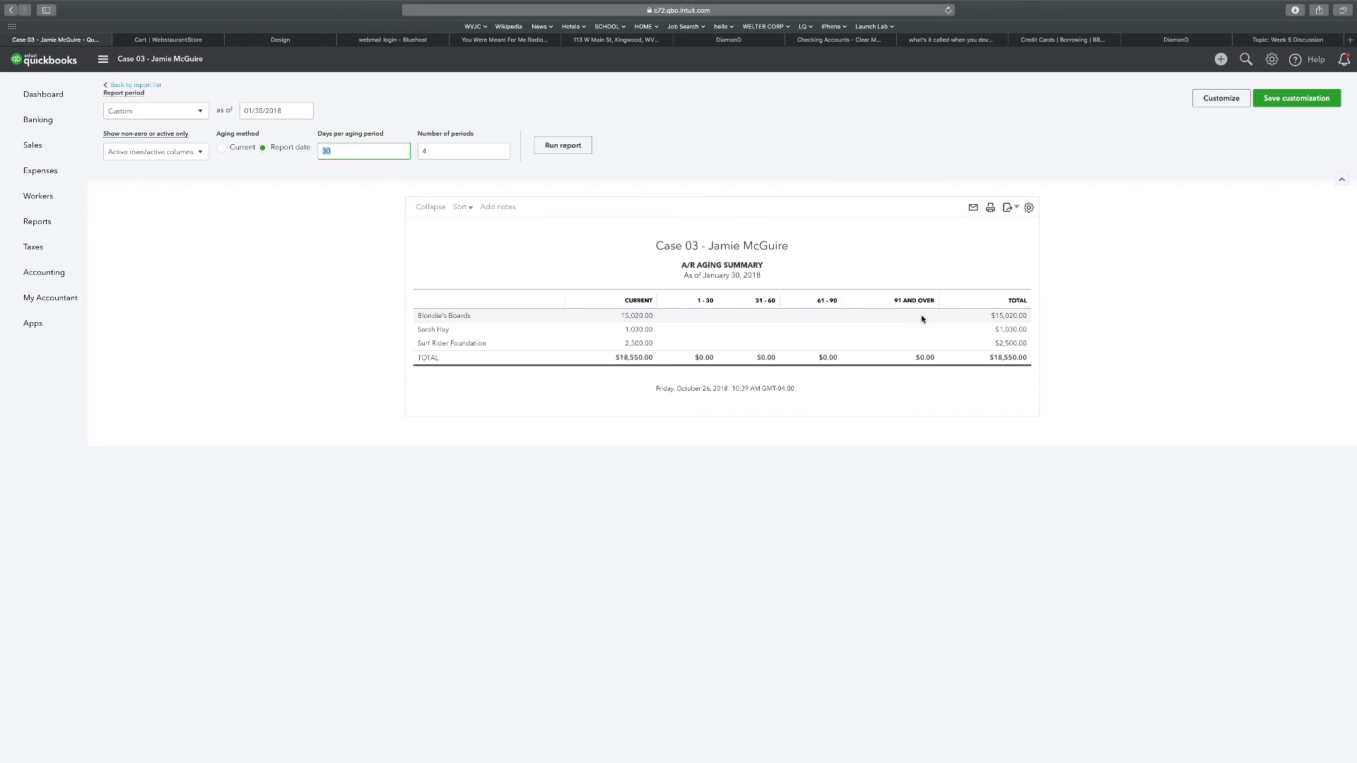
text(15)
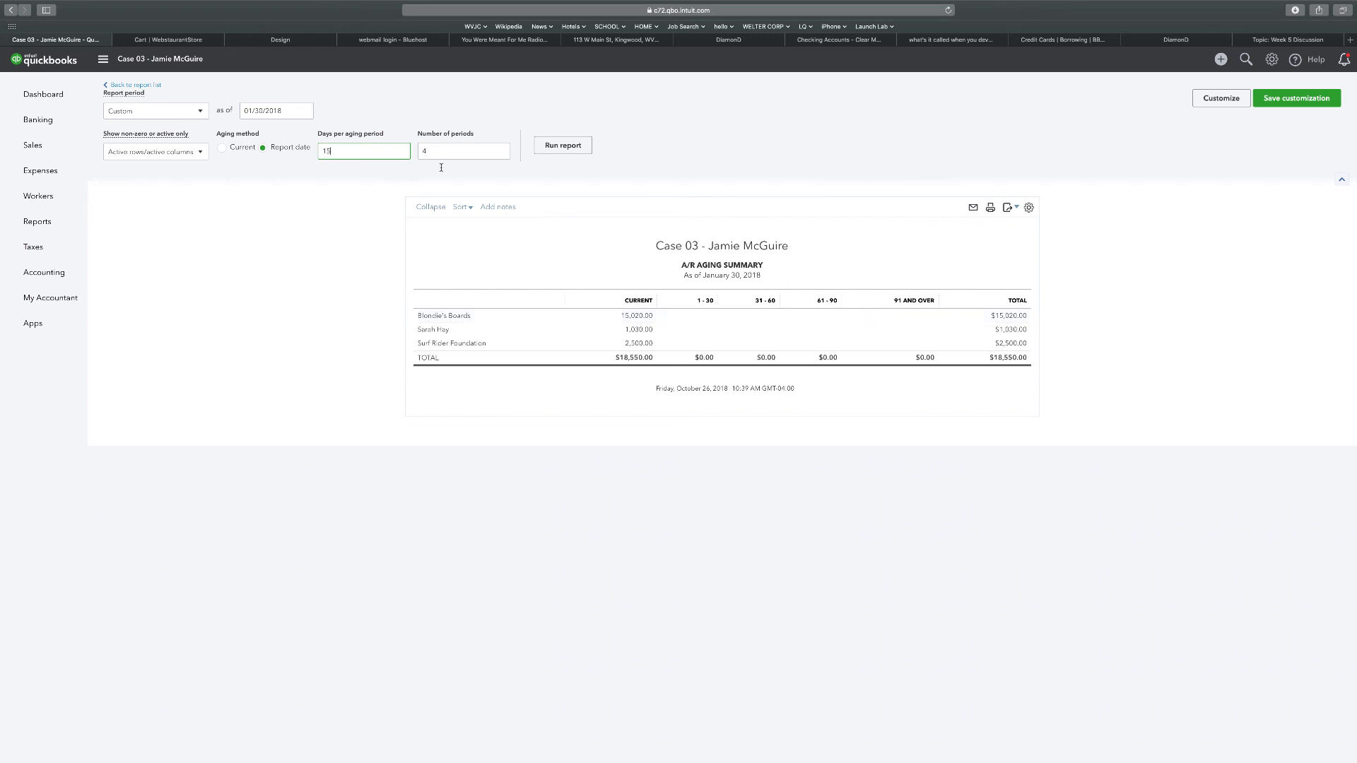
key(Tab)
text(8)
click(563, 145)
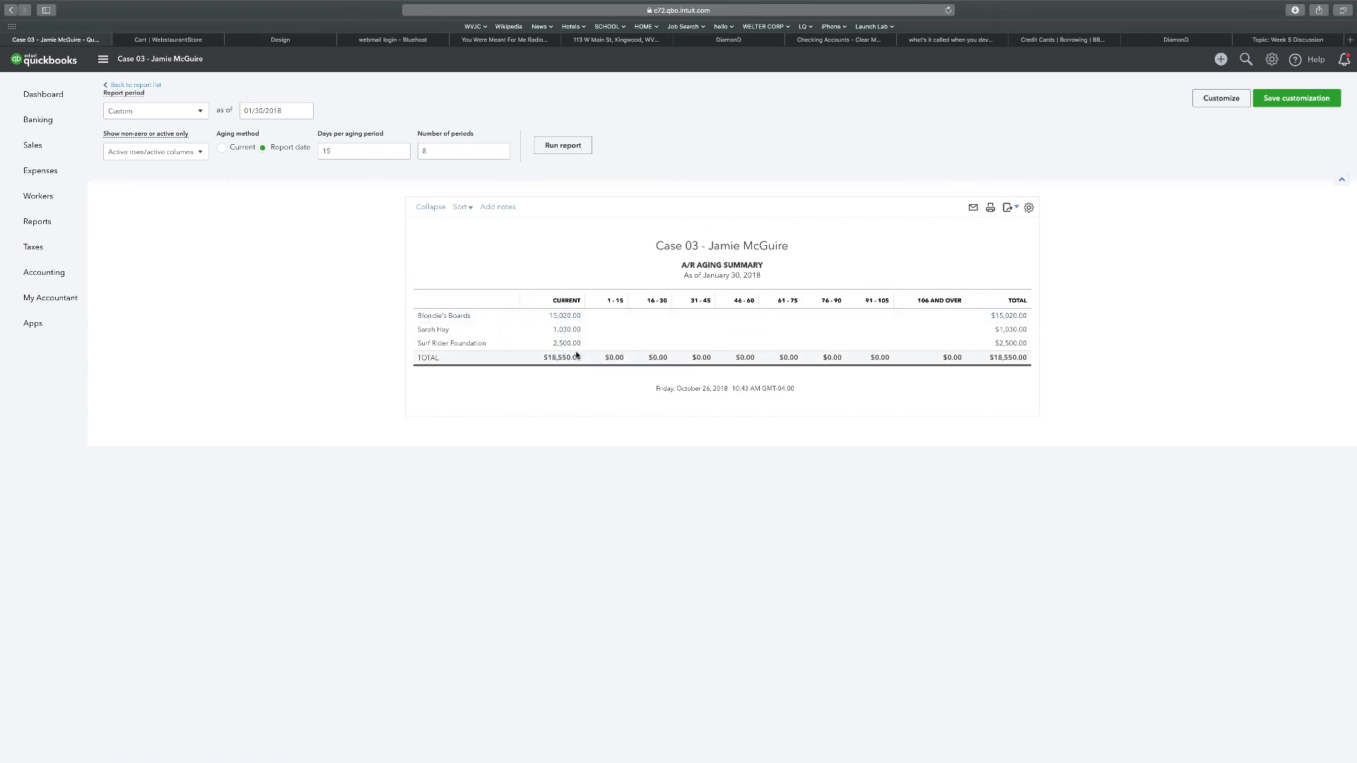
Return to the report list and open the Accounts receivable aging detail from the Who owes you reports.
click(149, 89)
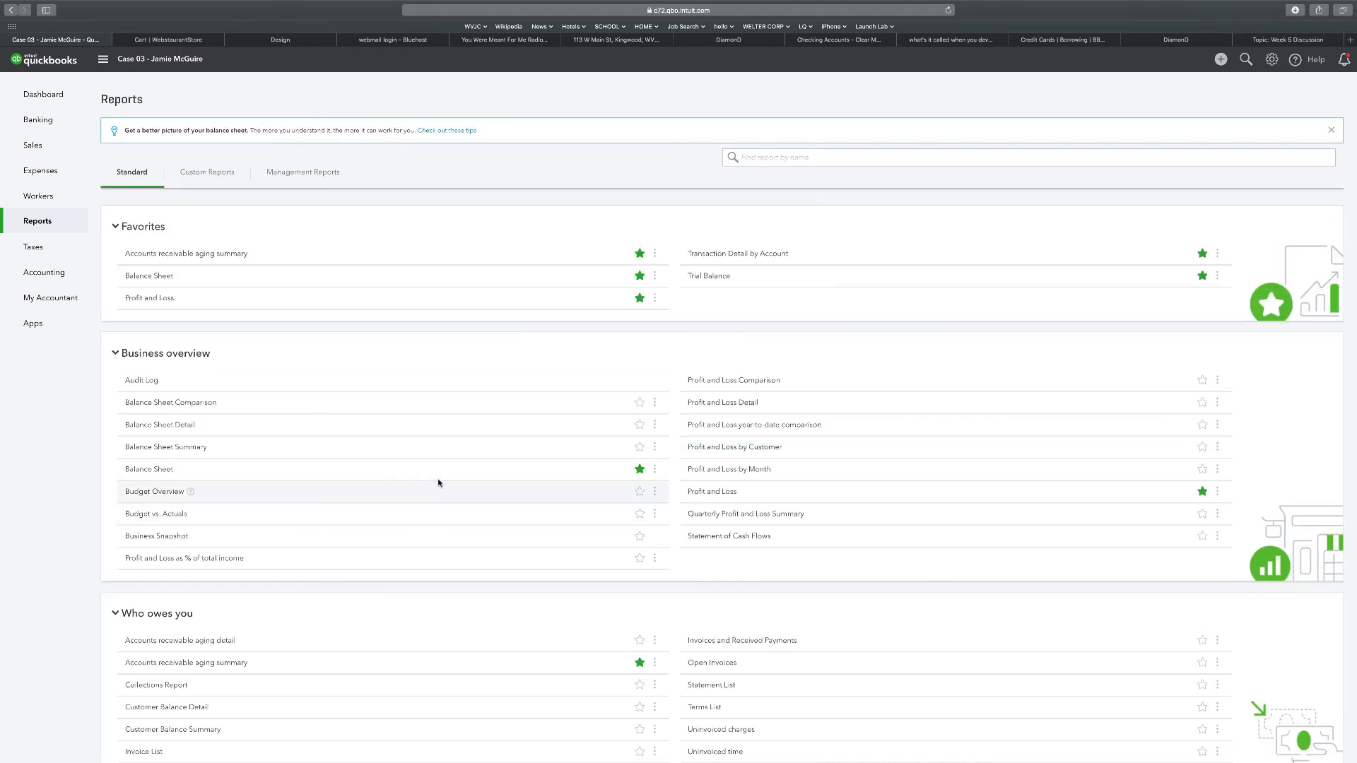
scroll(626, 477, down, 1)
scroll(625, 477, down, 3)
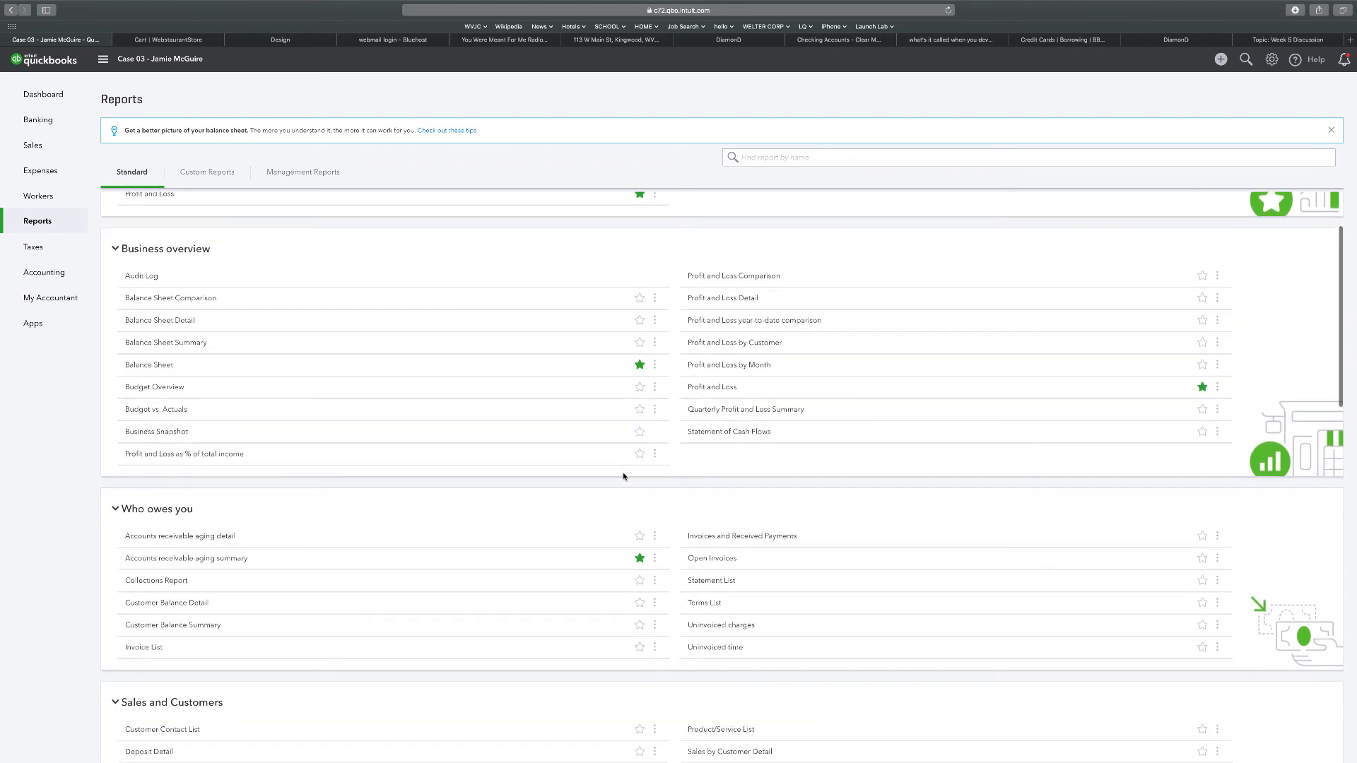
click(220, 538)
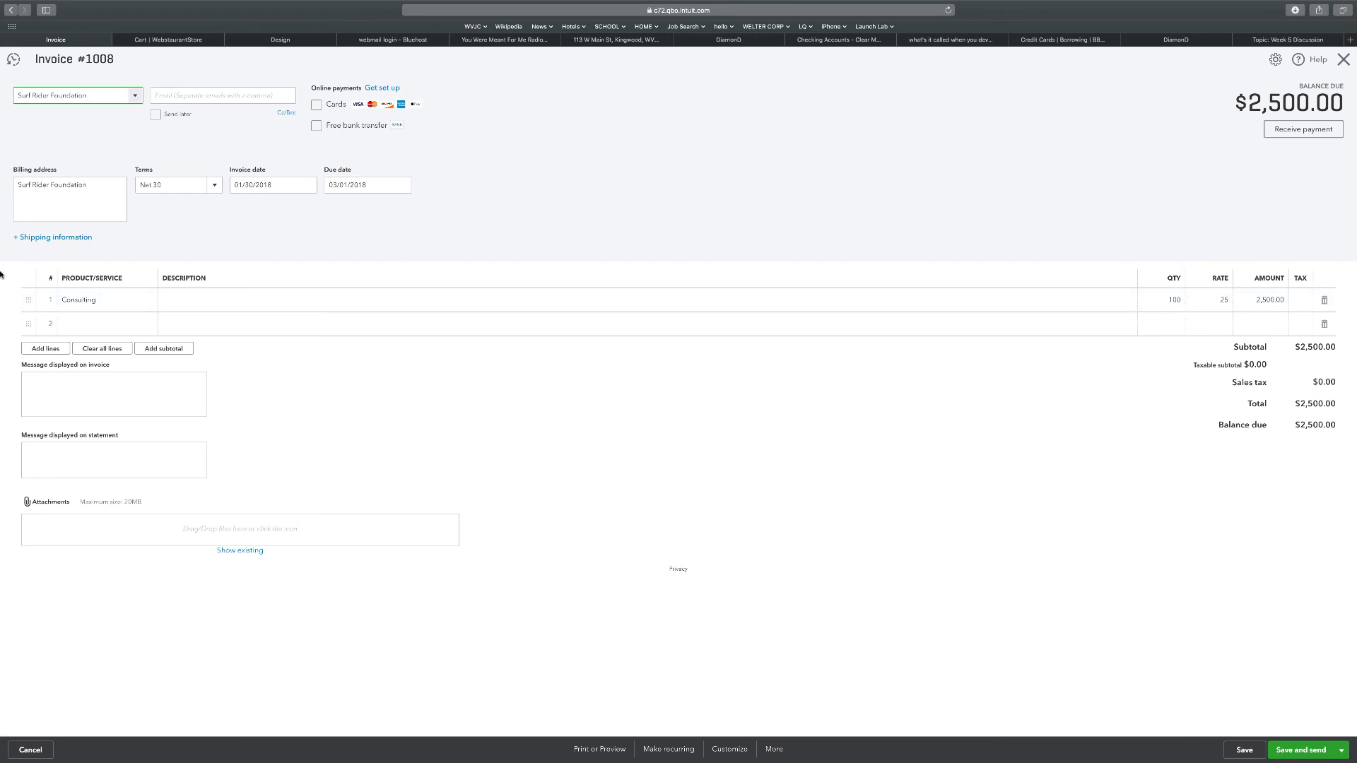
Close the Surf Rider Foundation invoice and look at the A/R Aging Detail's days per aging period and minimum days past due settings.
click(1343, 59)
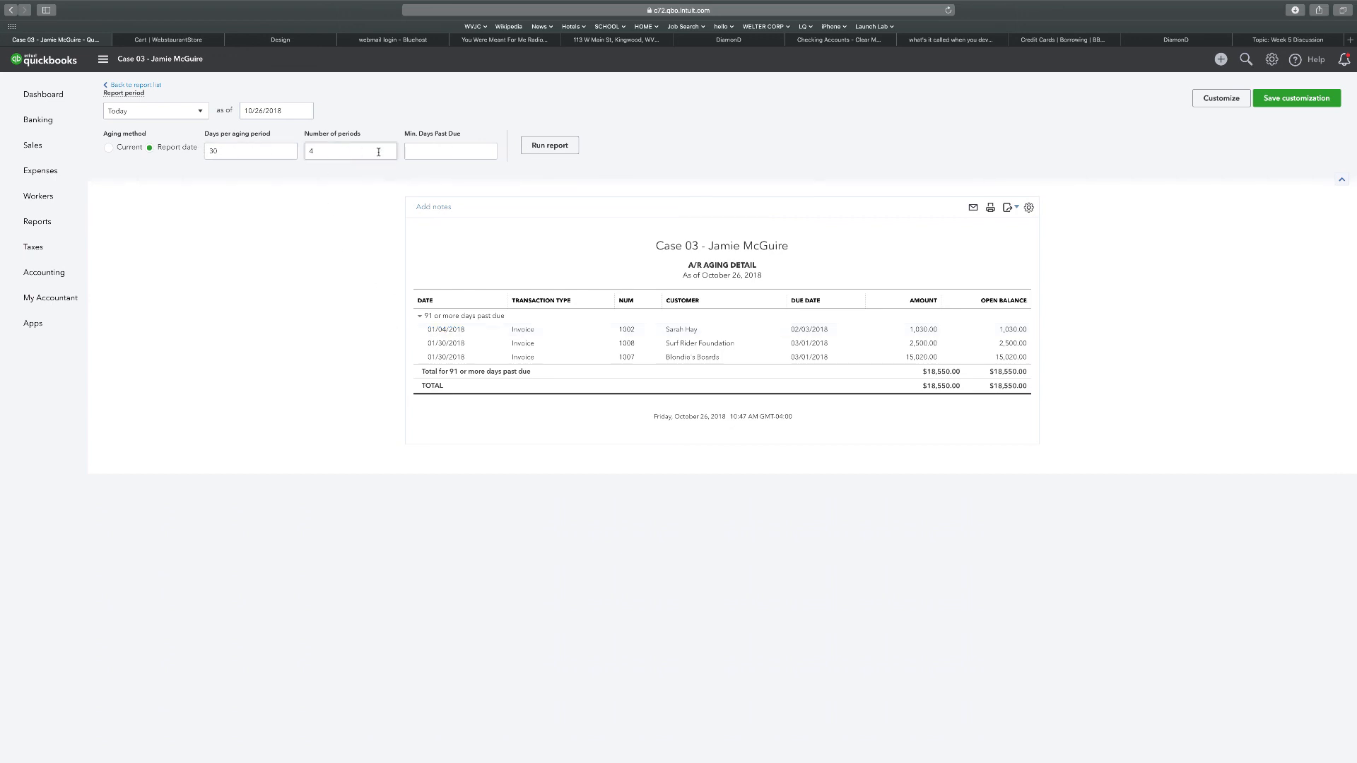
click(260, 150)
click(448, 153)
Examine the number format and negative number options for customizing the A/R Aging Detail, leaving without running the report.
click(1221, 101)
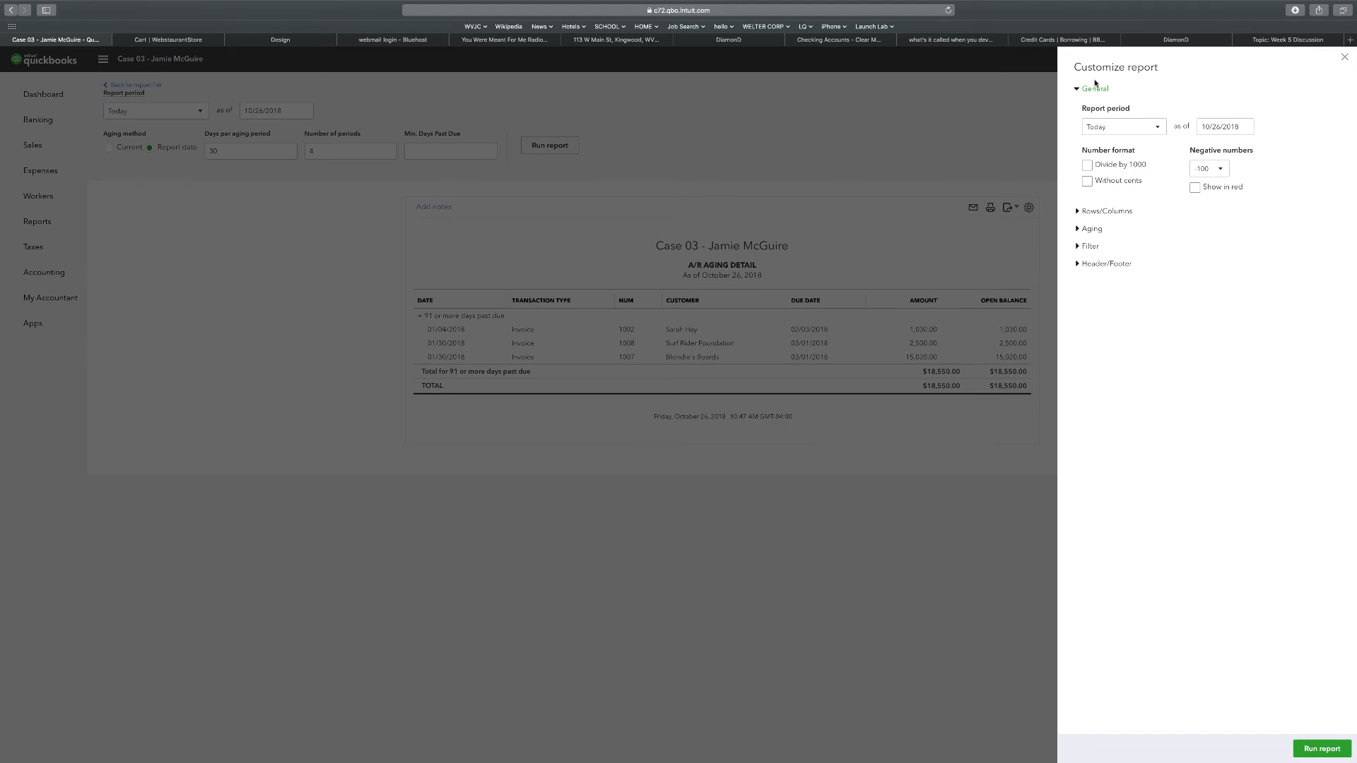
click(1088, 182)
click(1087, 164)
click(1211, 170)
click(1210, 170)
click(1345, 57)
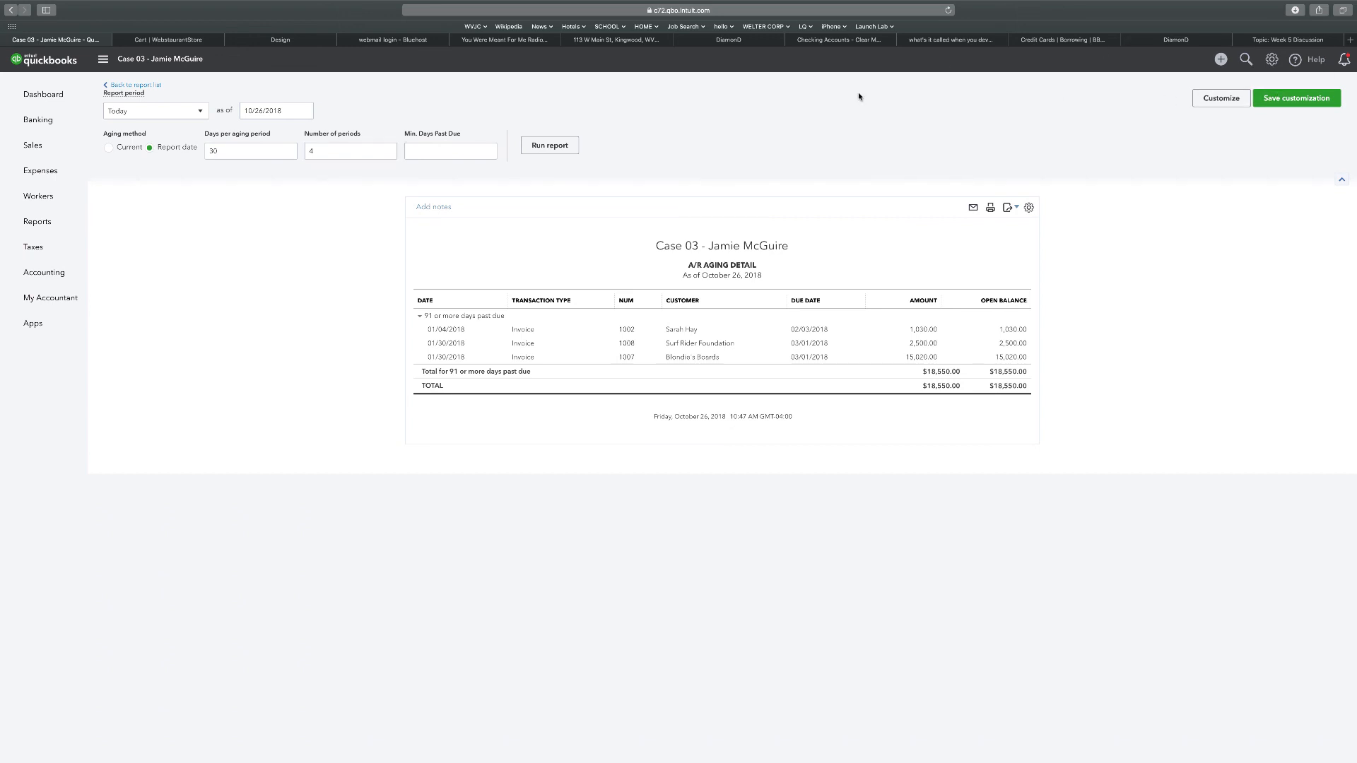
Return to the report list and look through the standard report categories, from Business overview down to Payroll.
click(123, 86)
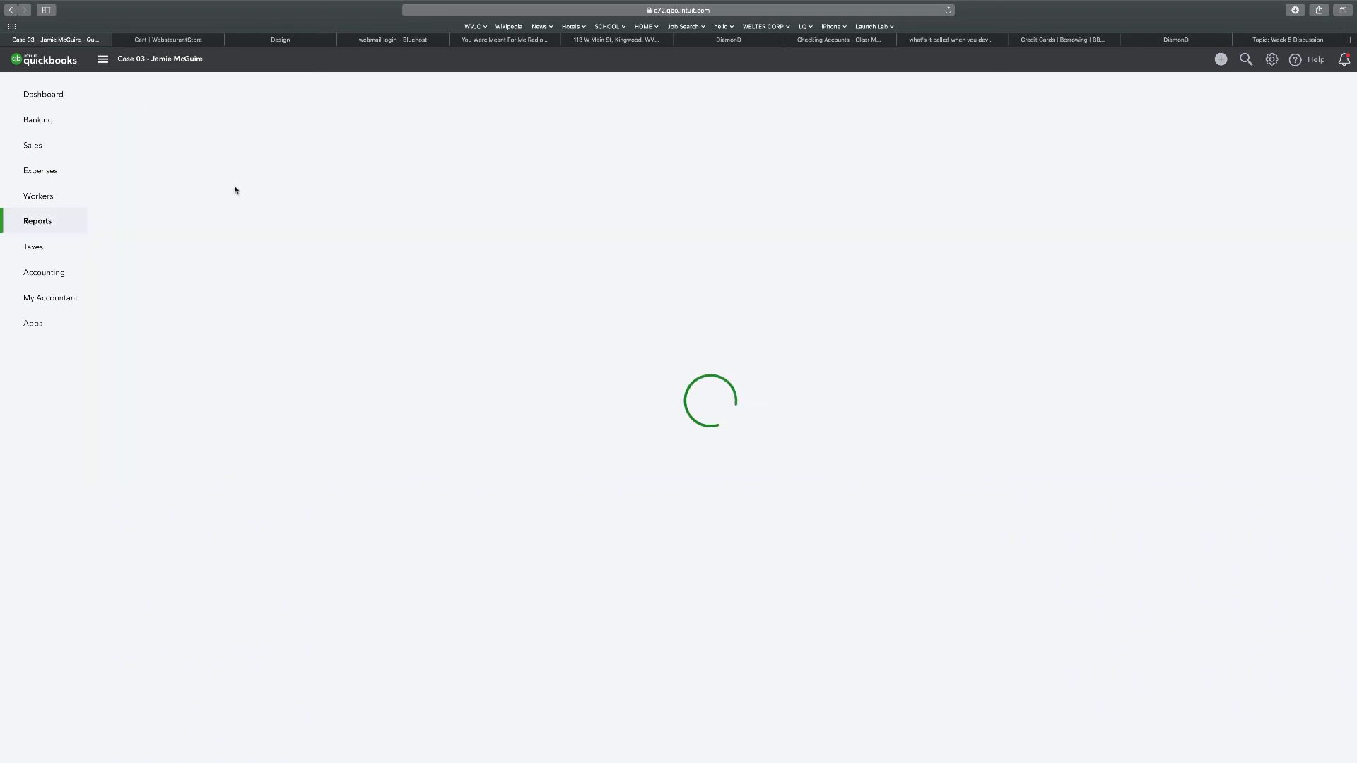
scroll(342, 336, down, 5)
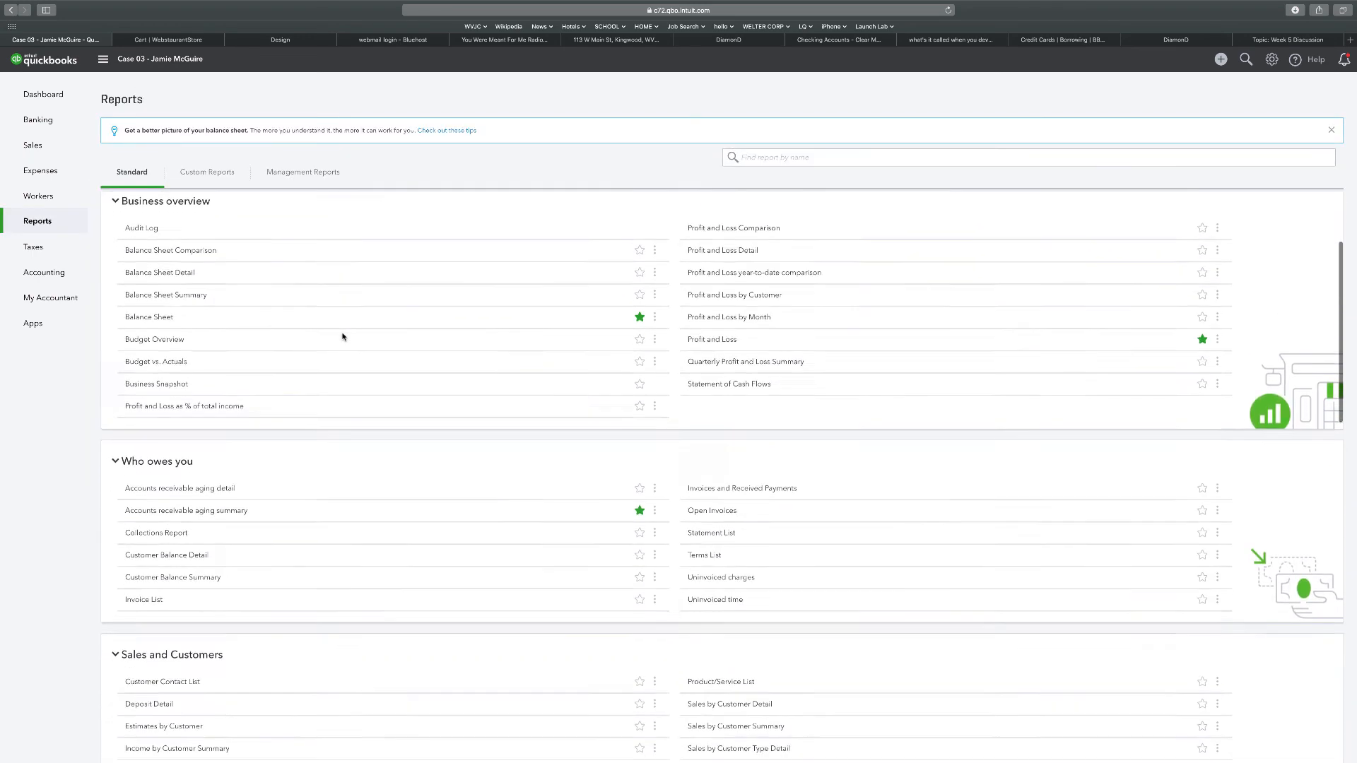
scroll(342, 336, down, 3)
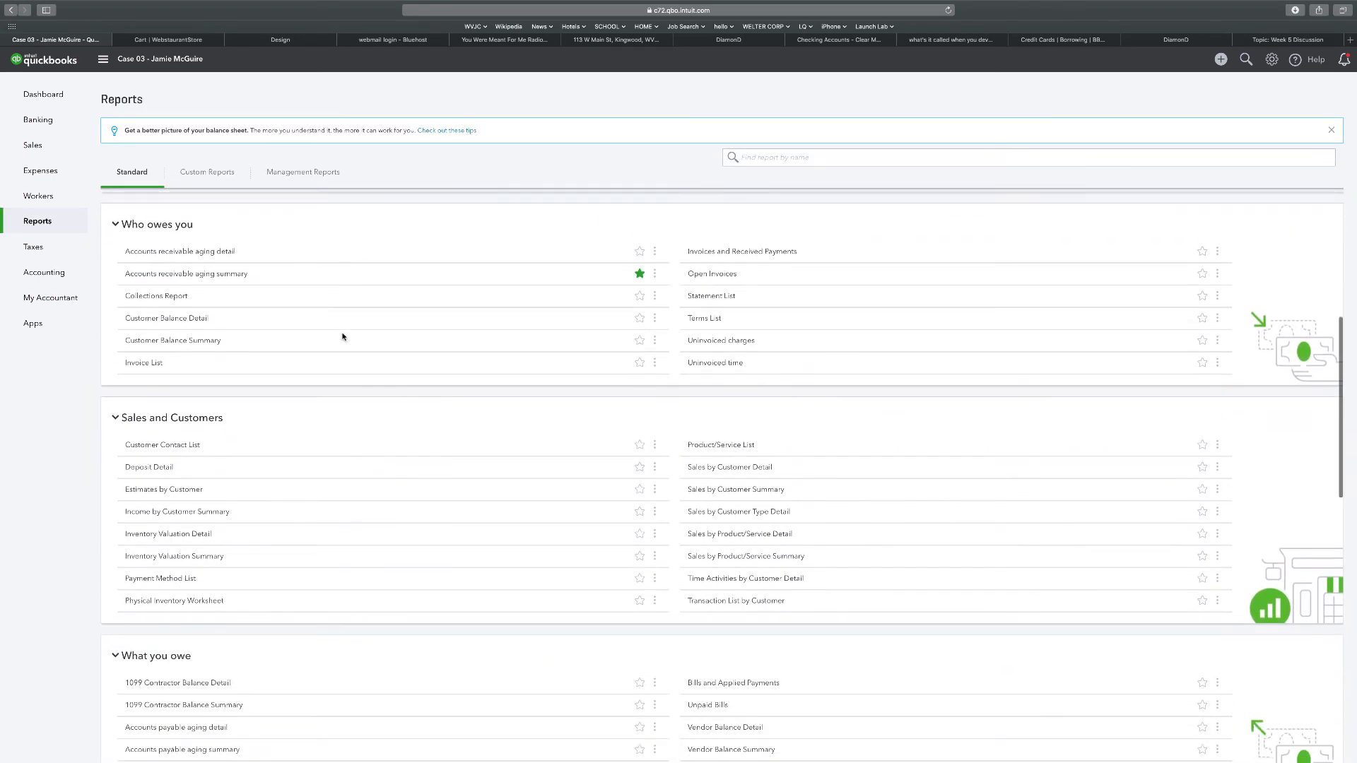
scroll(343, 336, down, 2)
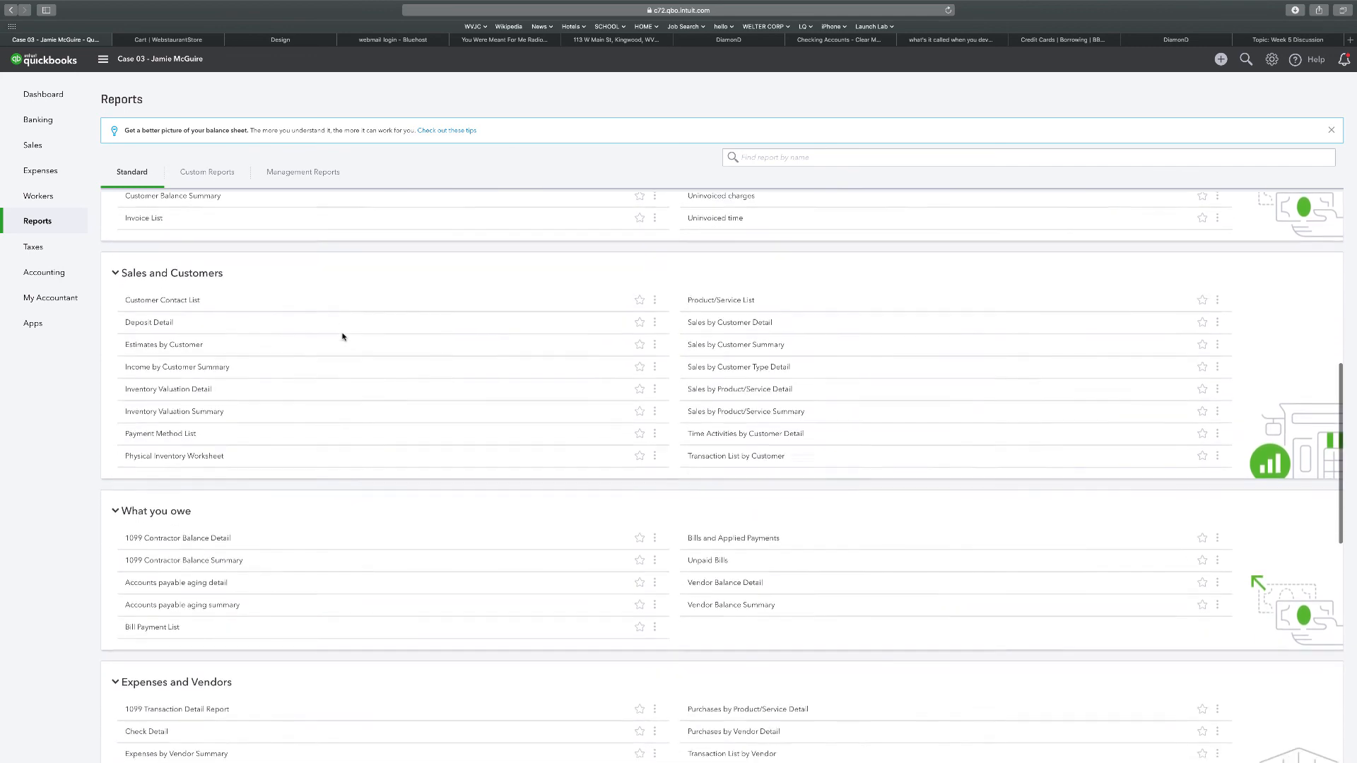
scroll(342, 337, down, 6)
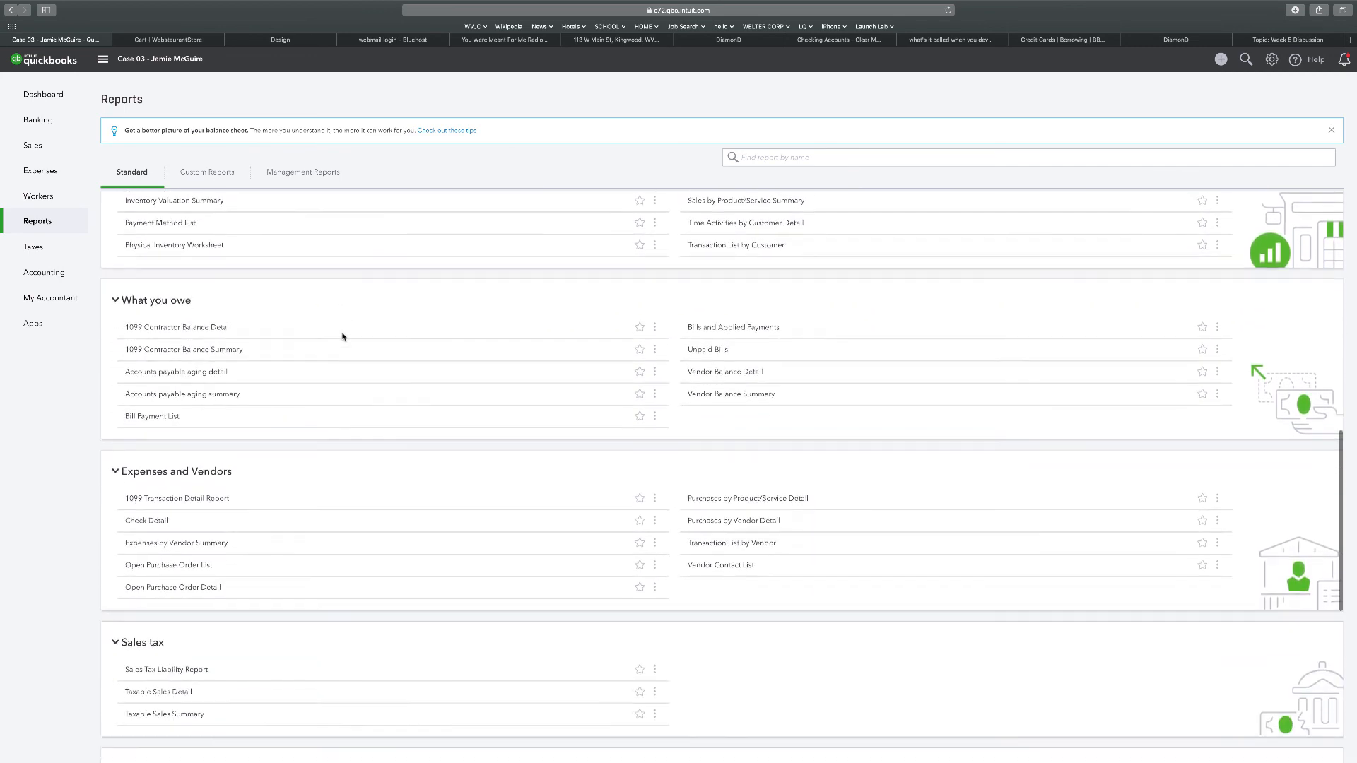
scroll(342, 337, down, 4)
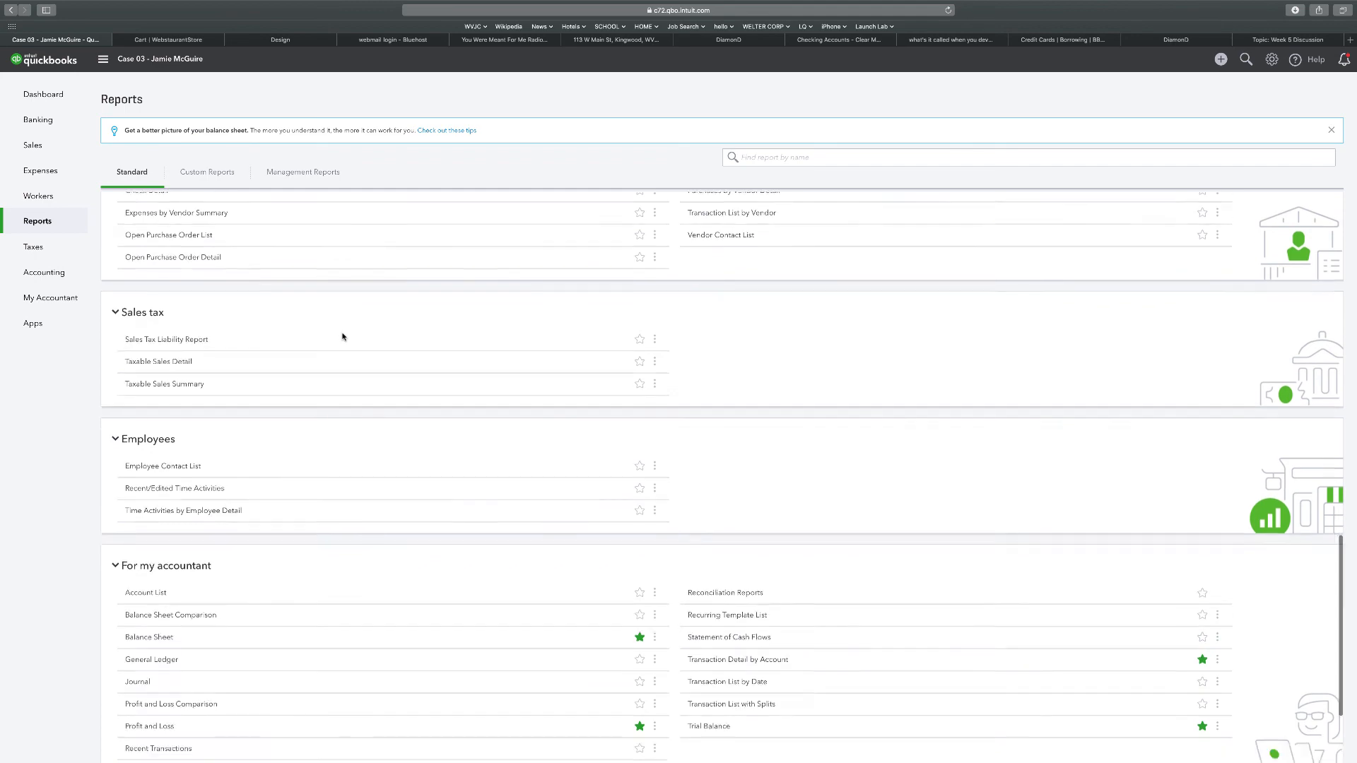
scroll(342, 337, up, 10)
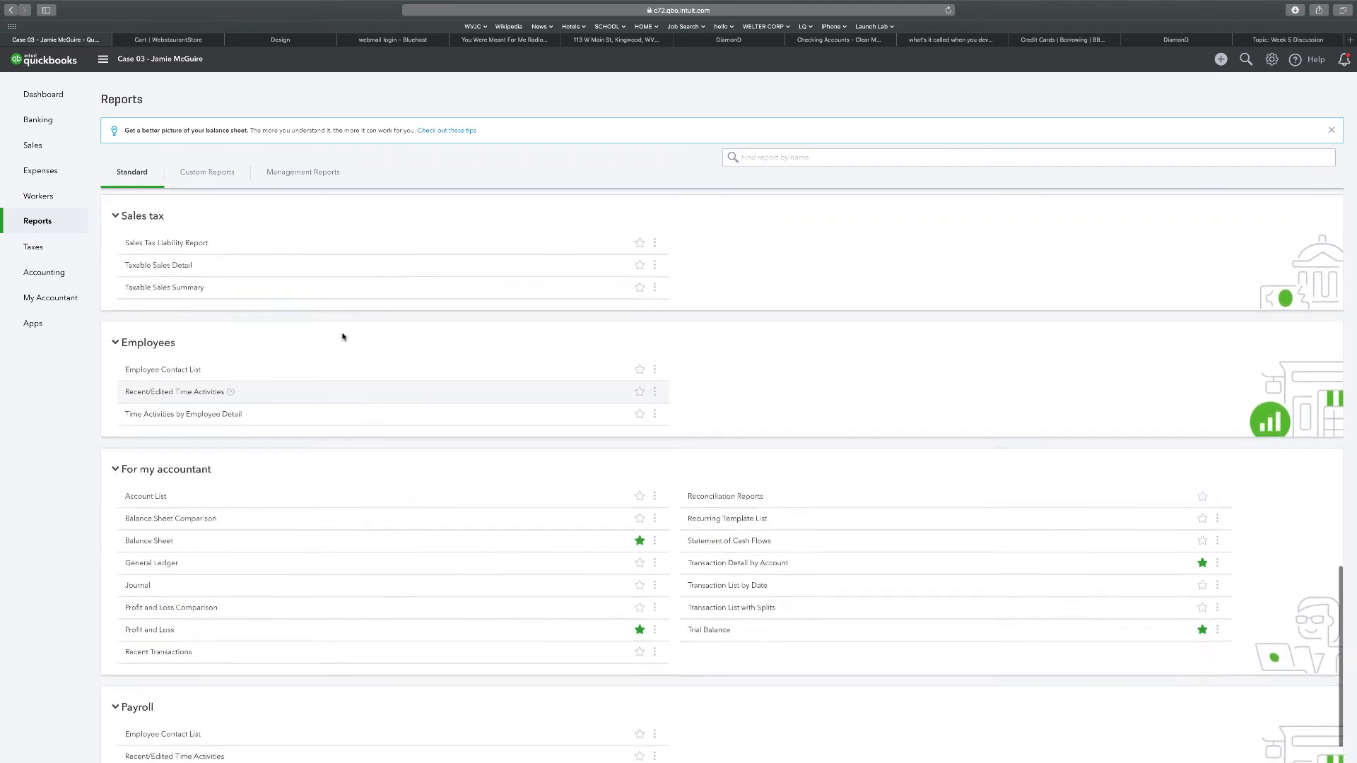
scroll(342, 336, up, 4)
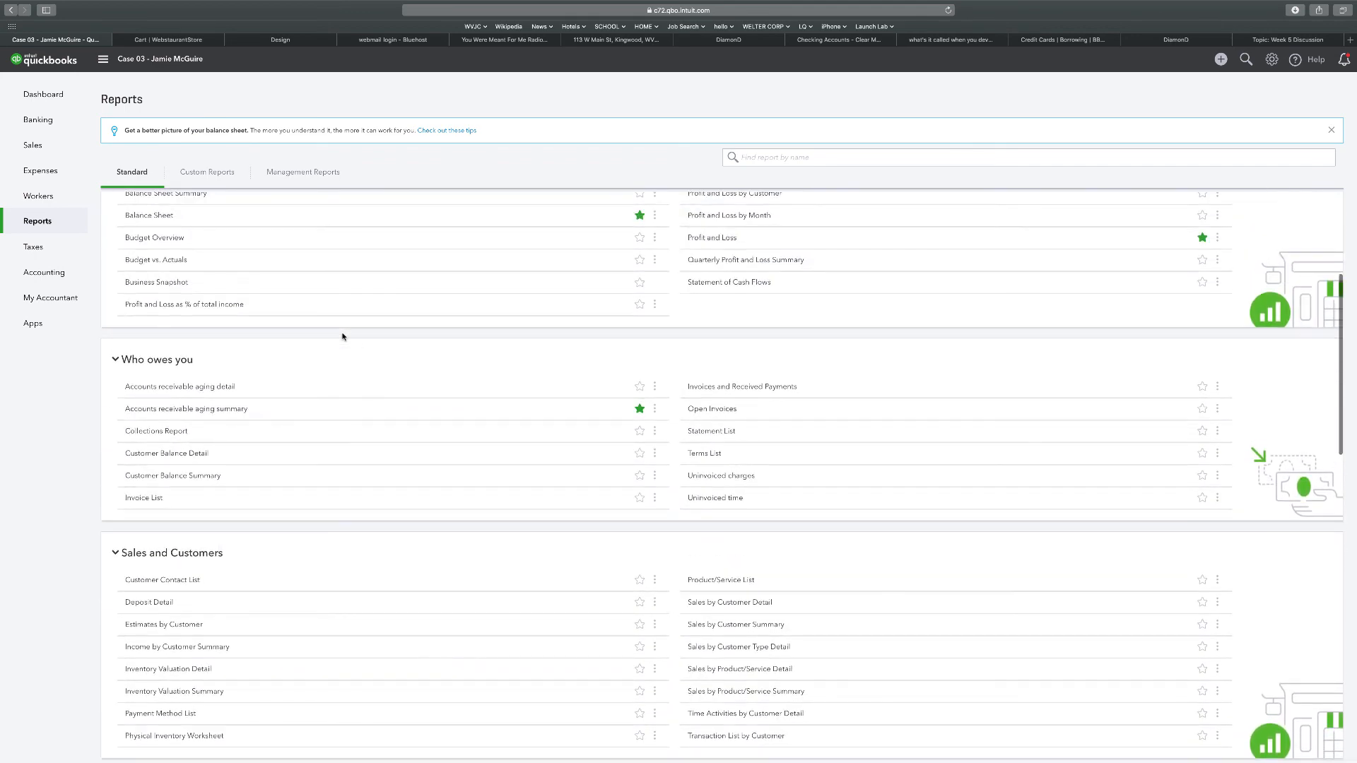
scroll(342, 337, up, 3)
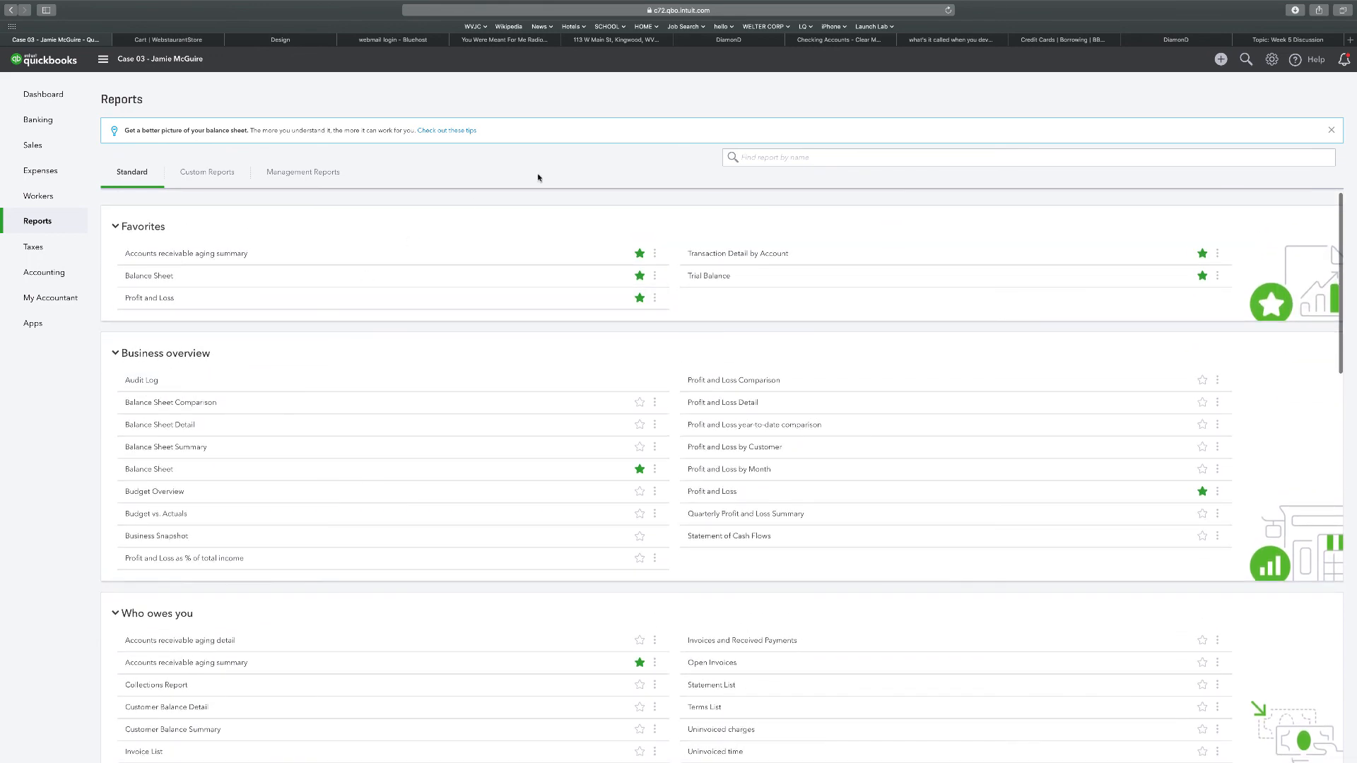
Search the reports for "invent" and open the Inventory Valuation Summary.
click(796, 157)
text(invent)
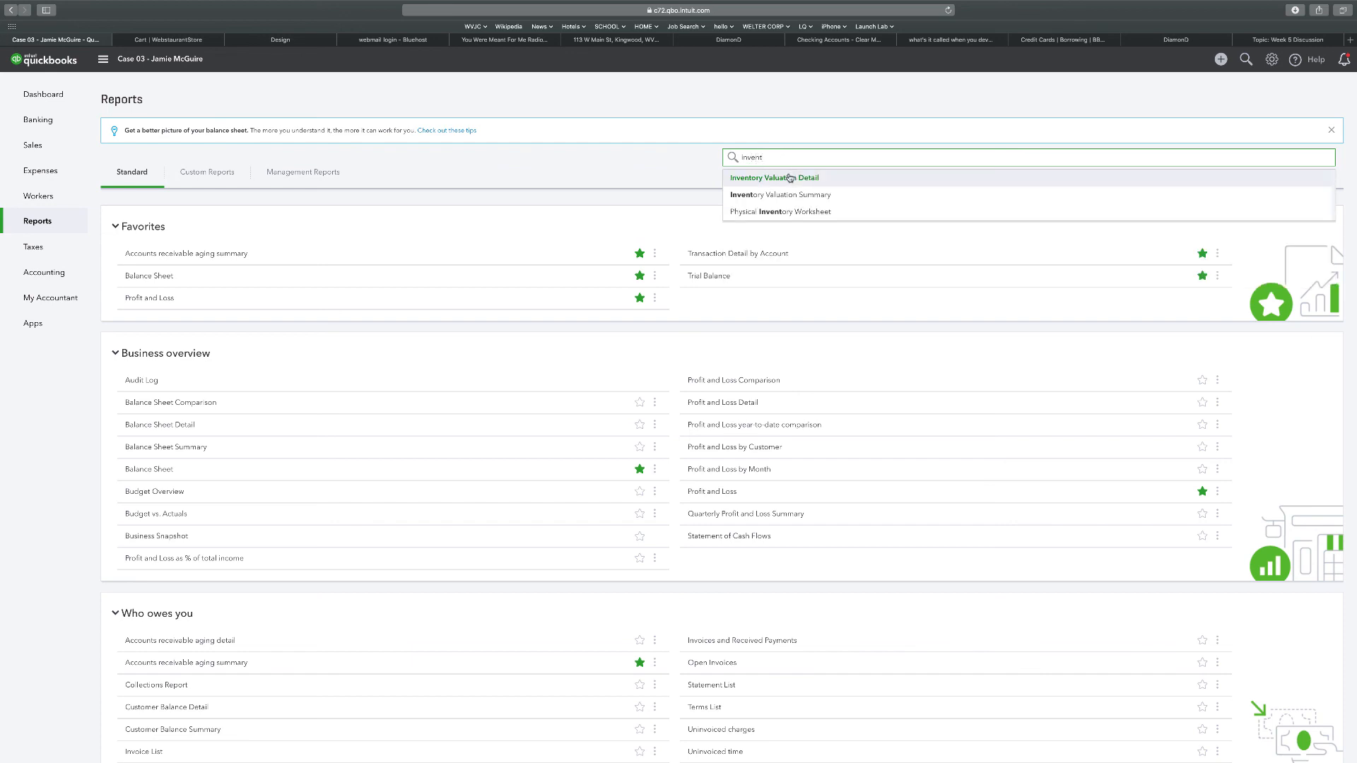
click(787, 194)
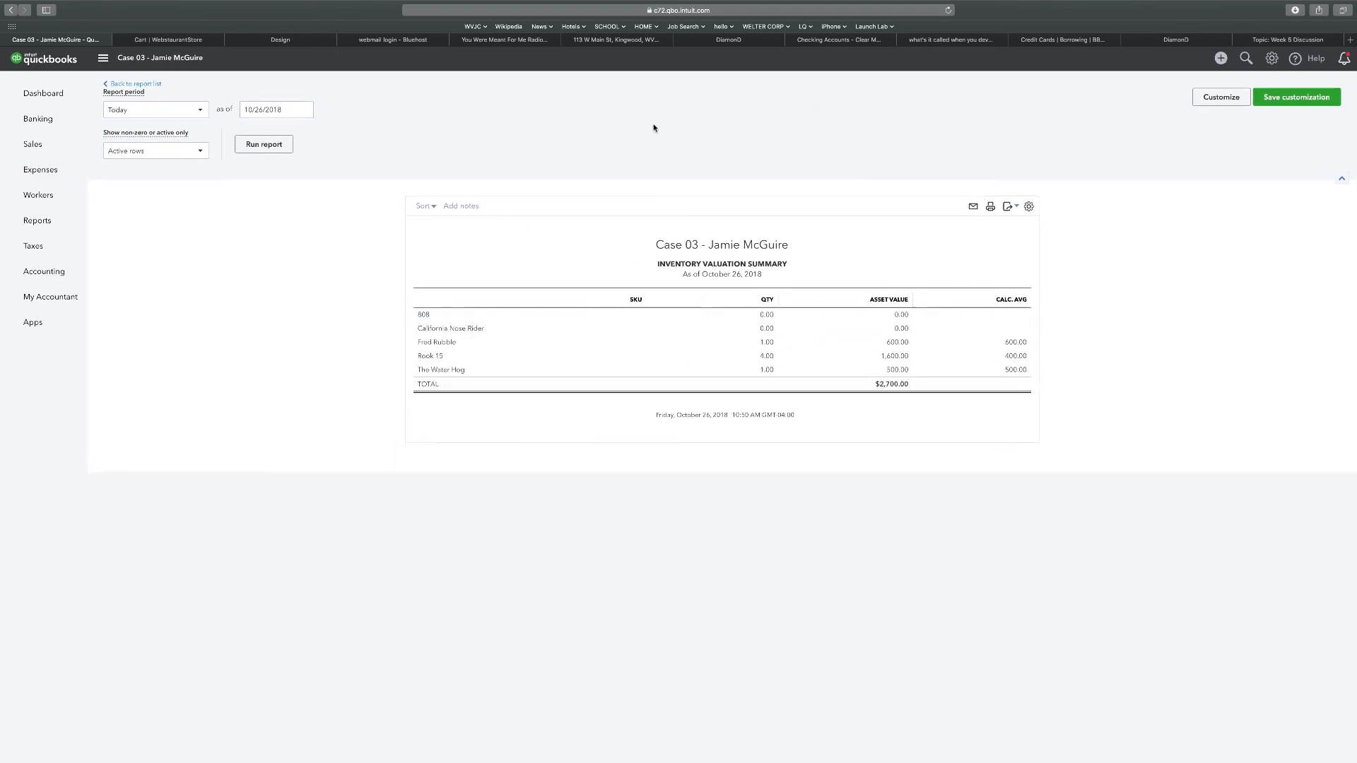
Examine the Inventory Valuation Summary's row display choices and its number format customization options, leaving without applying any changes.
click(194, 154)
click(194, 154)
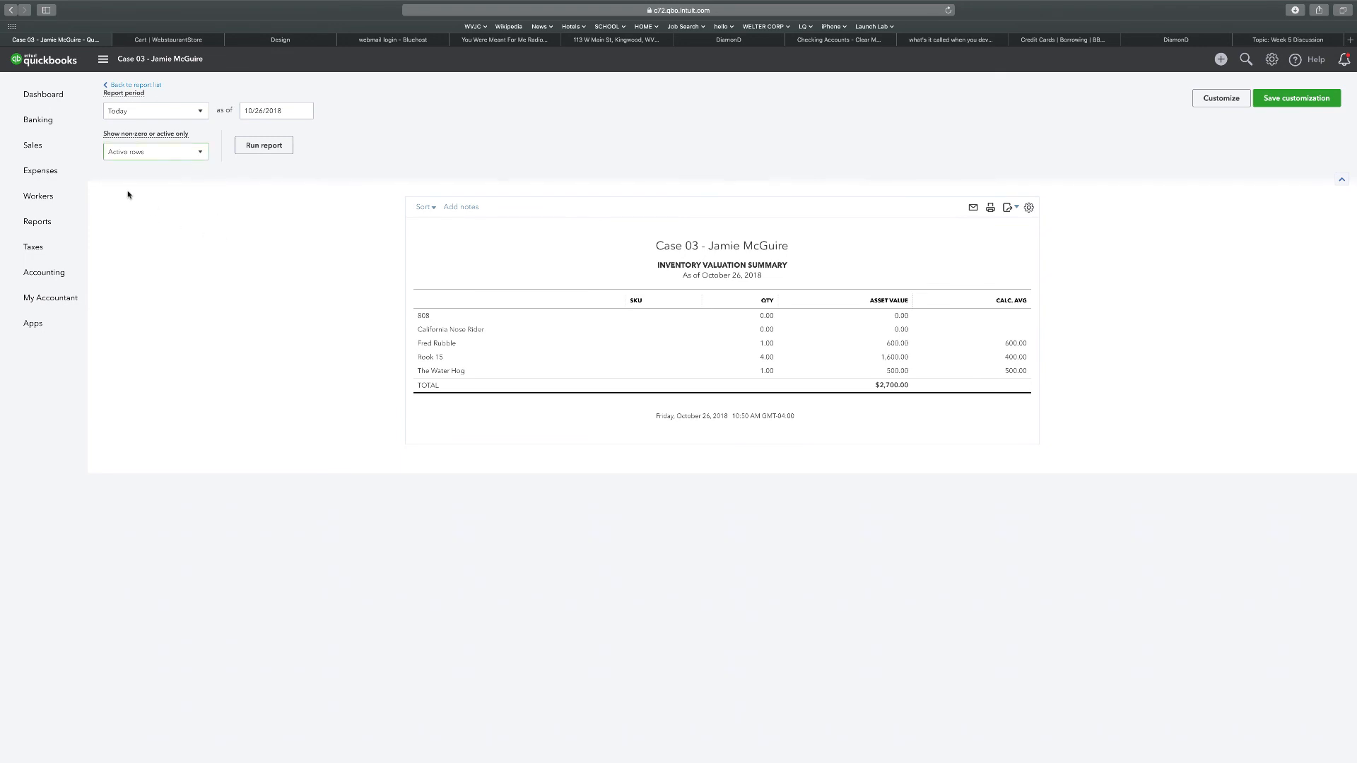
click(1215, 103)
click(1088, 165)
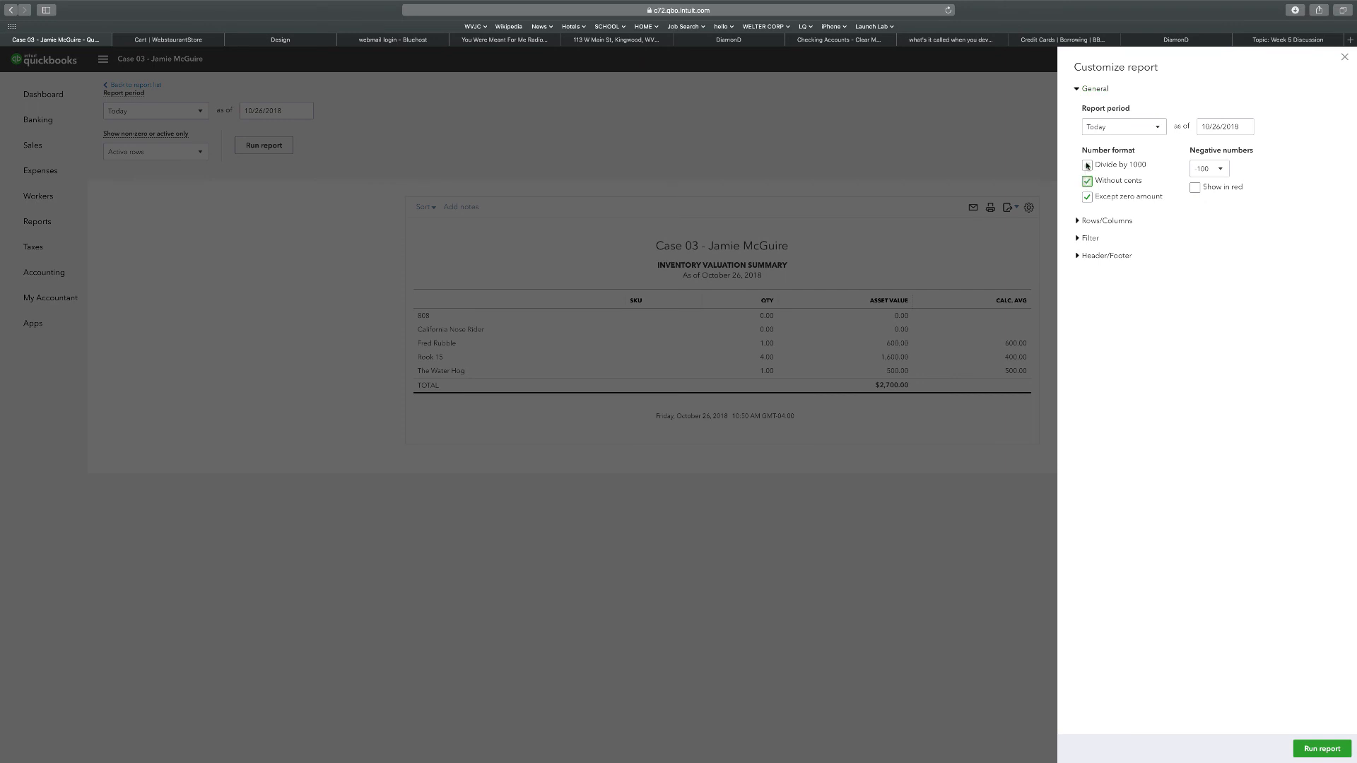
click(1086, 181)
click(1345, 60)
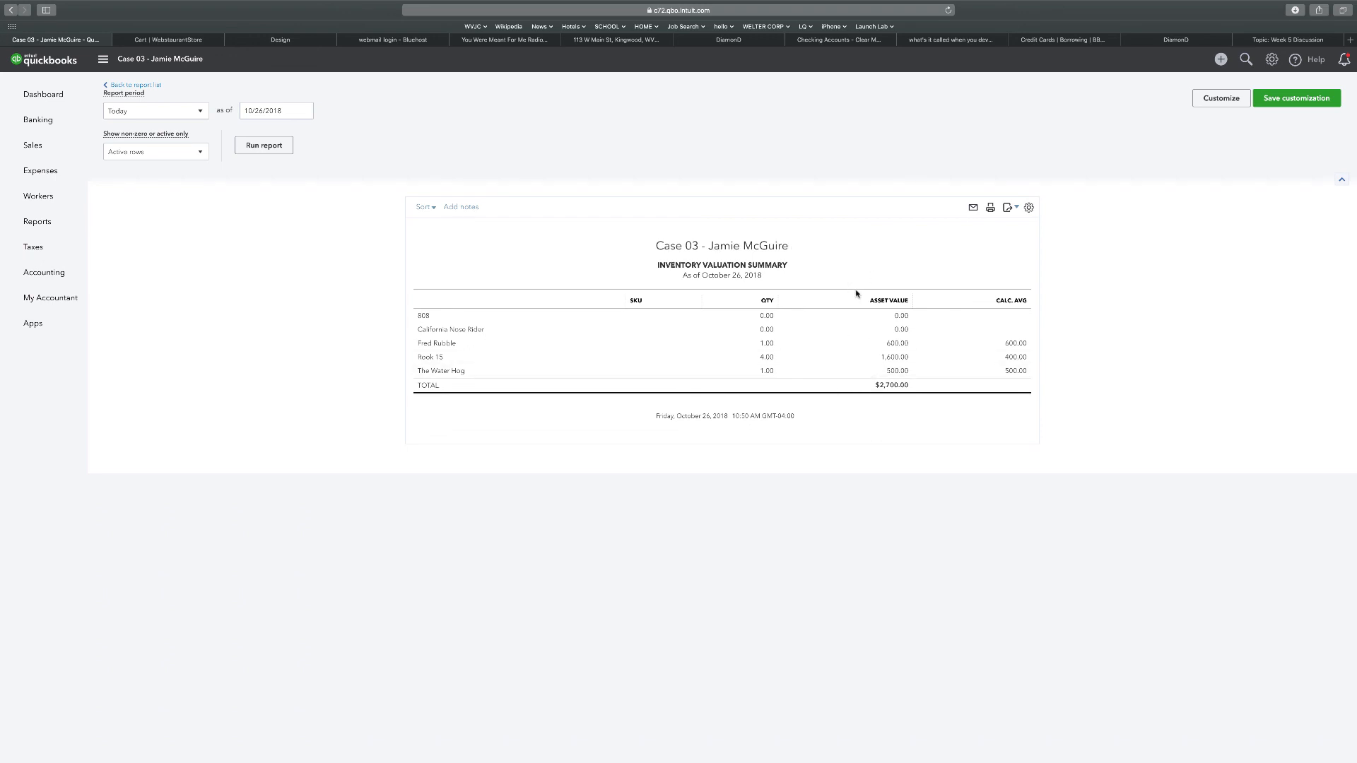
Set the Inventory Valuation Summary's as-of date to 10/26/2020 and run the report.
drag(858, 294, 901, 409)
click(902, 410)
drag(286, 111, 191, 111)
click(285, 111)
key(BackSpace)
key(BackSpace)
text(20)
click(265, 145)
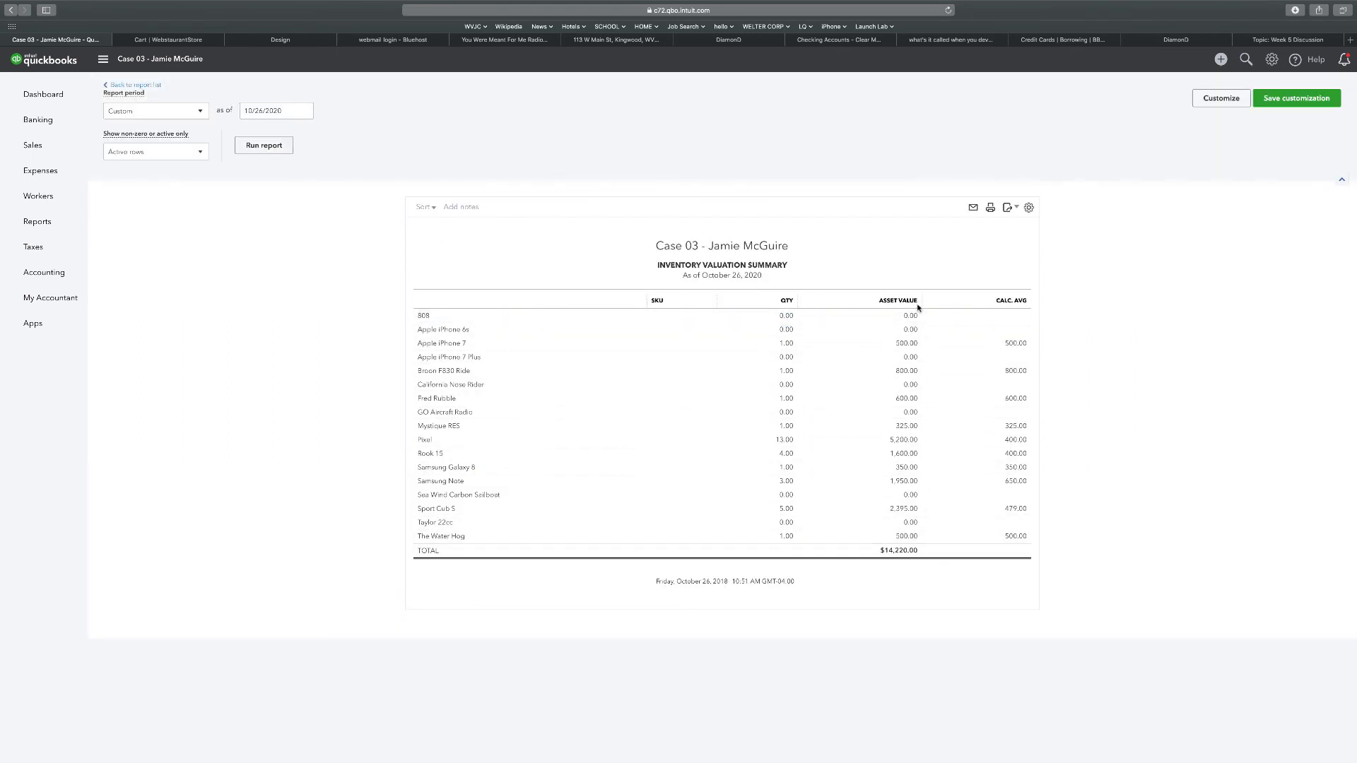
Limit the Inventory Valuation Summary to non-zero rows and rerun the report.
click(169, 152)
click(119, 219)
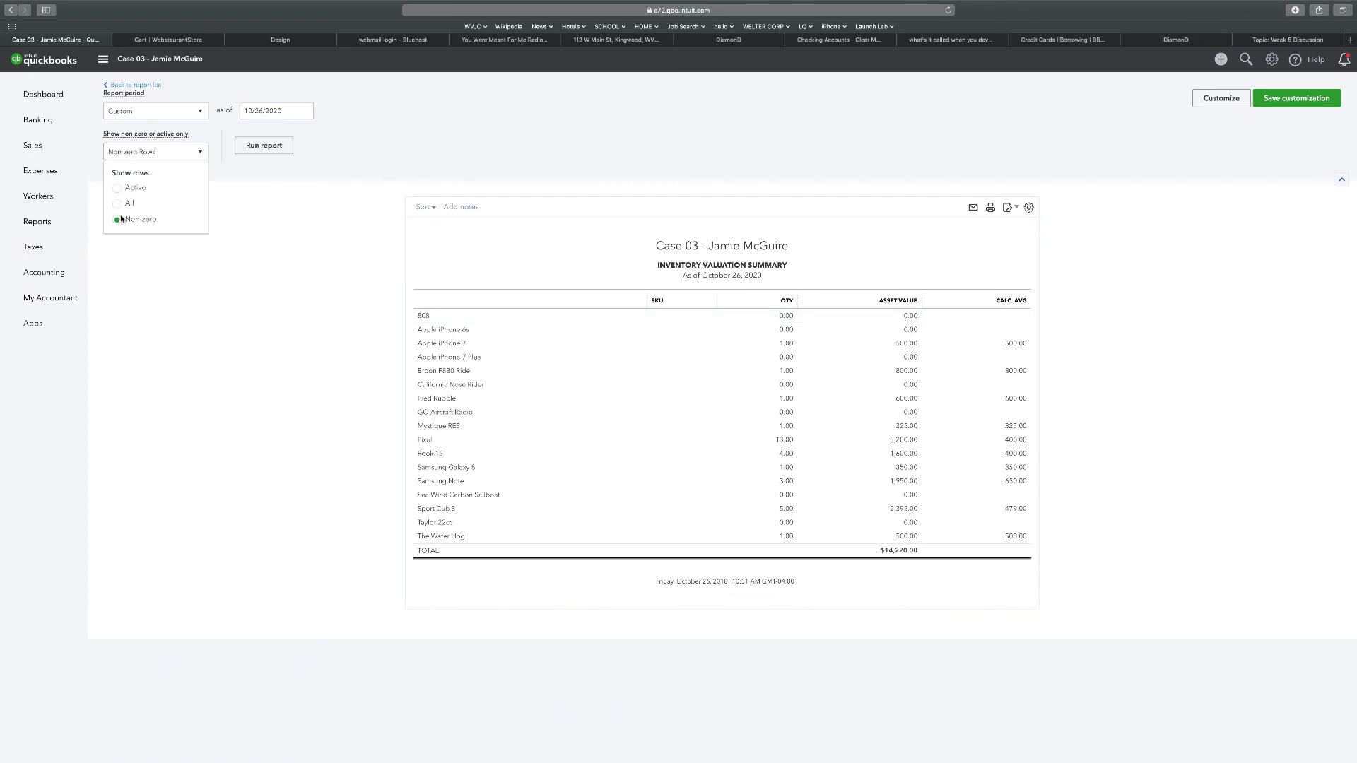
click(262, 146)
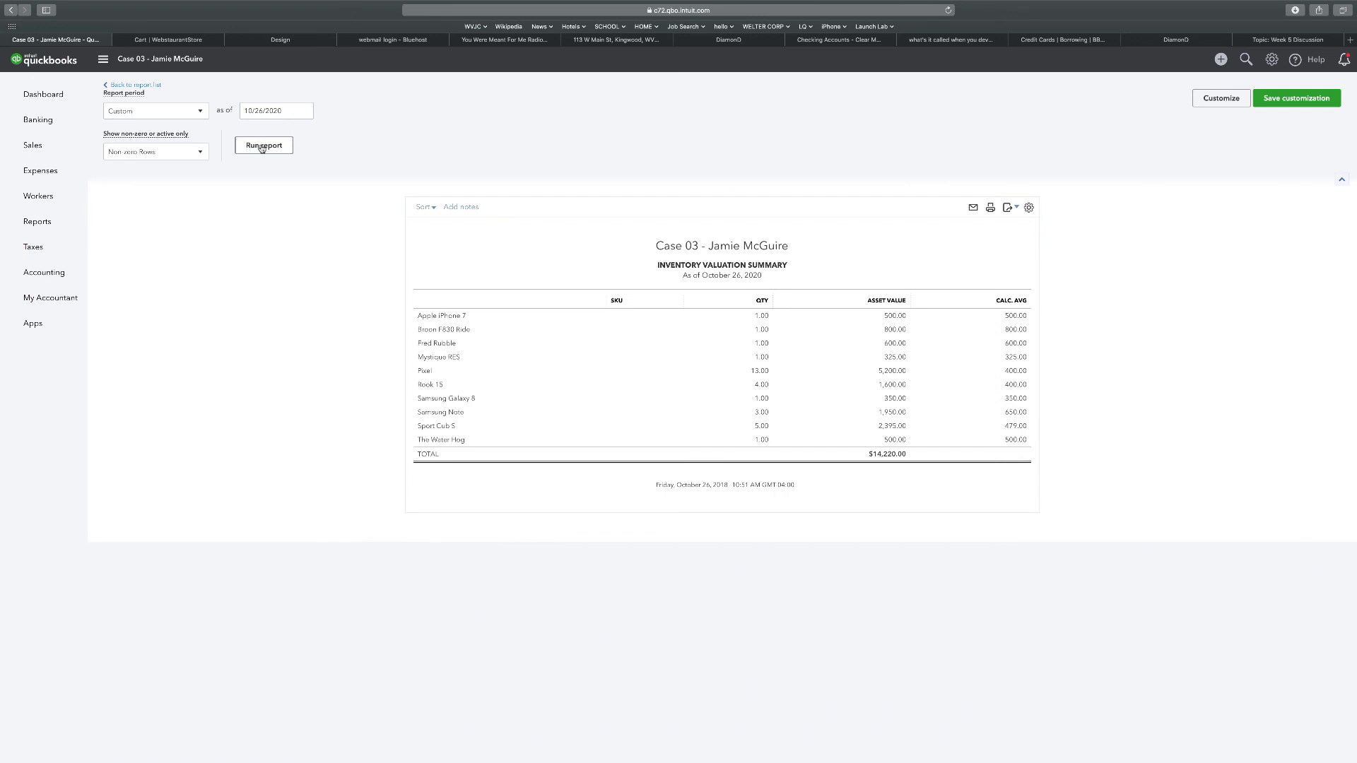